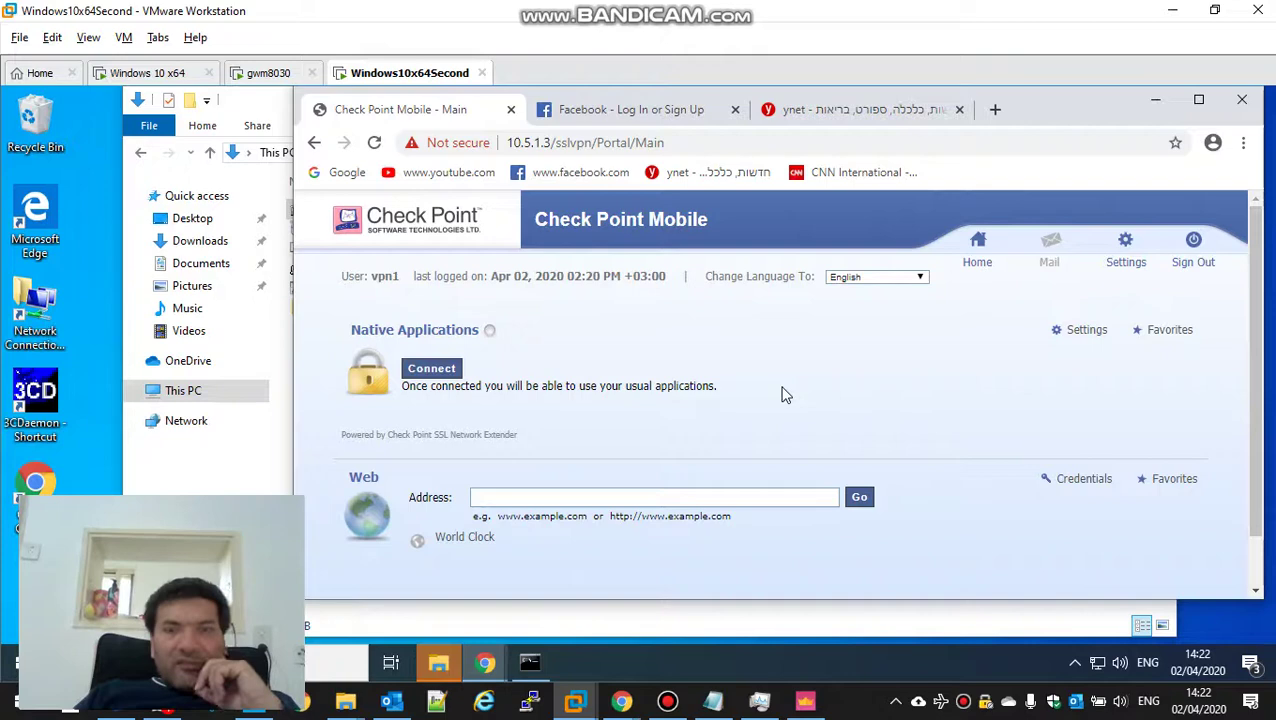
- Confirm the World Clock web app opens, return to the portal home, and bring SmartConsole forward
{"action": "left_click", "coordinate": [455, 538]}
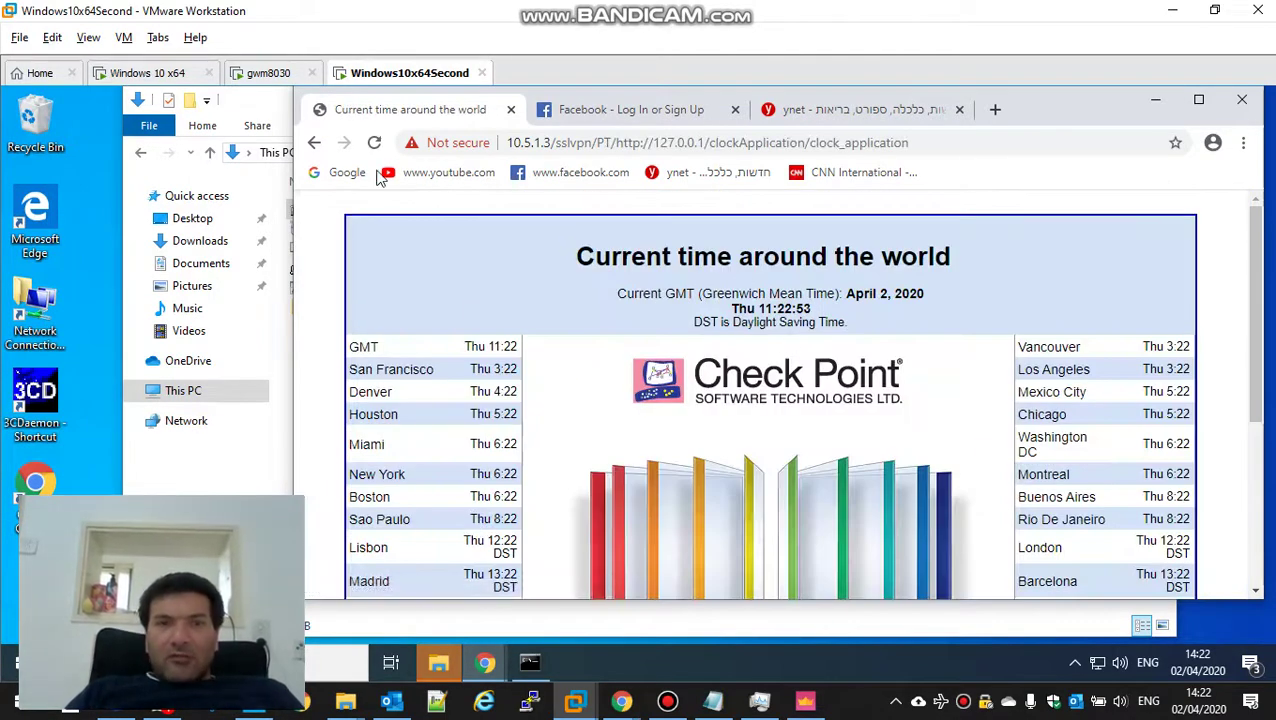
{"action": "left_click", "coordinate": [315, 143]}
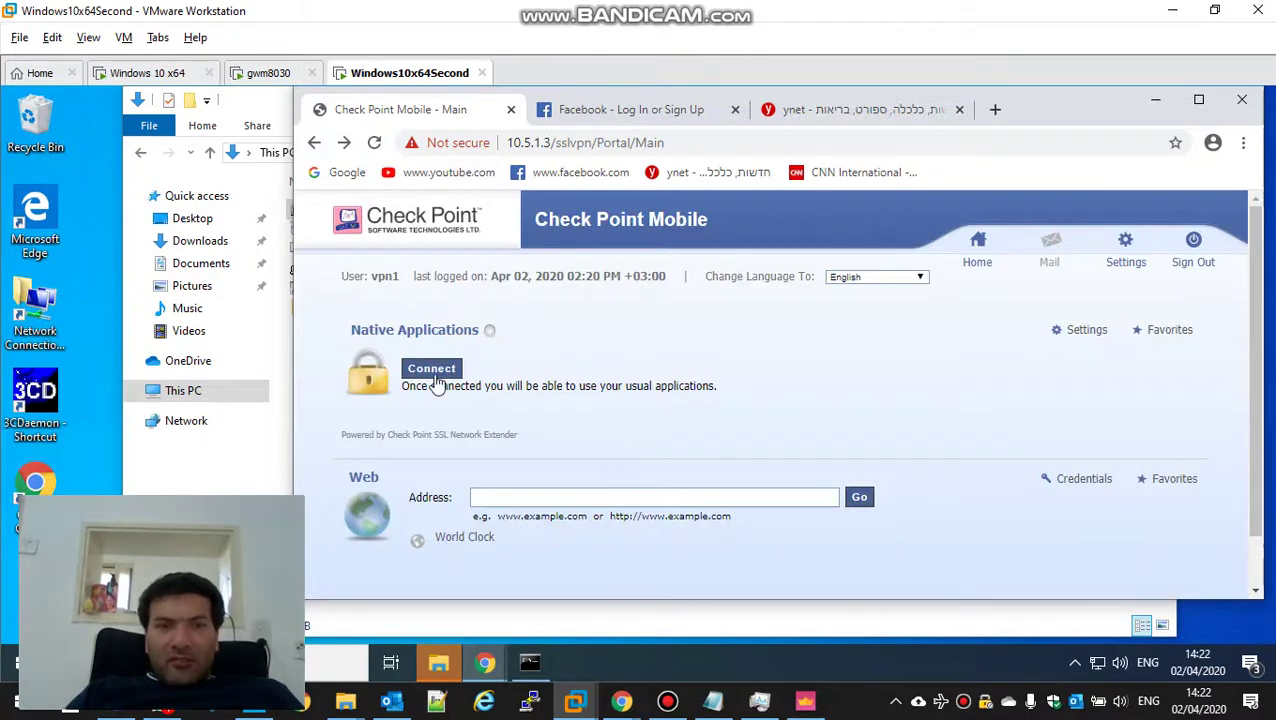
{"action": "left_click", "coordinate": [806, 700]}
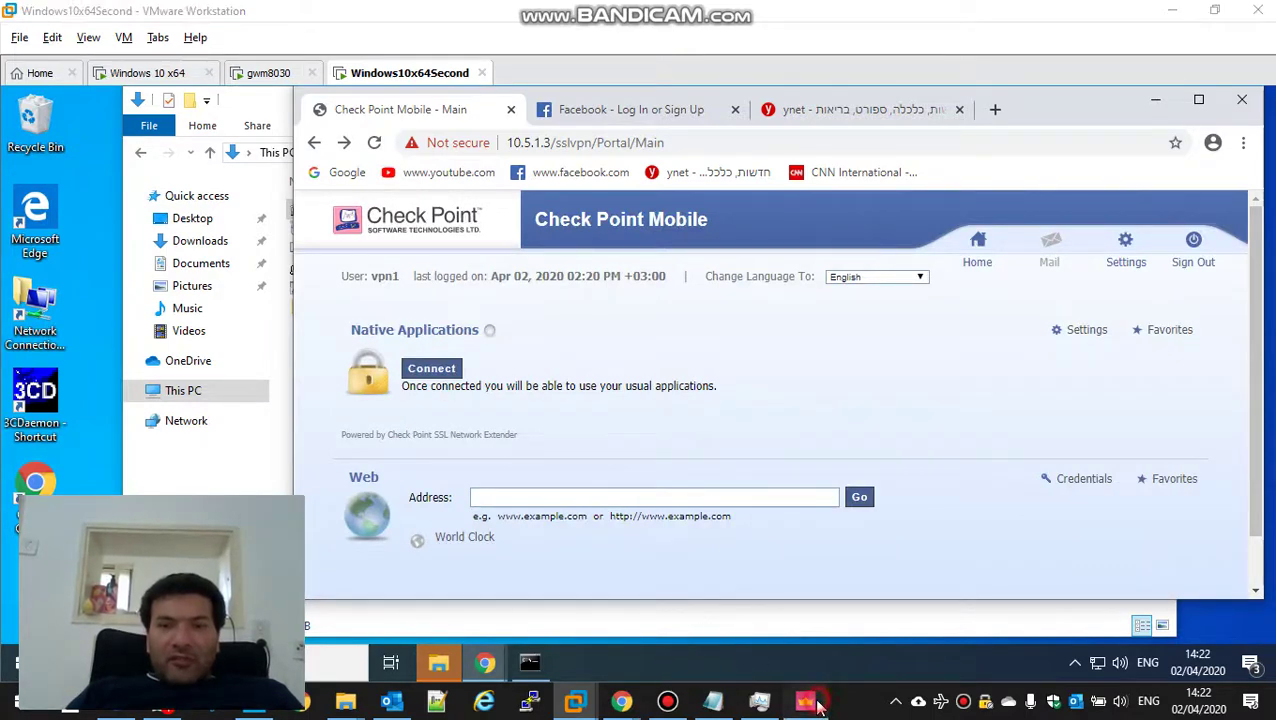
- Inspect rdp2vm1's authorized locations and endpoint launch settings (mstsc.exe -v 10.5.4.11), leaving them unchanged
{"action": "left_click", "coordinate": [590, 420]}
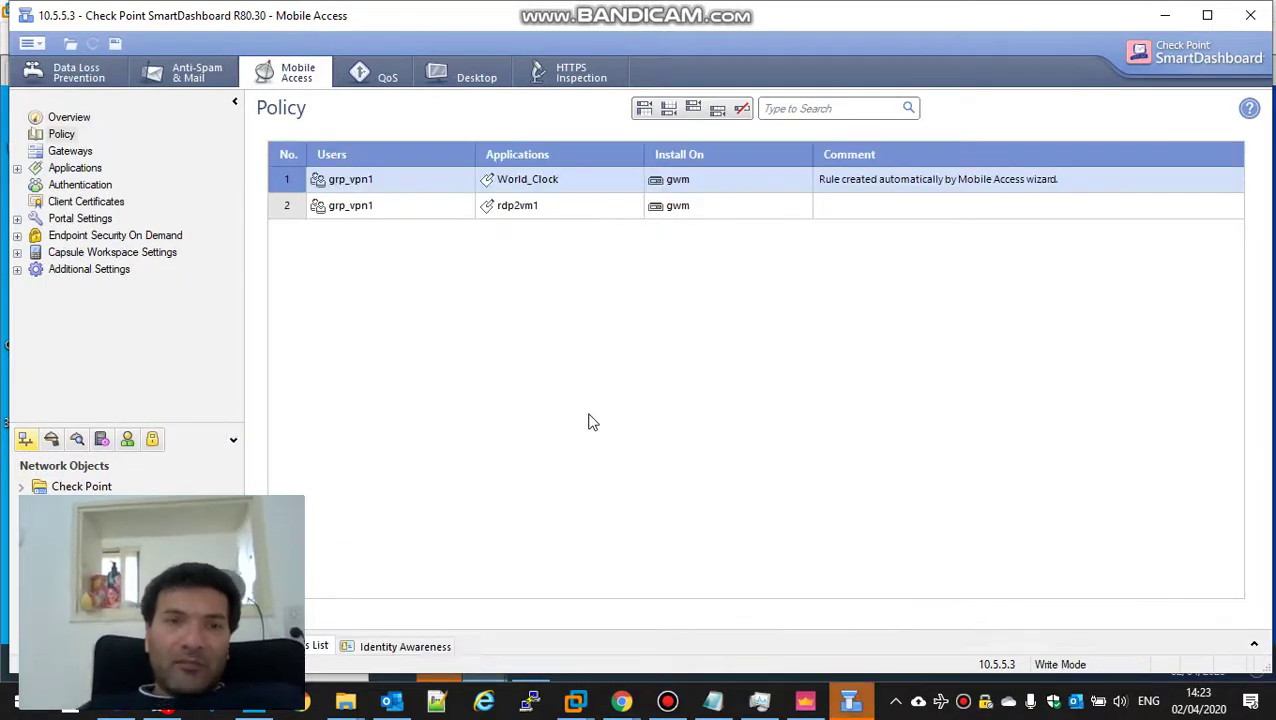
{"action": "double_click", "coordinate": [522, 207]}
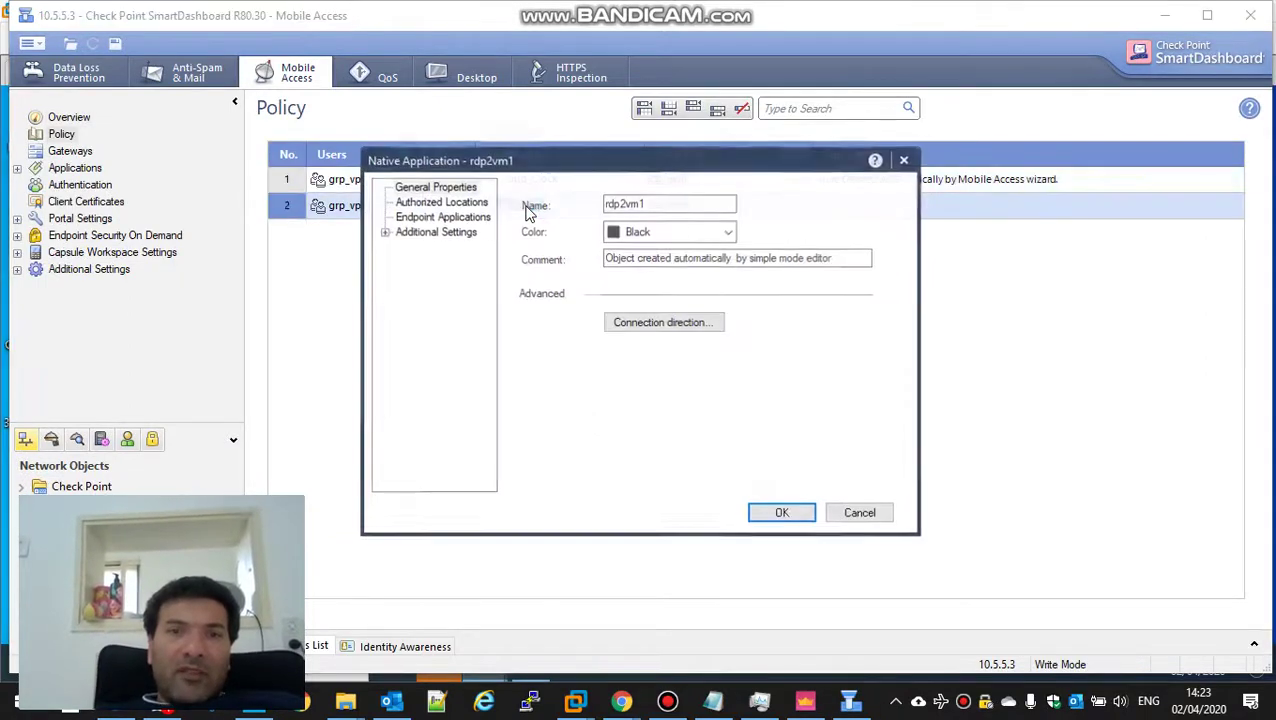
{"action": "left_click", "coordinate": [432, 202]}
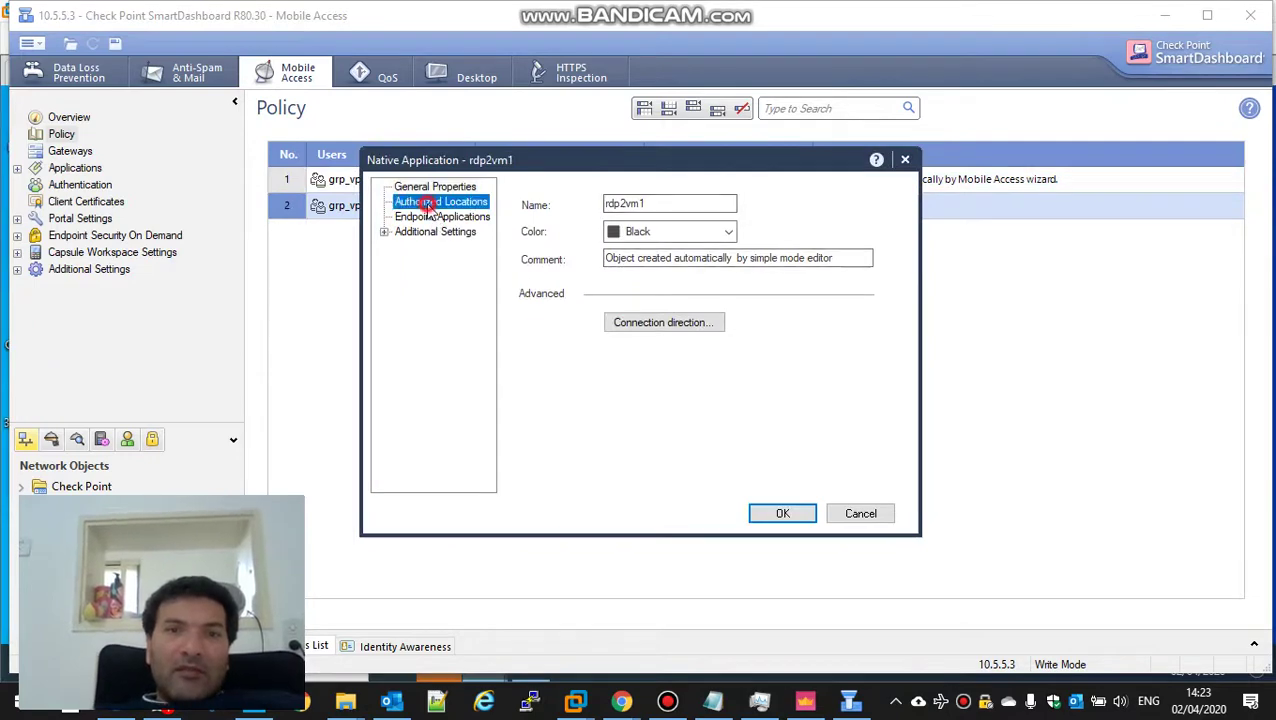
{"action": "left_click", "coordinate": [430, 218]}
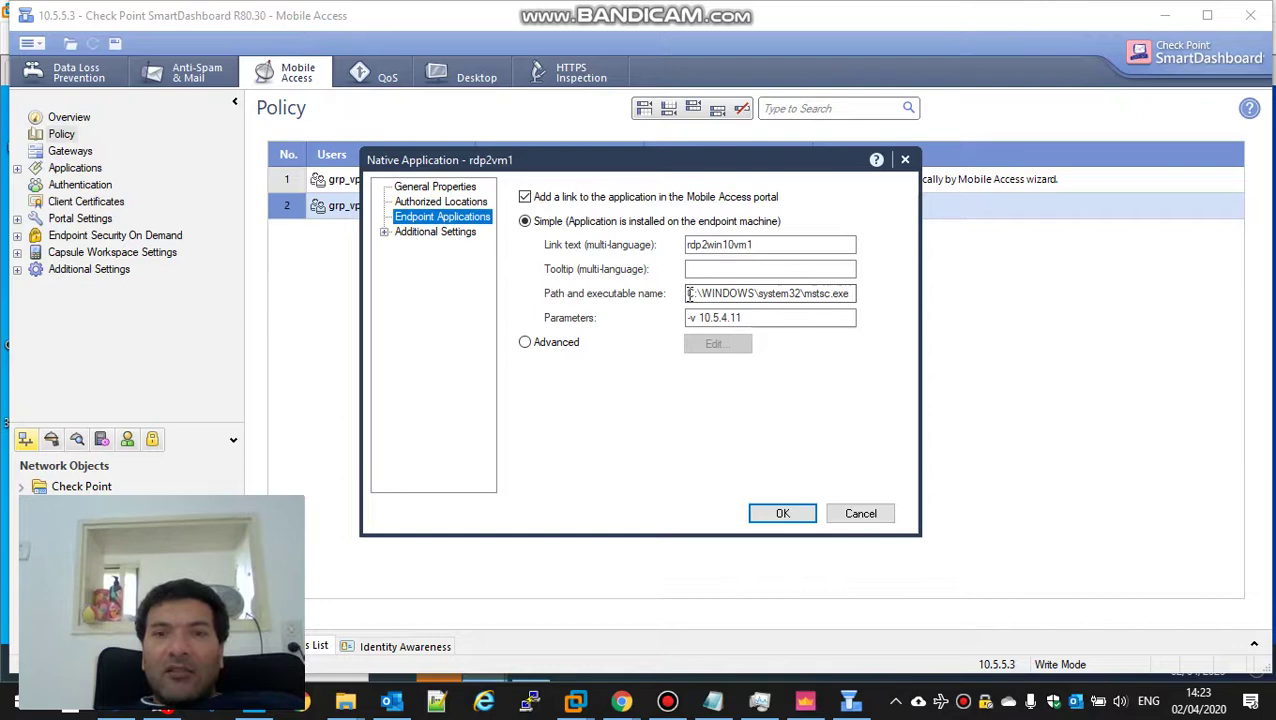
{"action": "left_click_drag", "start_coordinate": [688, 293], "coordinate": [716, 320]}
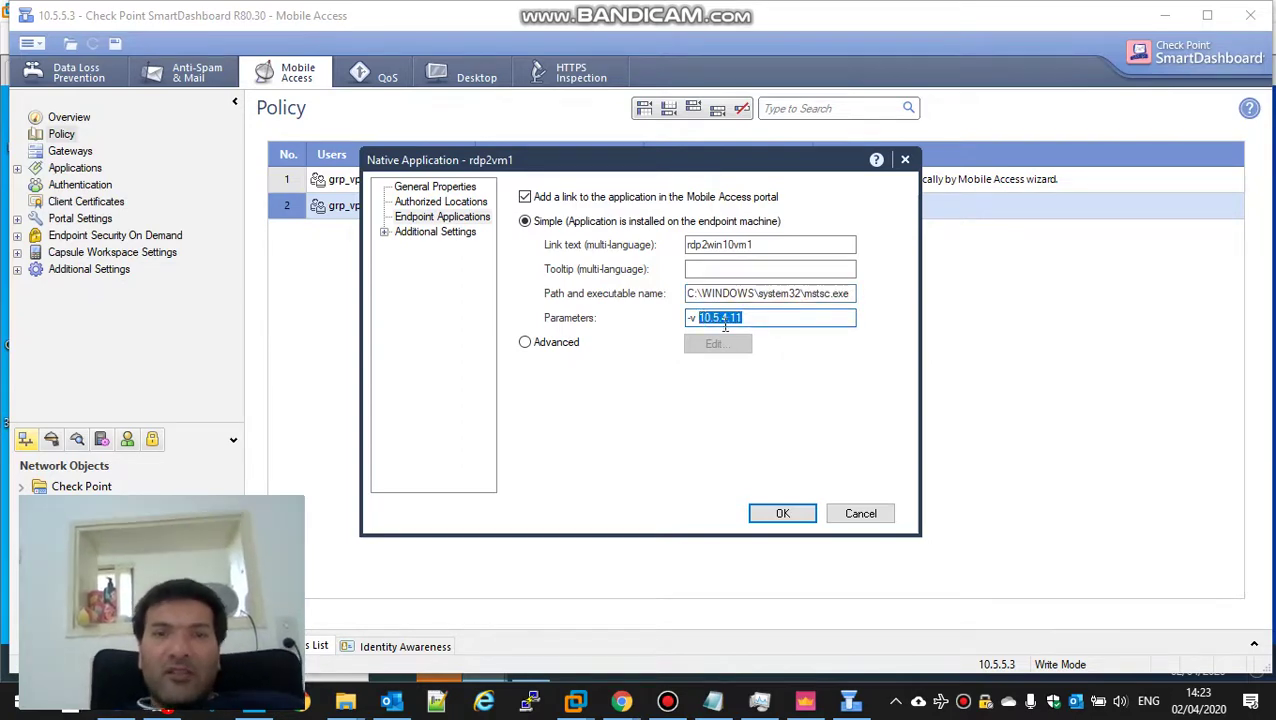
{"action": "left_click", "coordinate": [860, 513]}
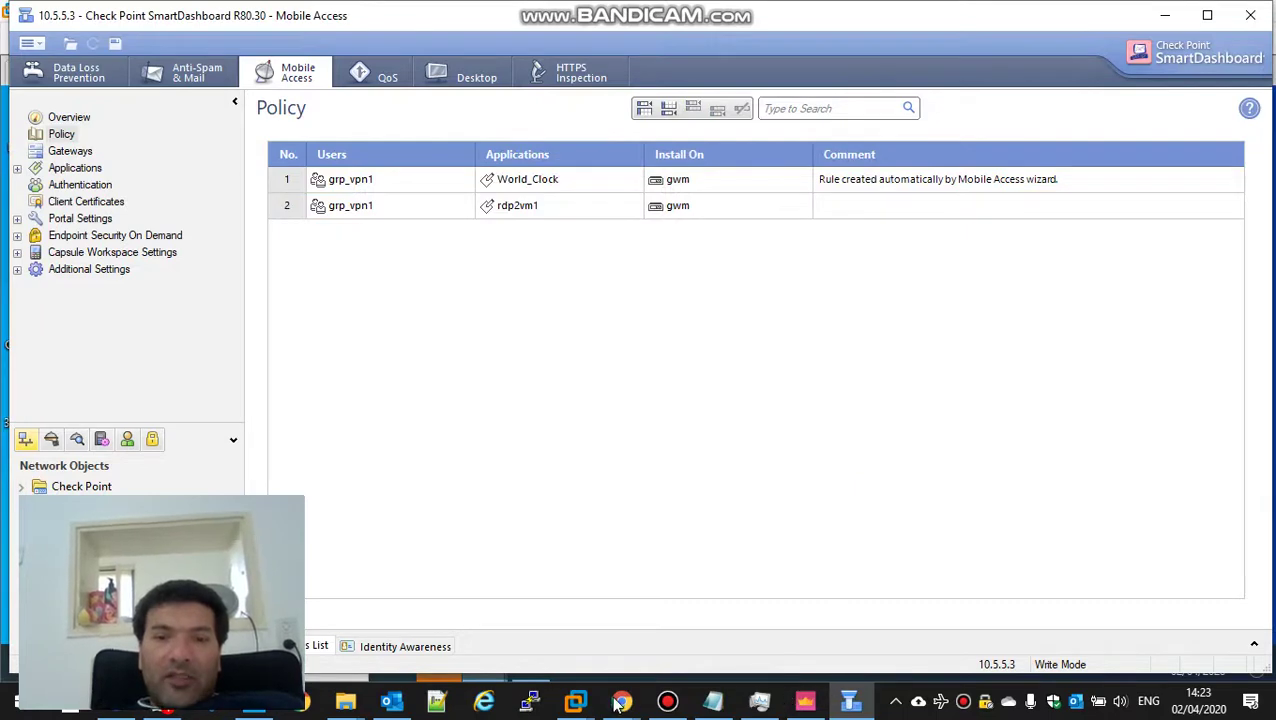
- On the Windows10x64Second VM, start SSL Network Extender and download CheckPointMobileAgent.msi
{"action": "mouse_move", "coordinate": [578, 703]}
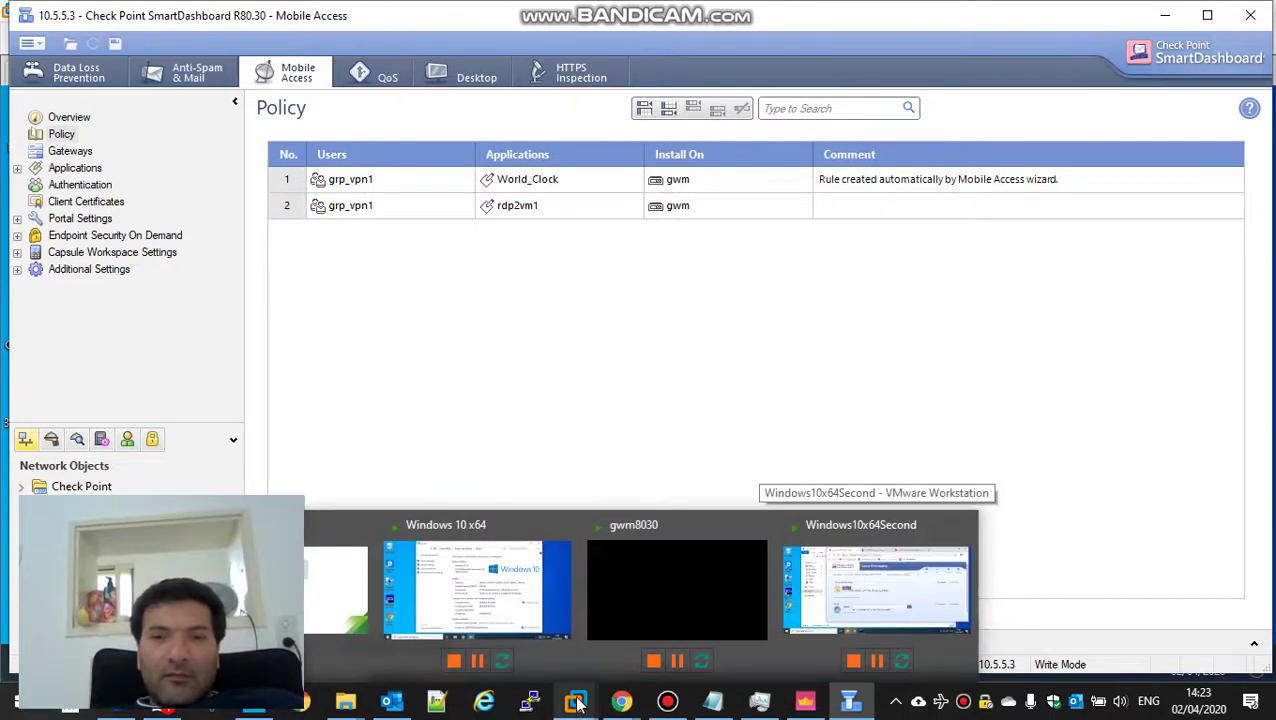
{"action": "left_click", "coordinate": [903, 627]}
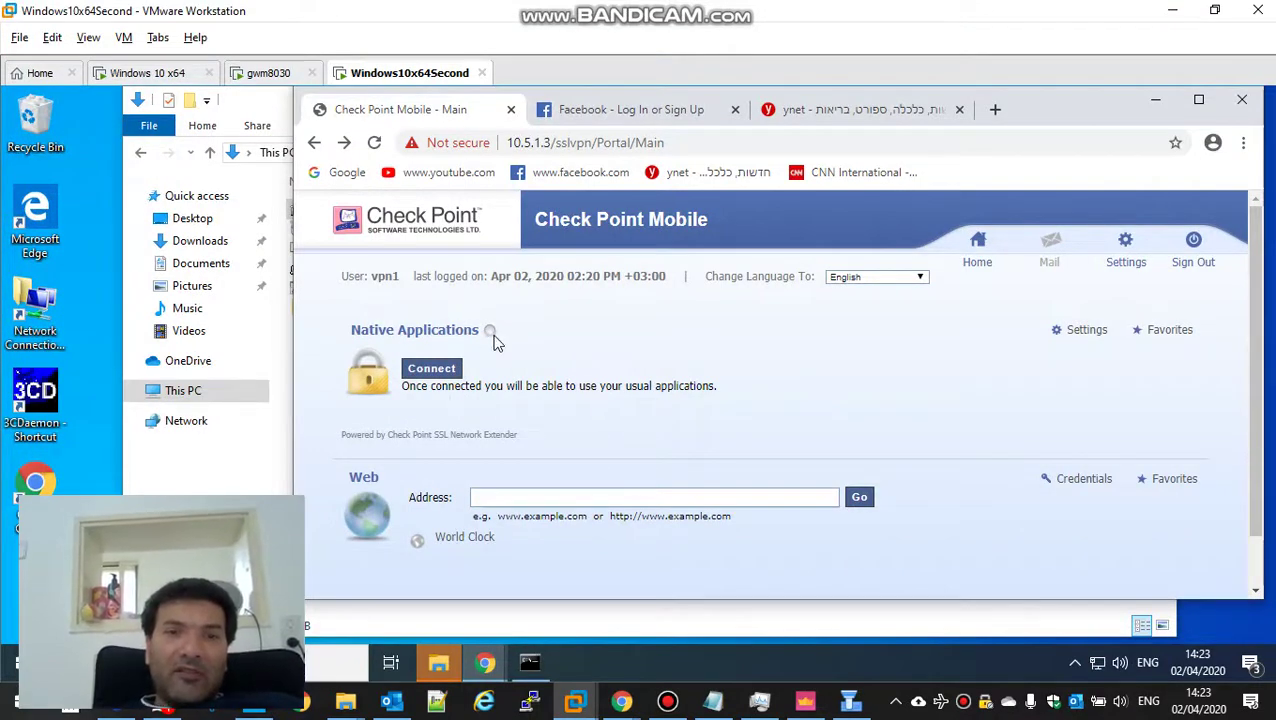
{"action": "left_click", "coordinate": [437, 370]}
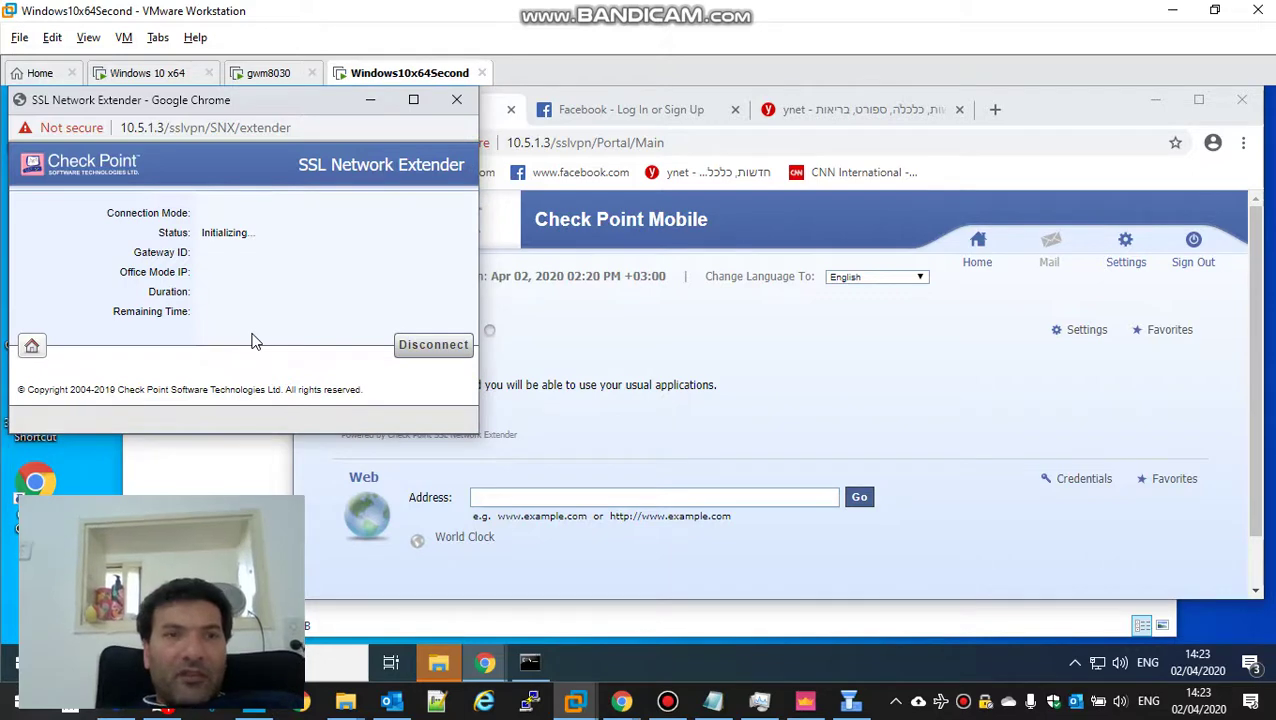
{"action": "left_click_drag", "start_coordinate": [203, 106], "coordinate": [350, 157]}
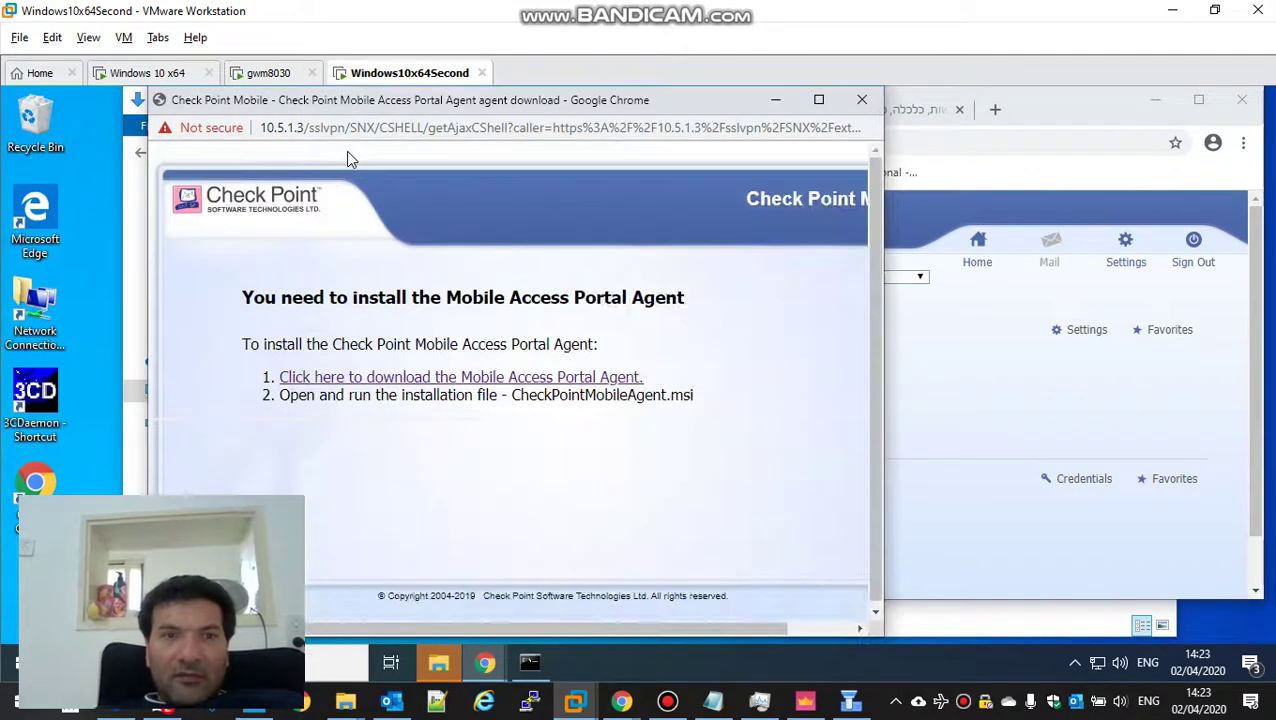
{"action": "left_click", "coordinate": [432, 378]}
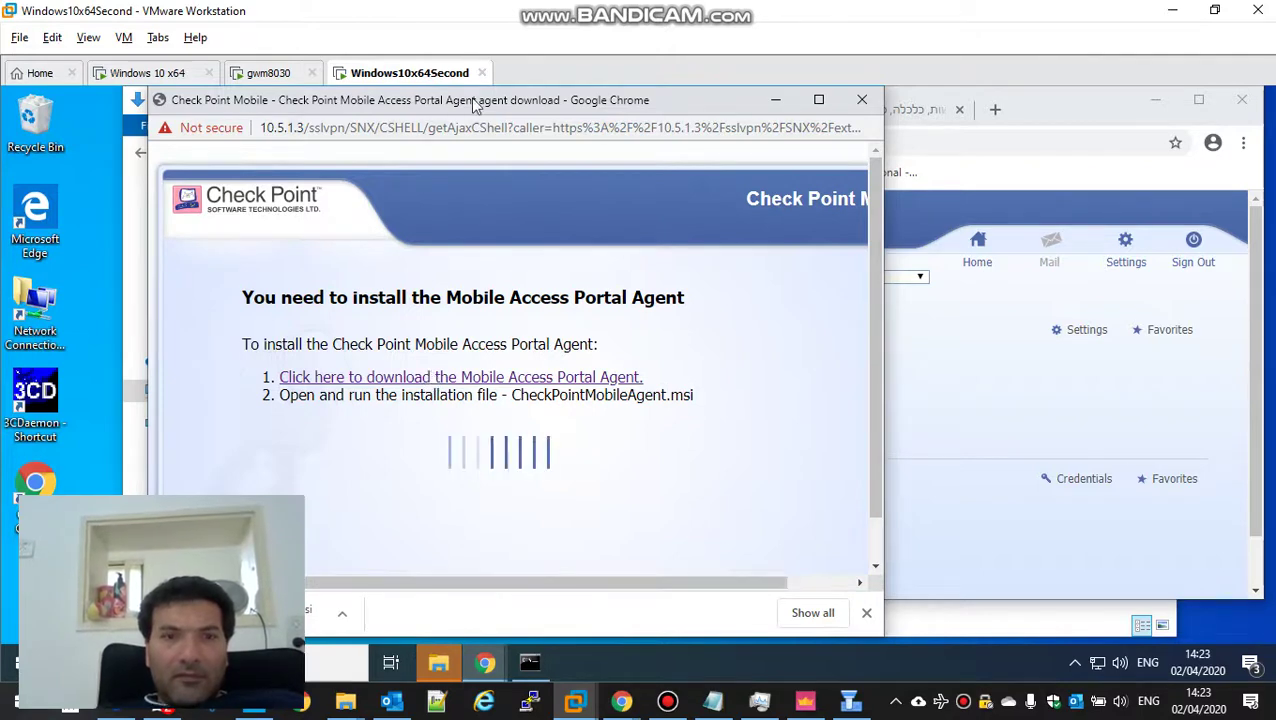
{"action": "left_click_drag", "start_coordinate": [476, 105], "coordinate": [548, 108]}
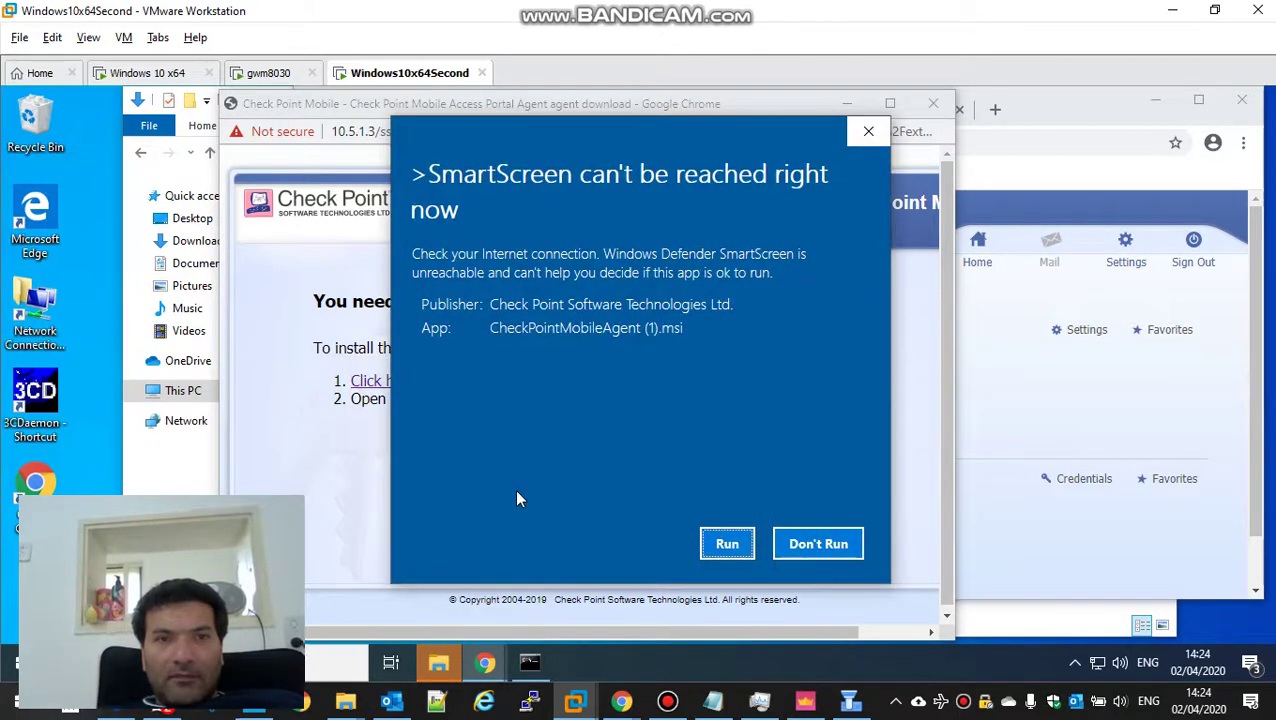
- Run the agent installer anyway from the SmartScreen warning, installing Mobile Access Portal Agent 800.006.419
{"action": "left_click", "coordinate": [719, 543]}
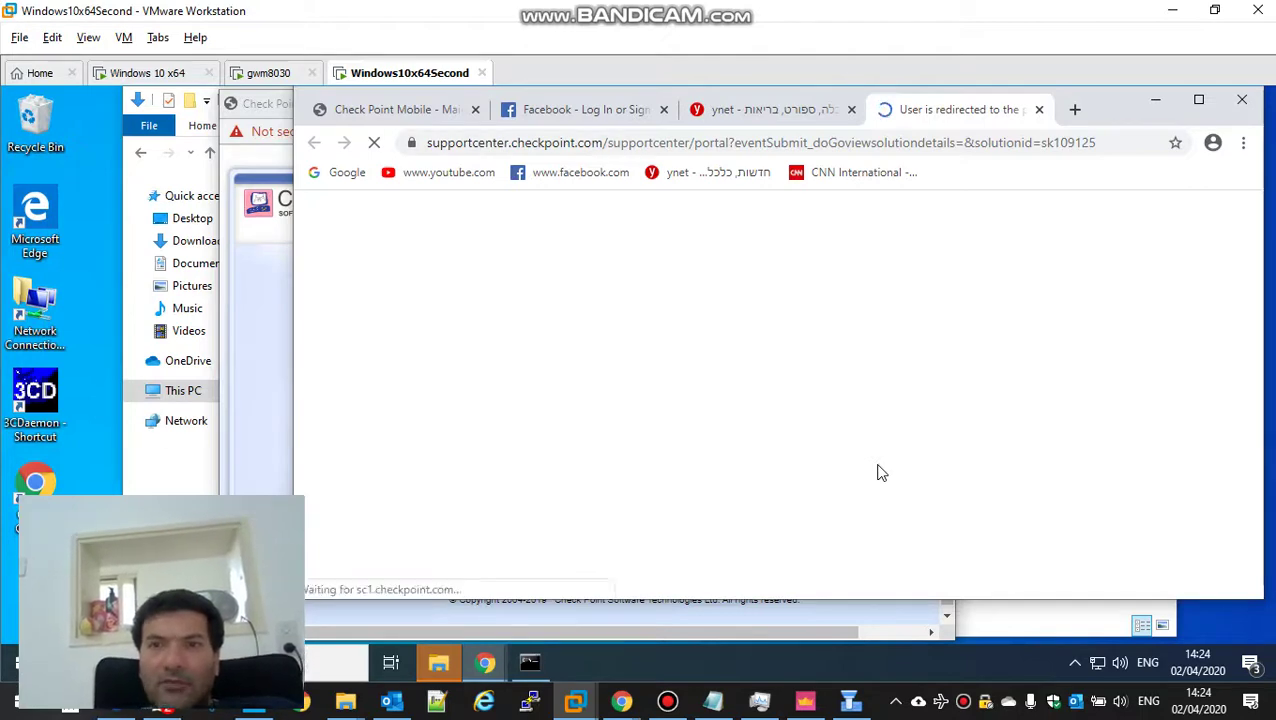
- Read sk109125's Cause and Solution: the agent needs Java (JRE 8 or OpenJDK 11)
{"action": "left_click", "coordinate": [404, 115]}
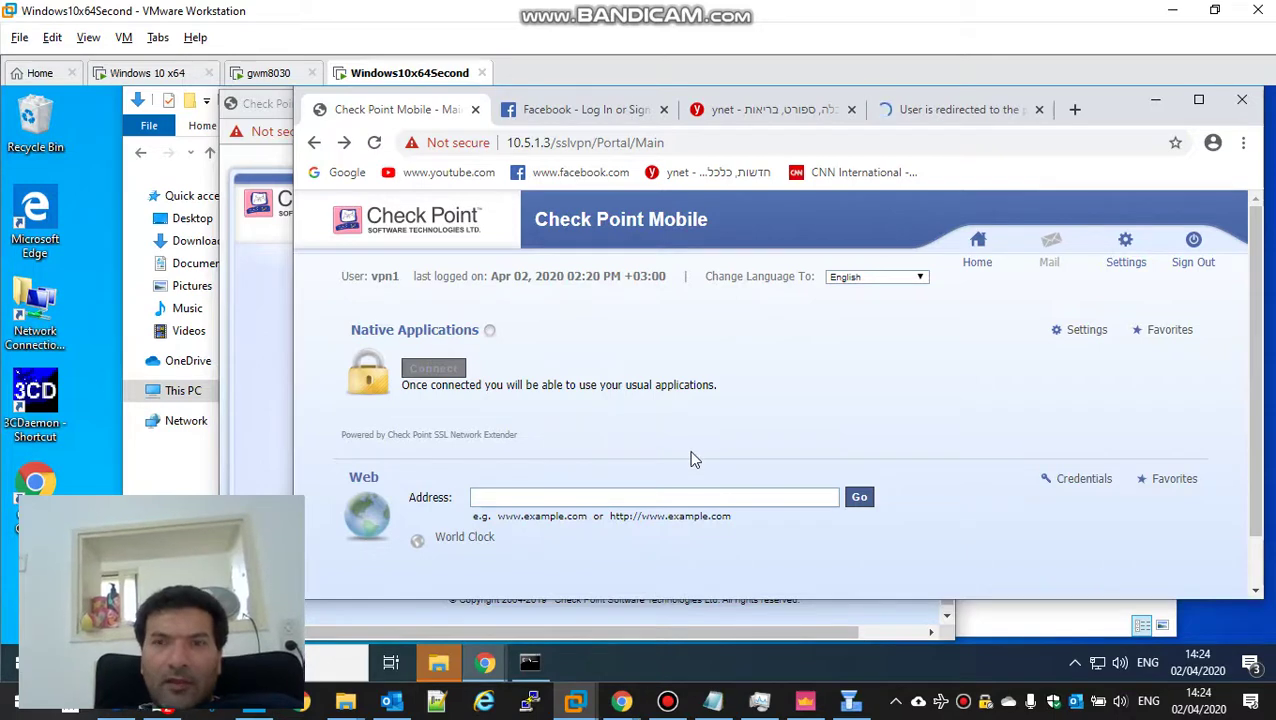
{"action": "left_click", "coordinate": [948, 114]}
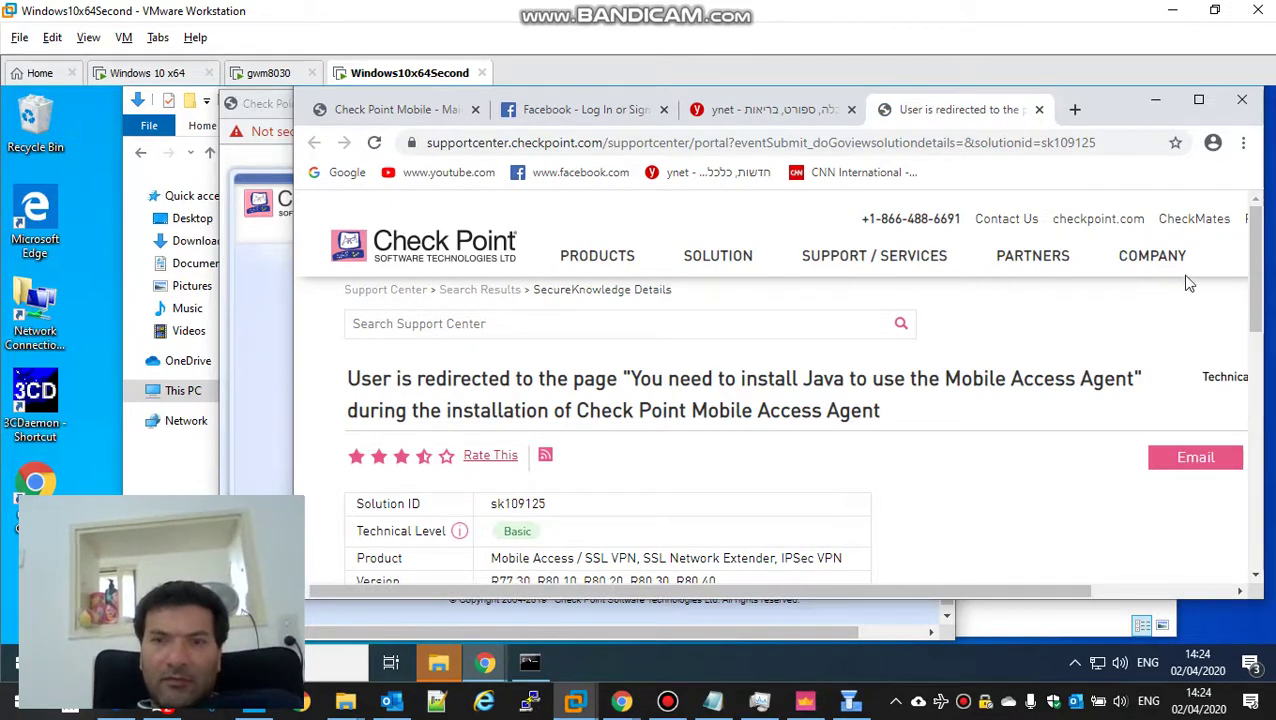
{"action": "left_click_drag", "start_coordinate": [1262, 272], "coordinate": [1270, 445]}
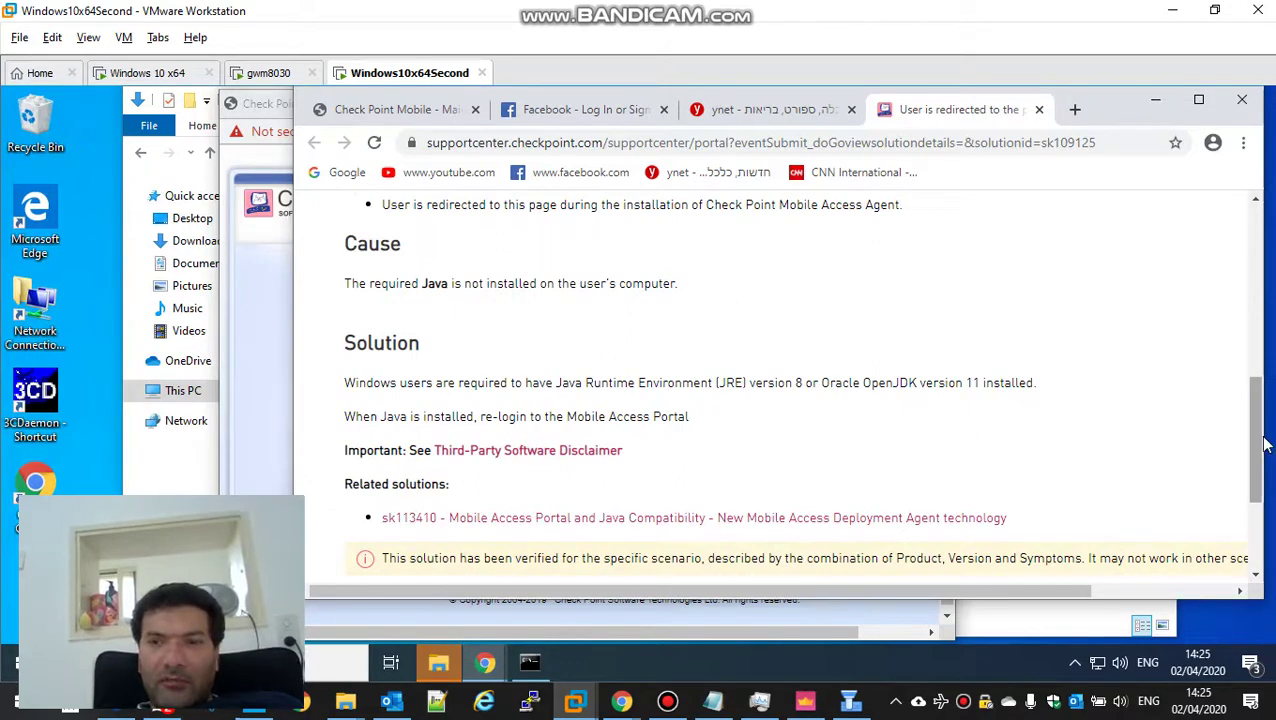
{"action": "left_click_drag", "start_coordinate": [1263, 445], "coordinate": [1213, 228]}
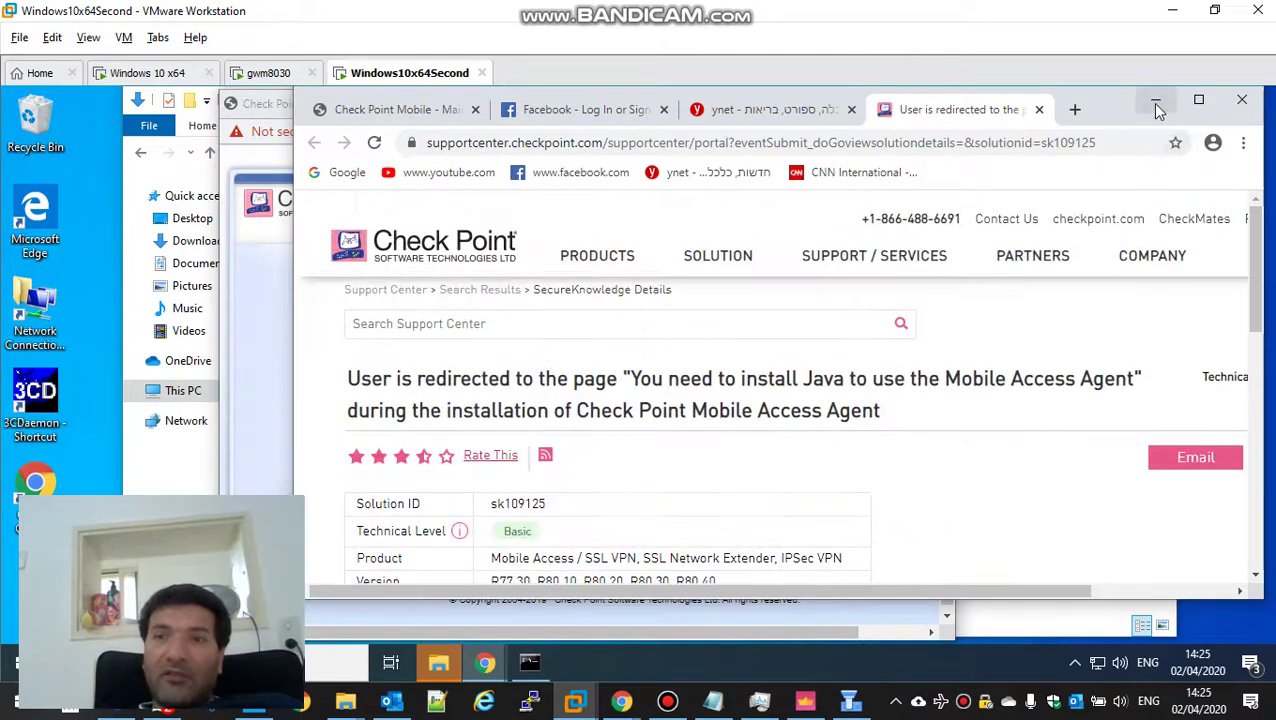
- Search 'java' in a new Chrome tab and start the Java download from java.com
{"action": "left_click", "coordinate": [1075, 109]}
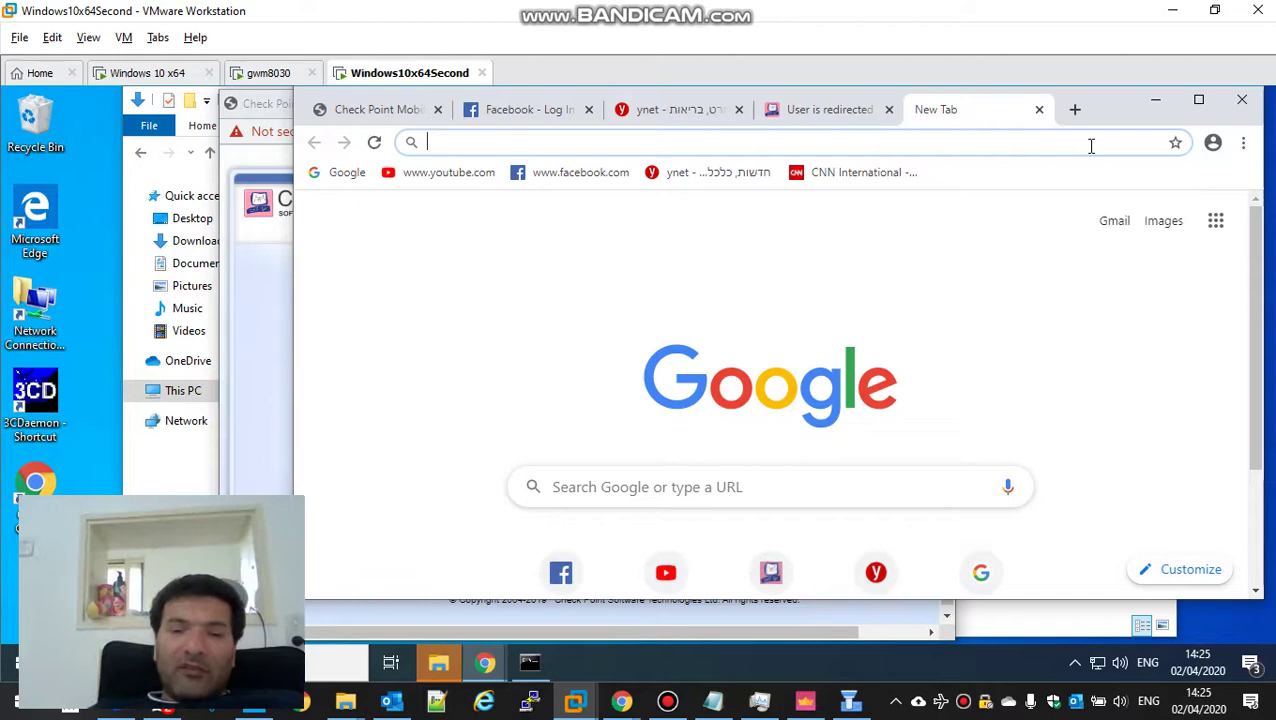
{"action": "type", "text": "java"}
{"action": "key", "text": "Return"}
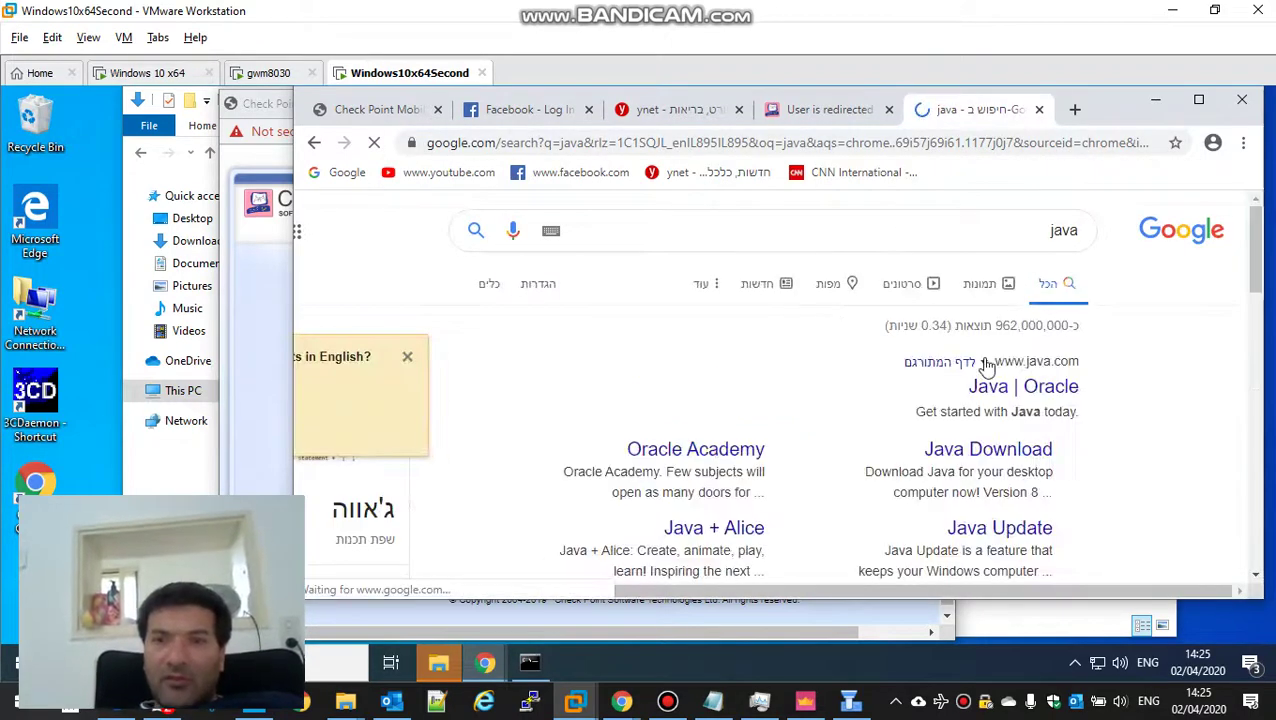
{"action": "left_click", "coordinate": [985, 450]}
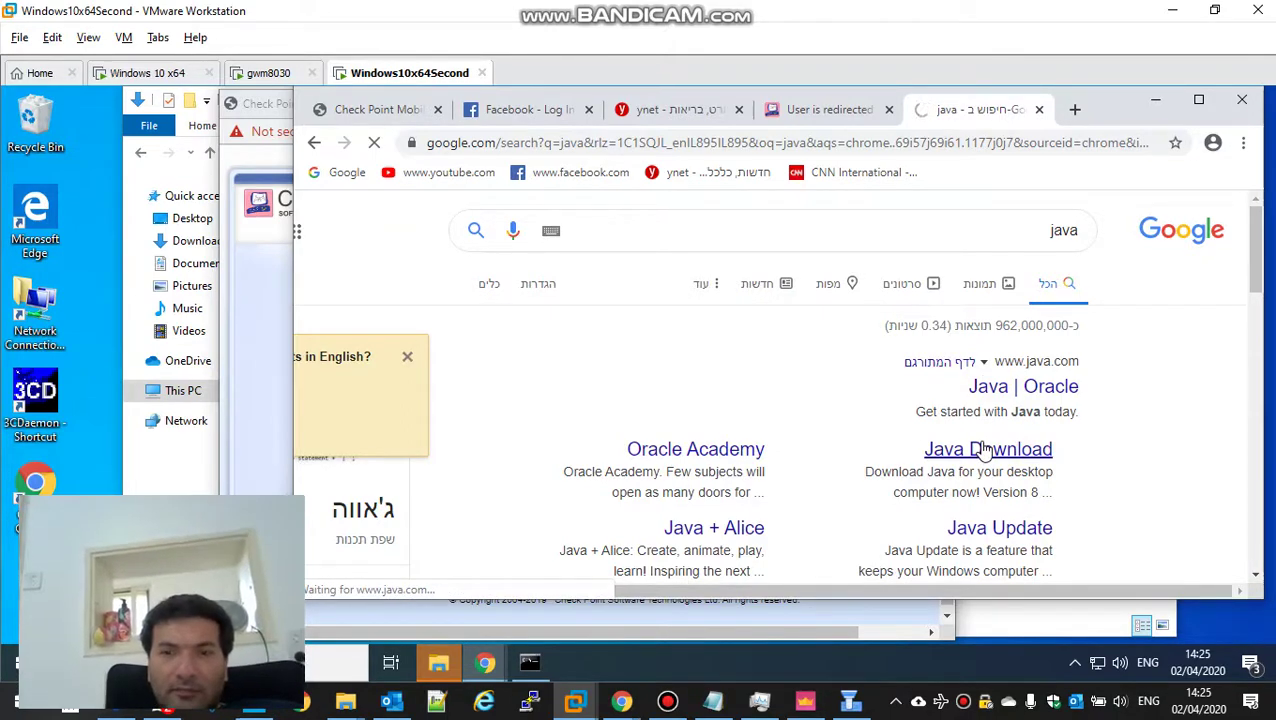
{"action": "left_click", "coordinate": [667, 700]}
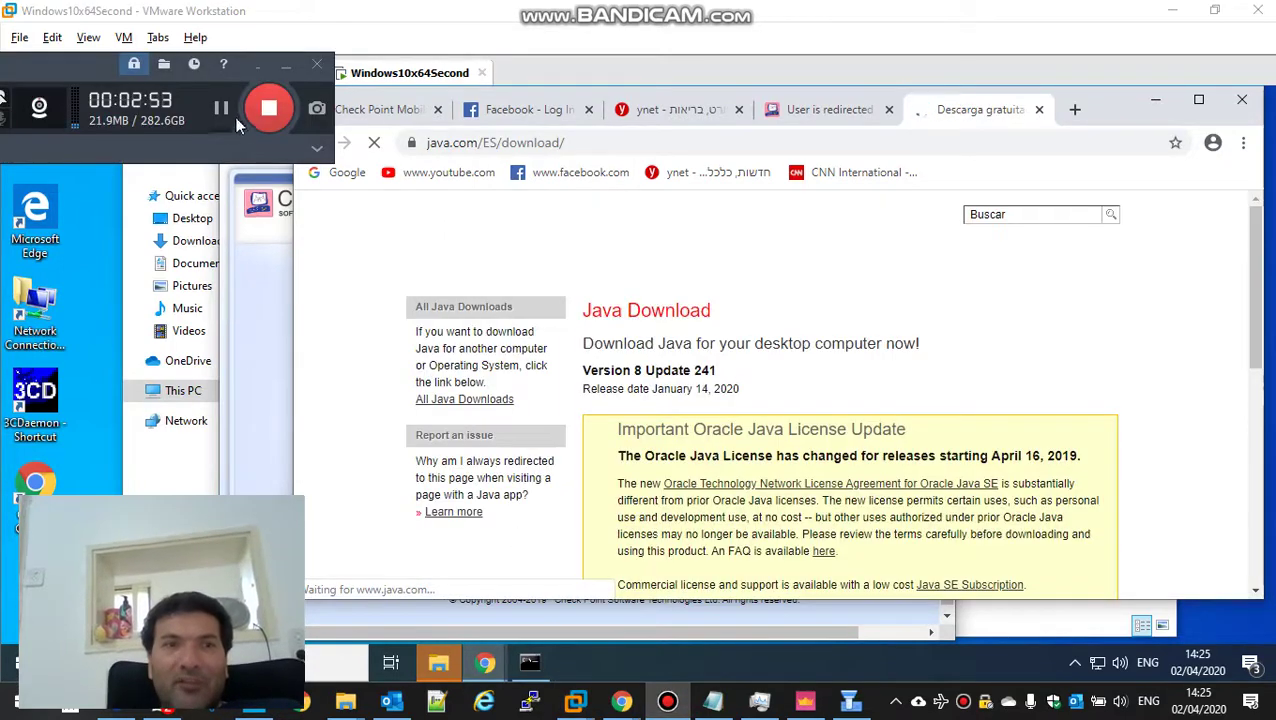
{"action": "left_click", "coordinate": [221, 108]}
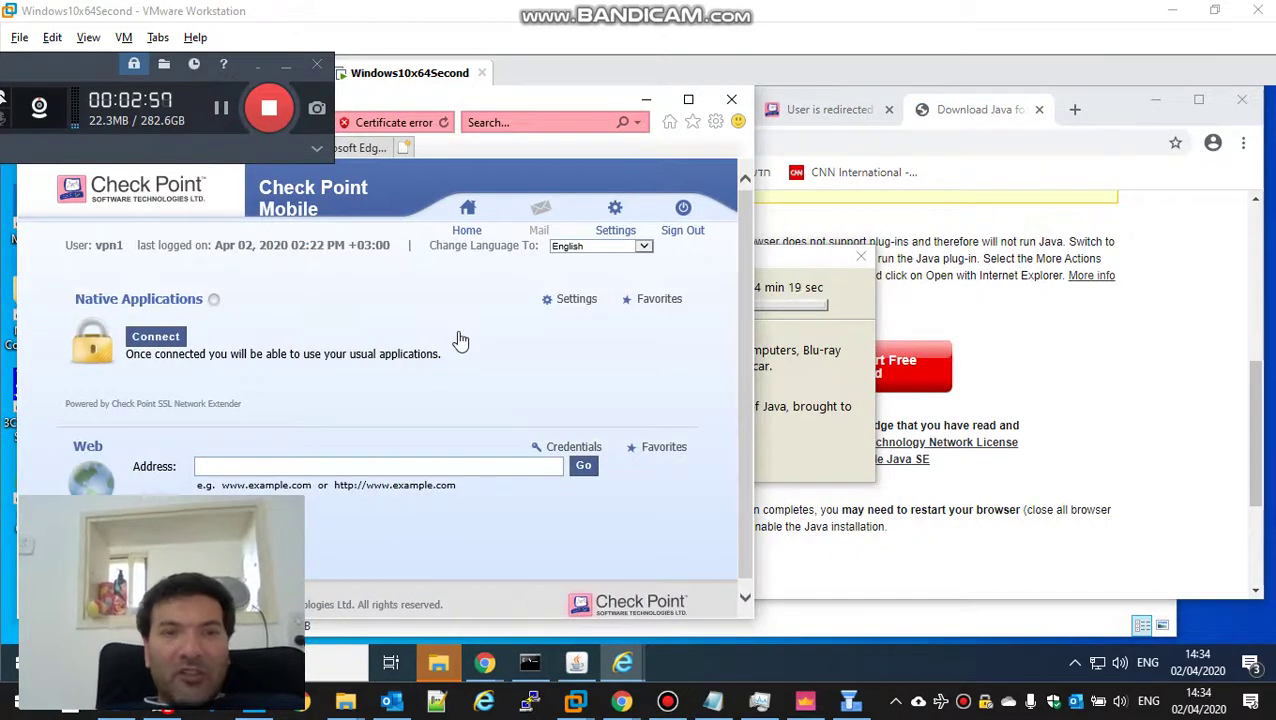
- Launch SSL Network Extender from the portal's Native Applications section, reaching the Deployment Agent add-on prompt
{"action": "left_click", "coordinate": [155, 338]}
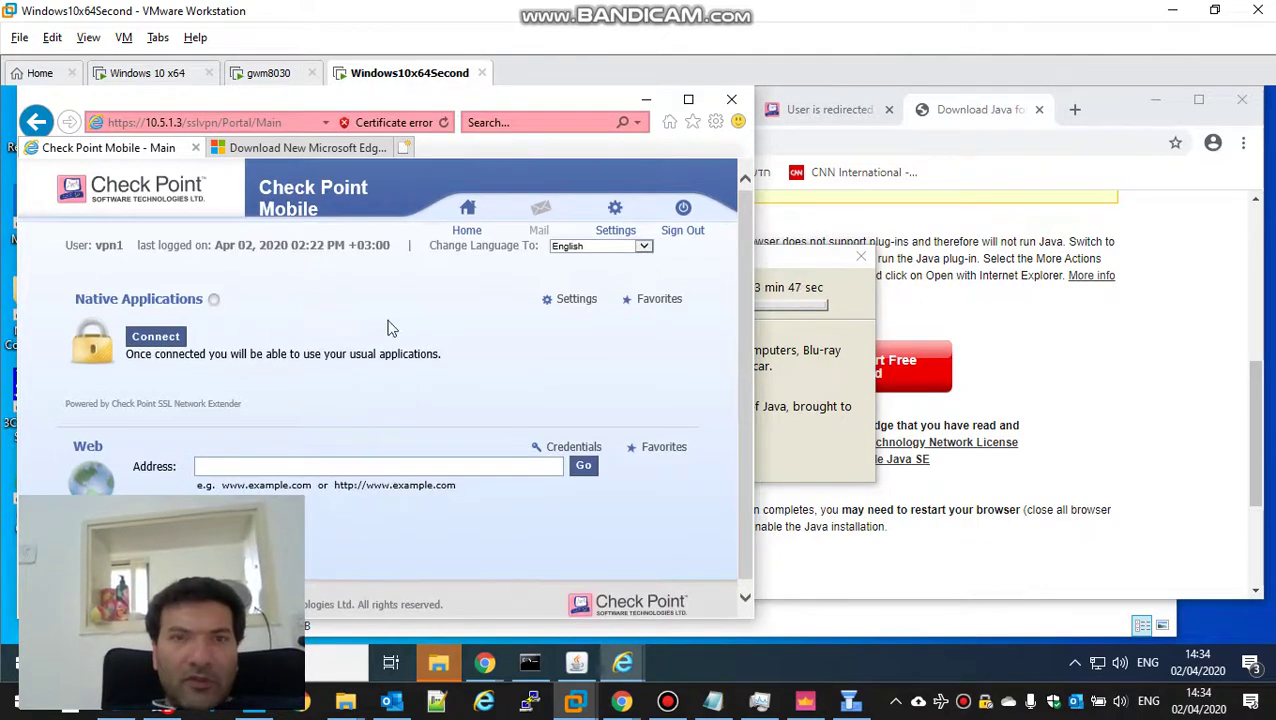
{"action": "left_click_drag", "start_coordinate": [546, 102], "coordinate": [922, 119]}
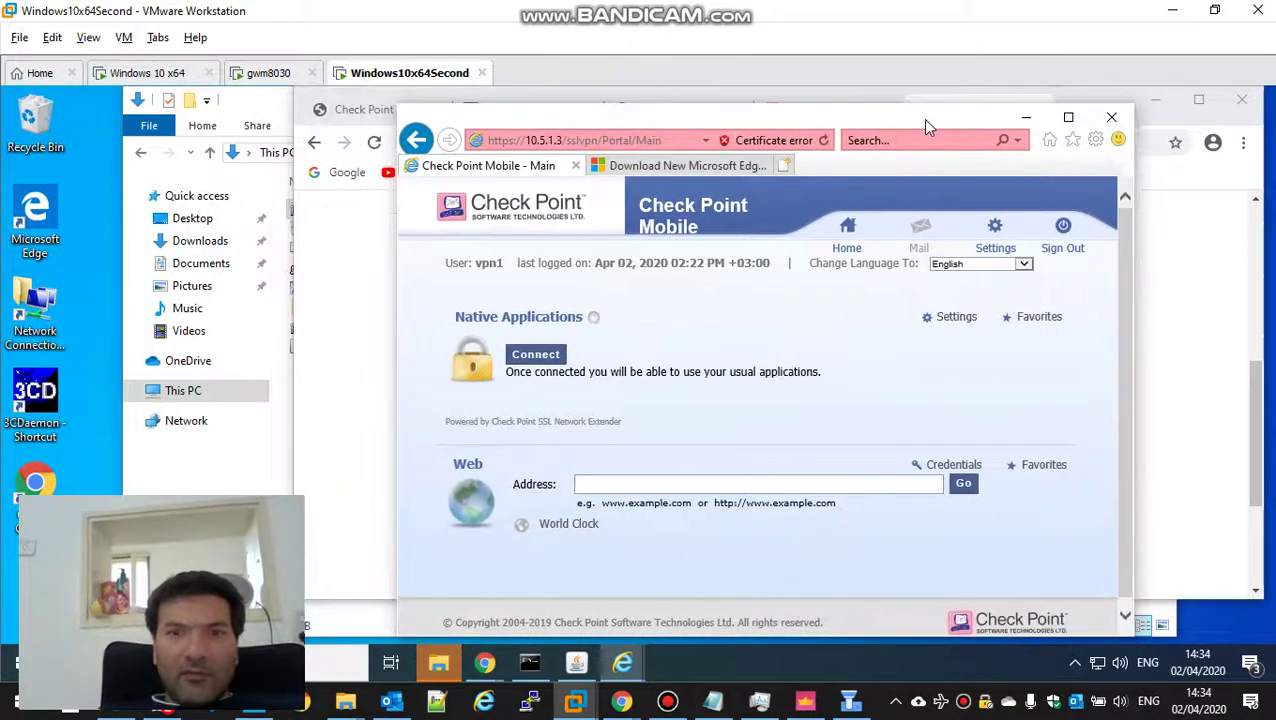
{"action": "left_click", "coordinate": [535, 355]}
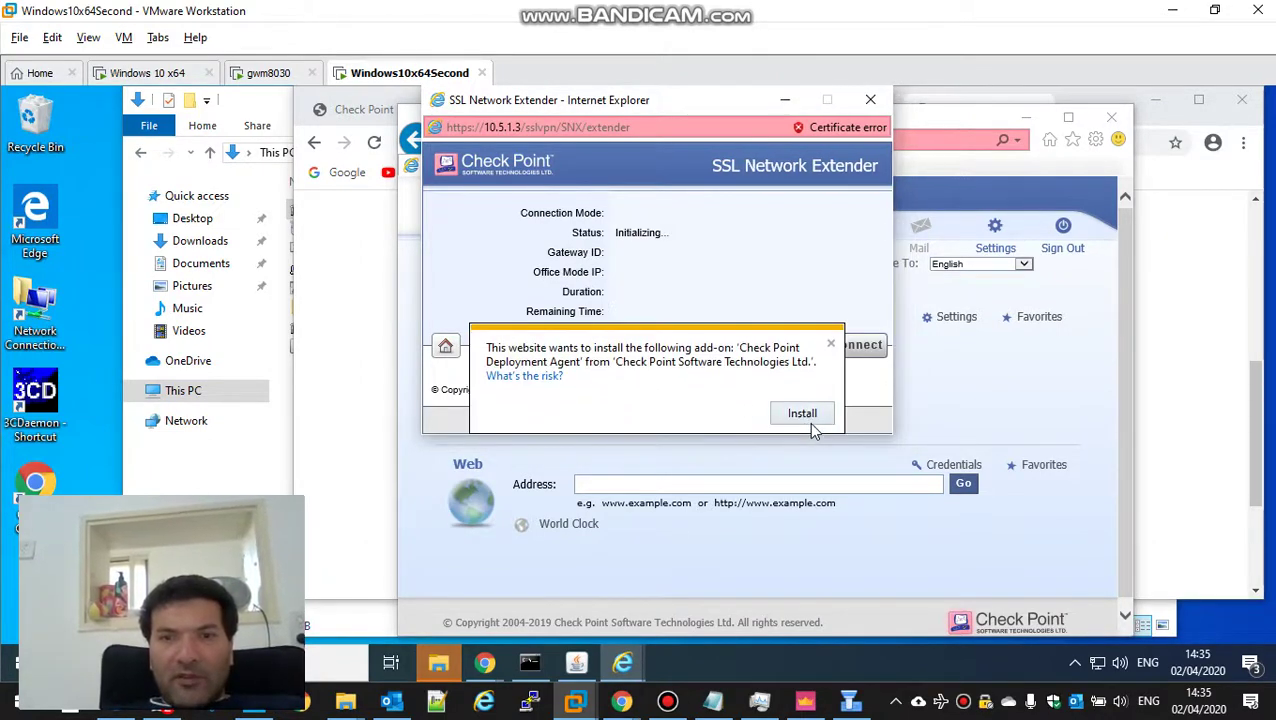
- Install the Deployment Agent and trust gateway 10.5.1.3 so SNX connects with IP 172.16.10.1
{"action": "left_click", "coordinate": [812, 423]}
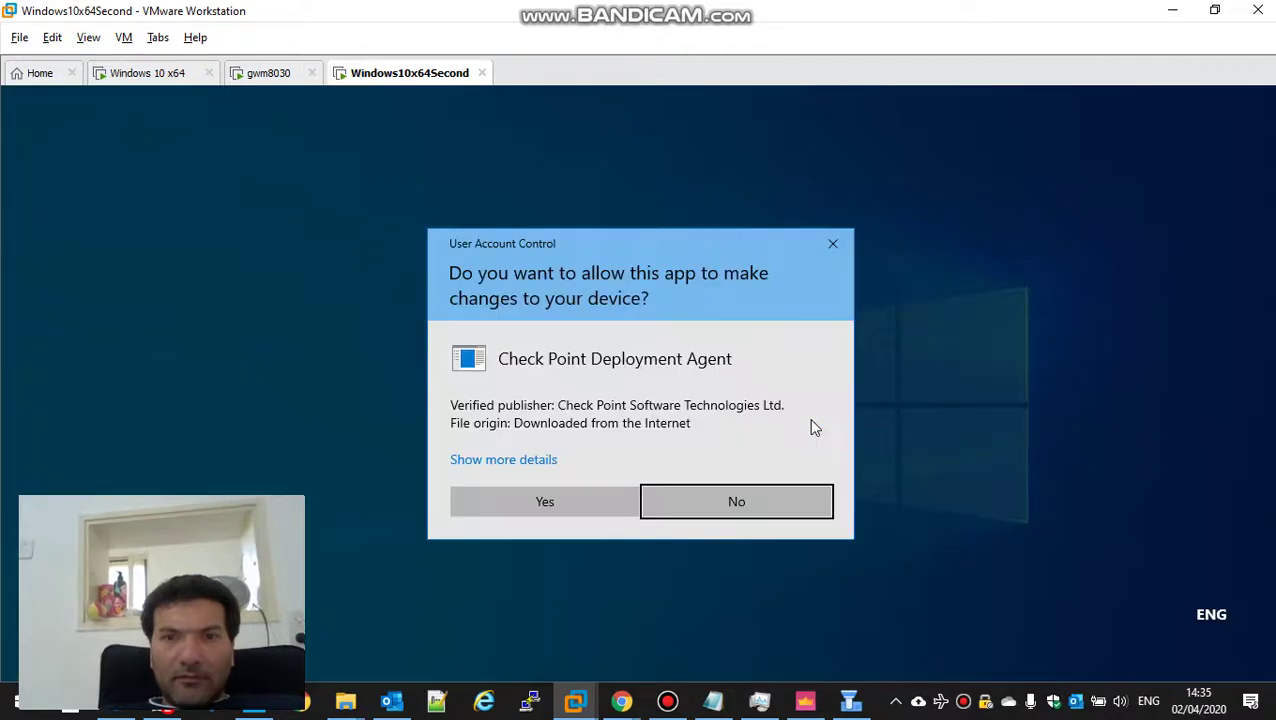
{"action": "left_click", "coordinate": [563, 512]}
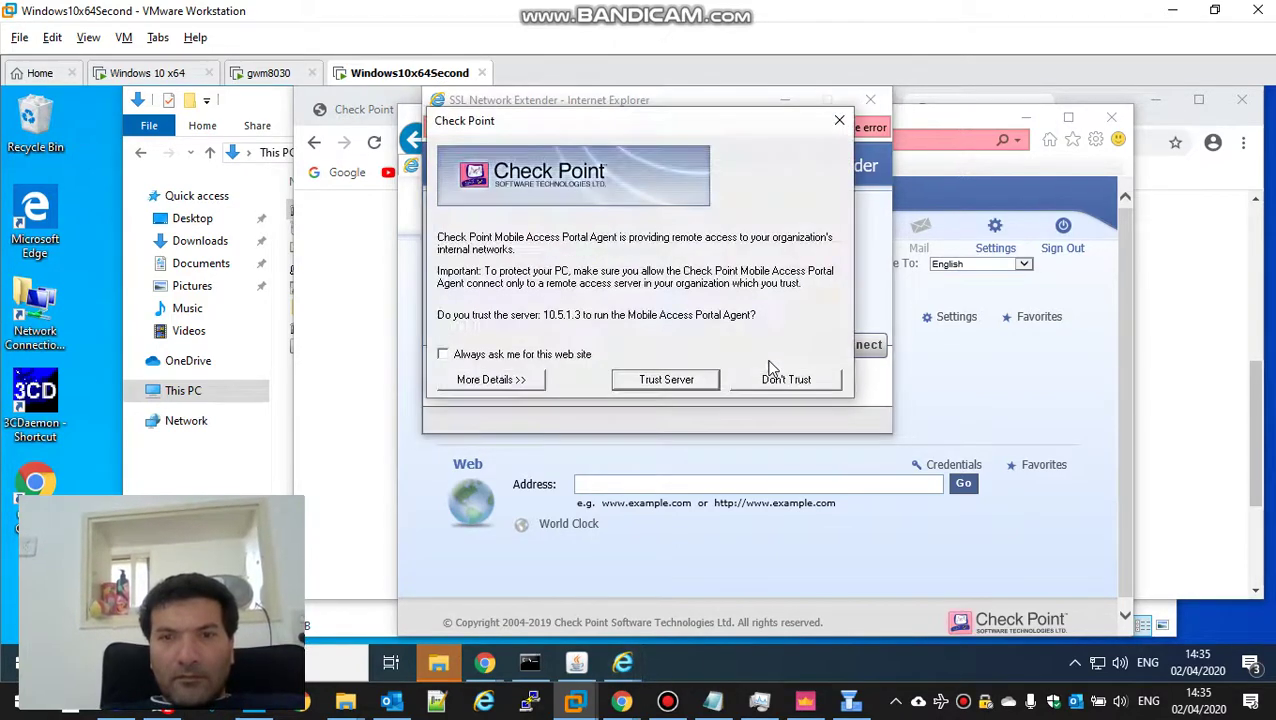
{"action": "left_click", "coordinate": [641, 382]}
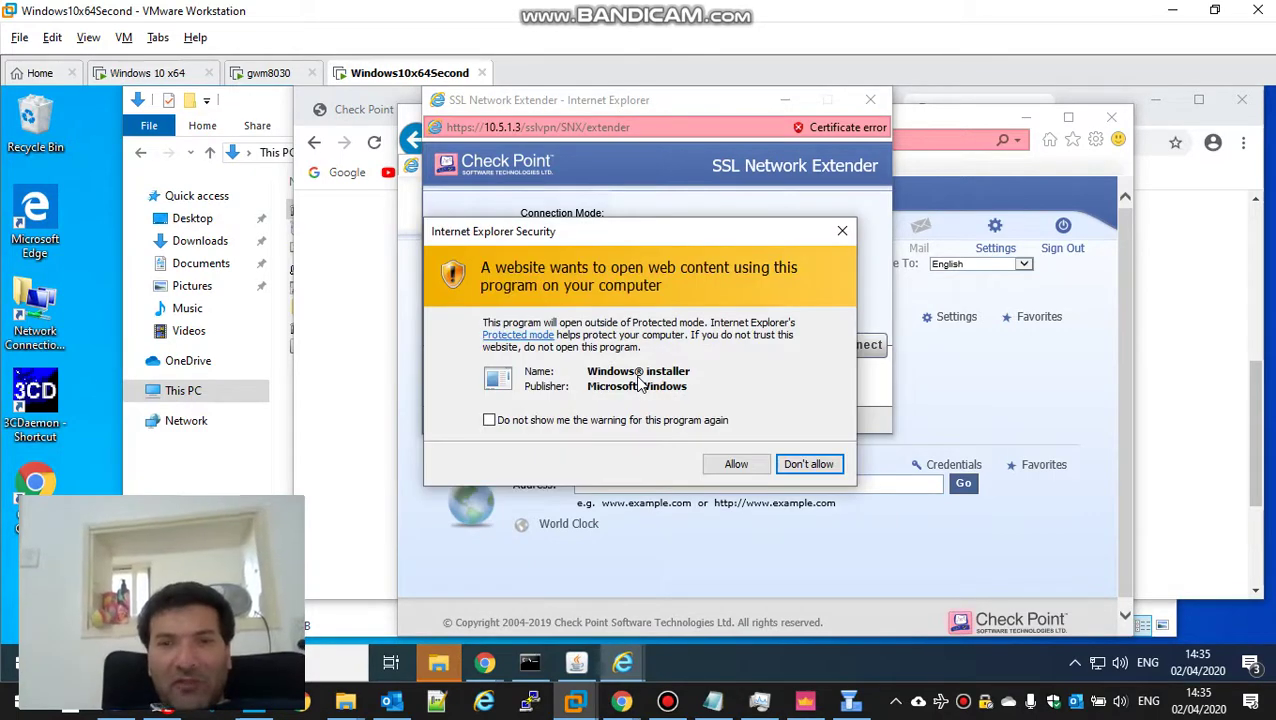
{"action": "left_click", "coordinate": [737, 464]}
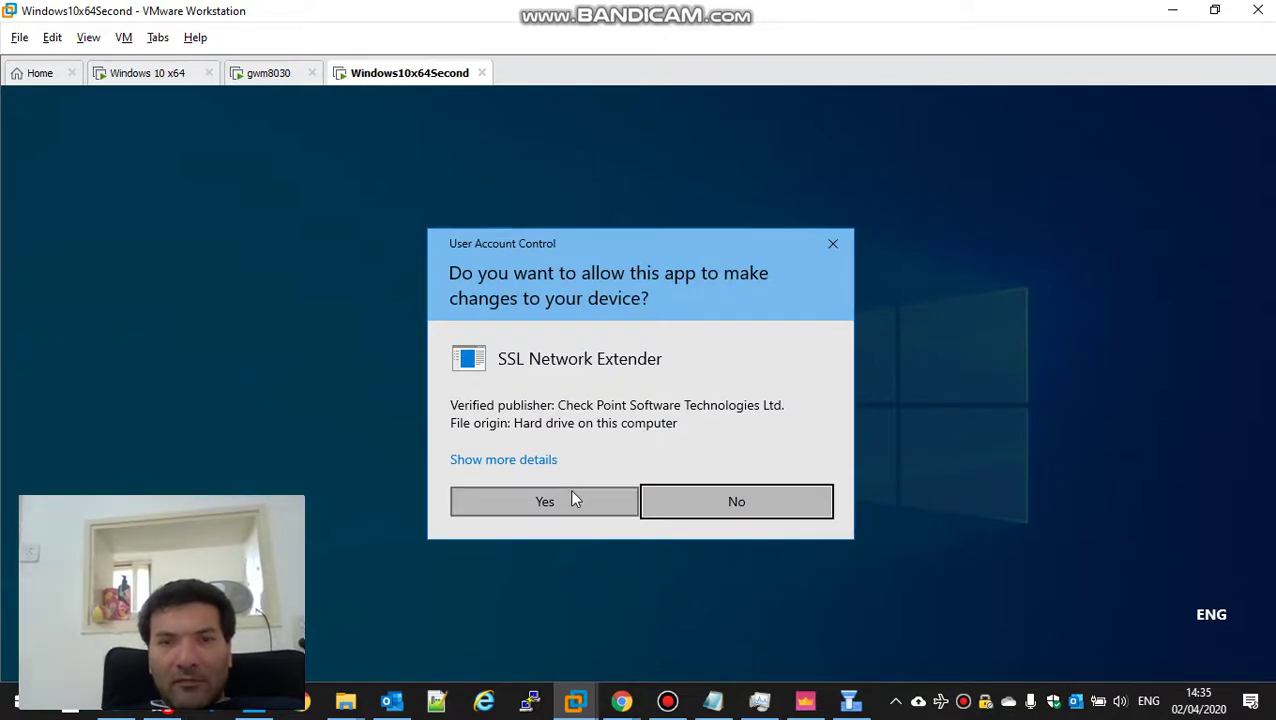
{"action": "left_click", "coordinate": [575, 499]}
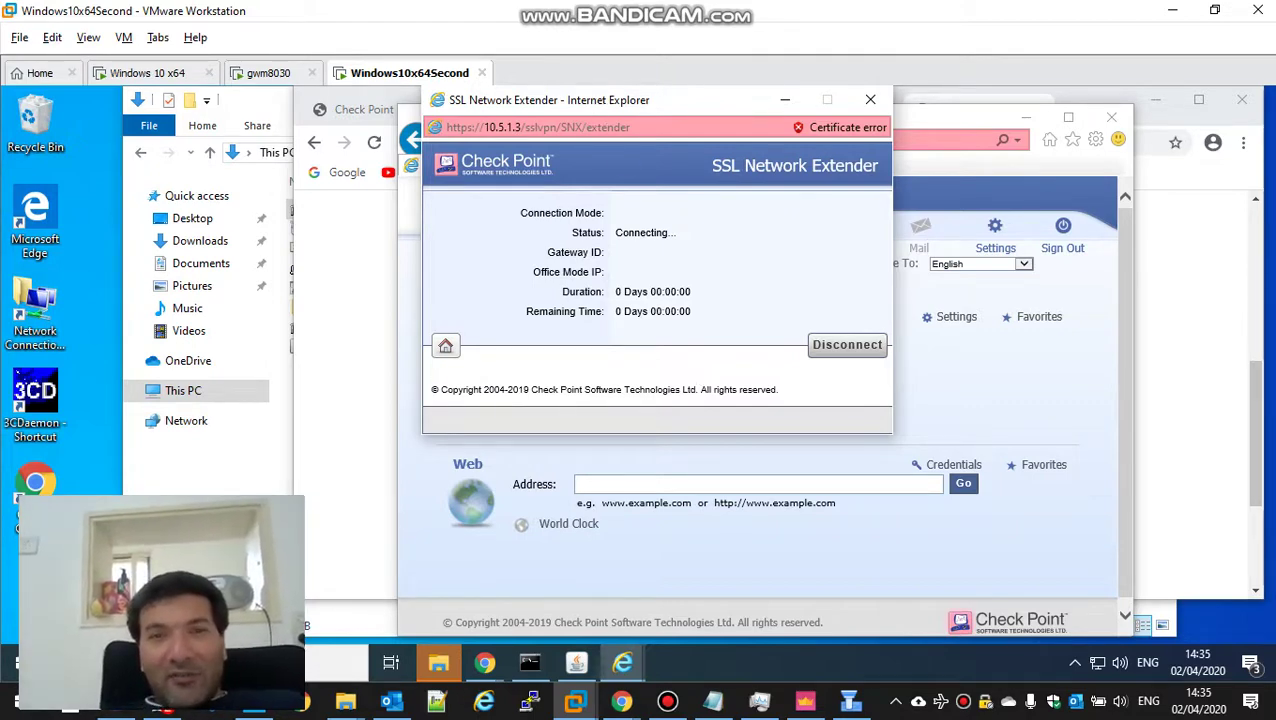
{"action": "left_click_drag", "start_coordinate": [596, 106], "coordinate": [660, 168]}
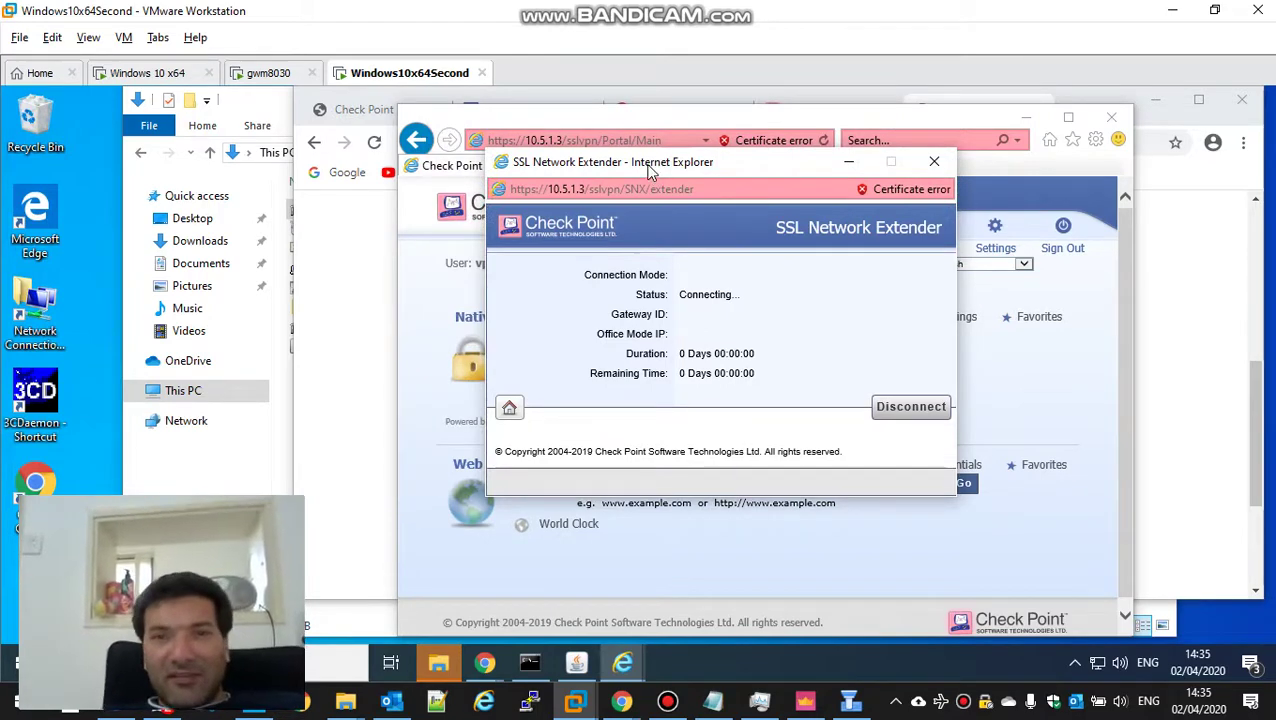
{"action": "left_click_drag", "start_coordinate": [650, 170], "coordinate": [404, 131]}
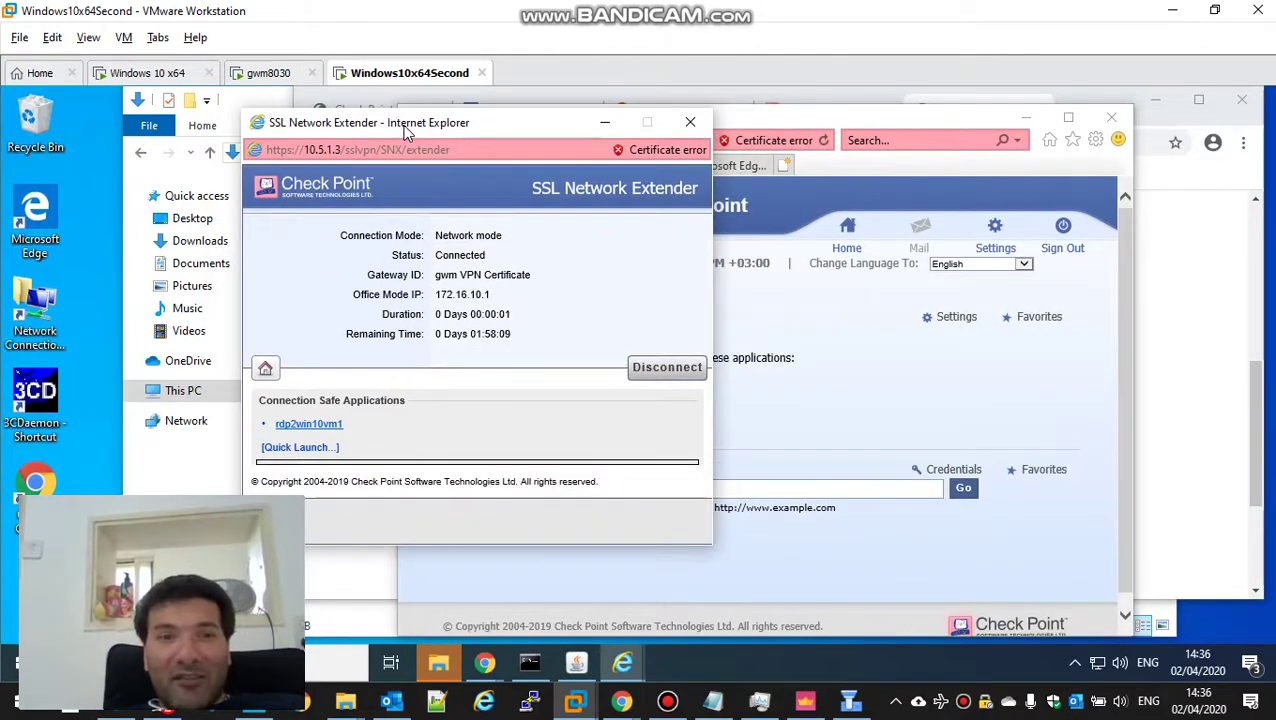
- Launch the rdp2win10vm1 application and enter the remote account's user name and password
{"action": "left_click", "coordinate": [326, 428]}
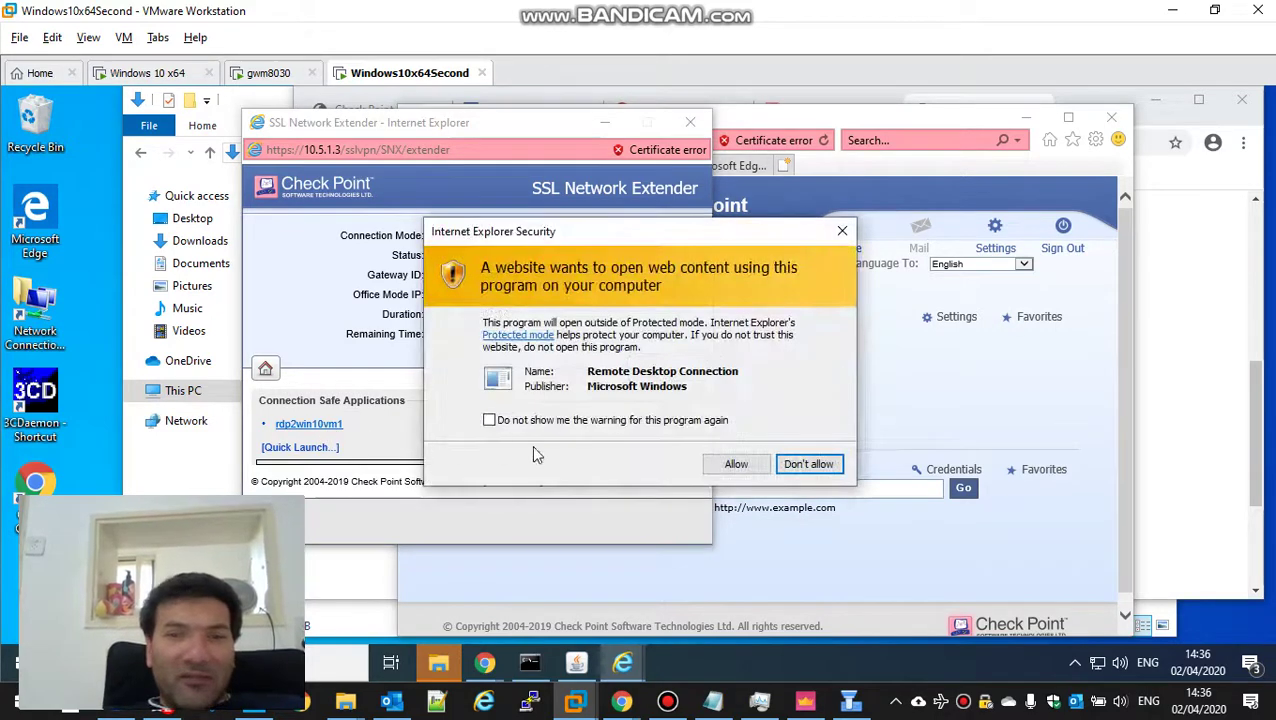
{"action": "left_click", "coordinate": [736, 464]}
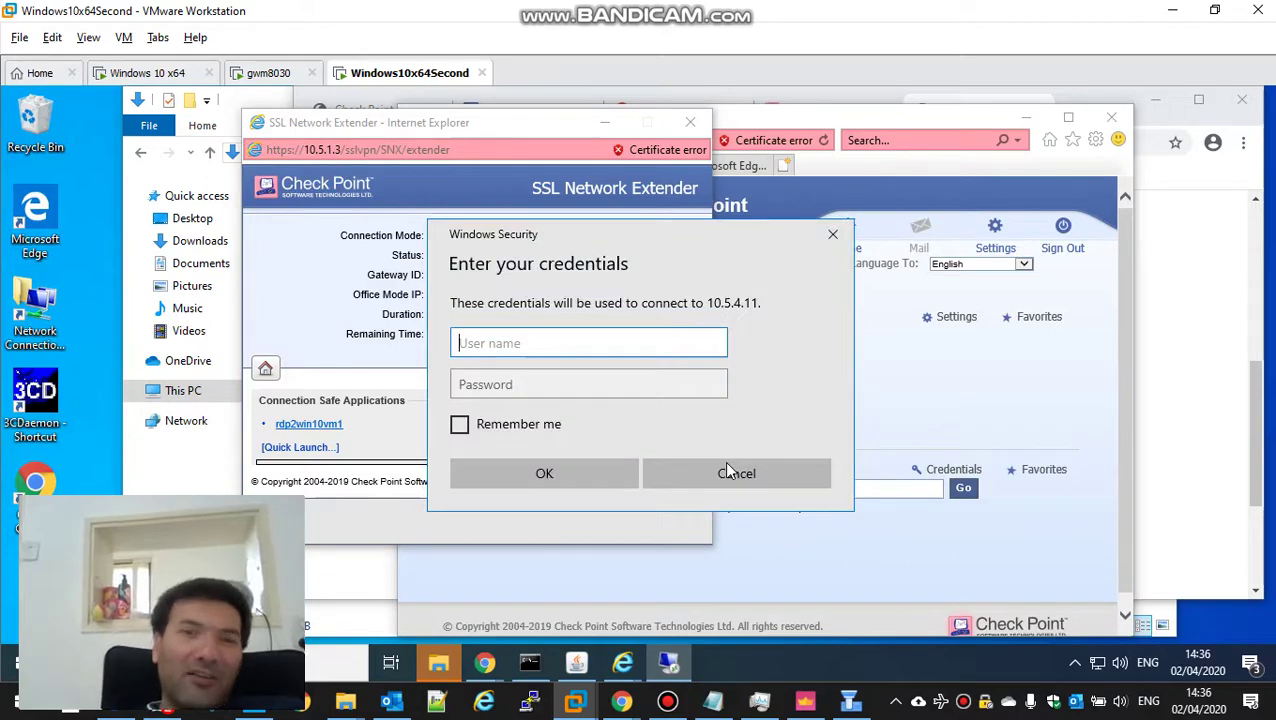
{"action": "type", "text": "yaniv"}
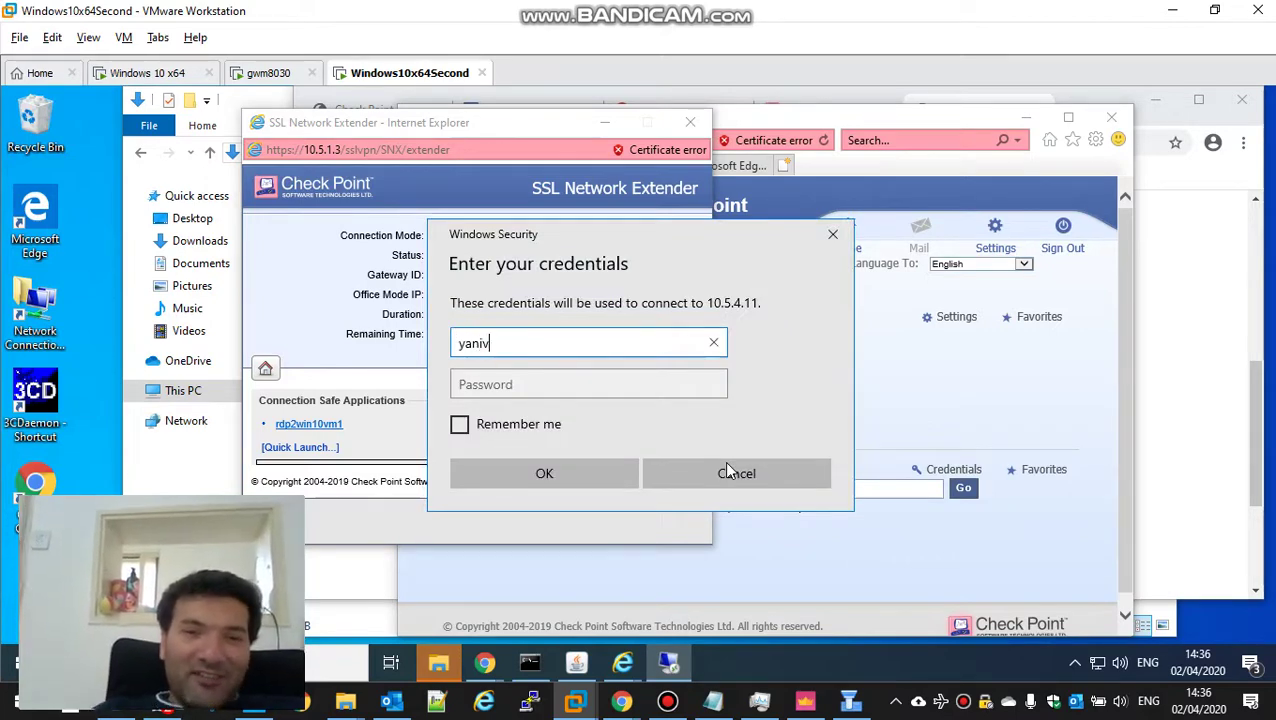
{"action": "key", "text": "Tab"}
{"action": "type", "text": "*******"}
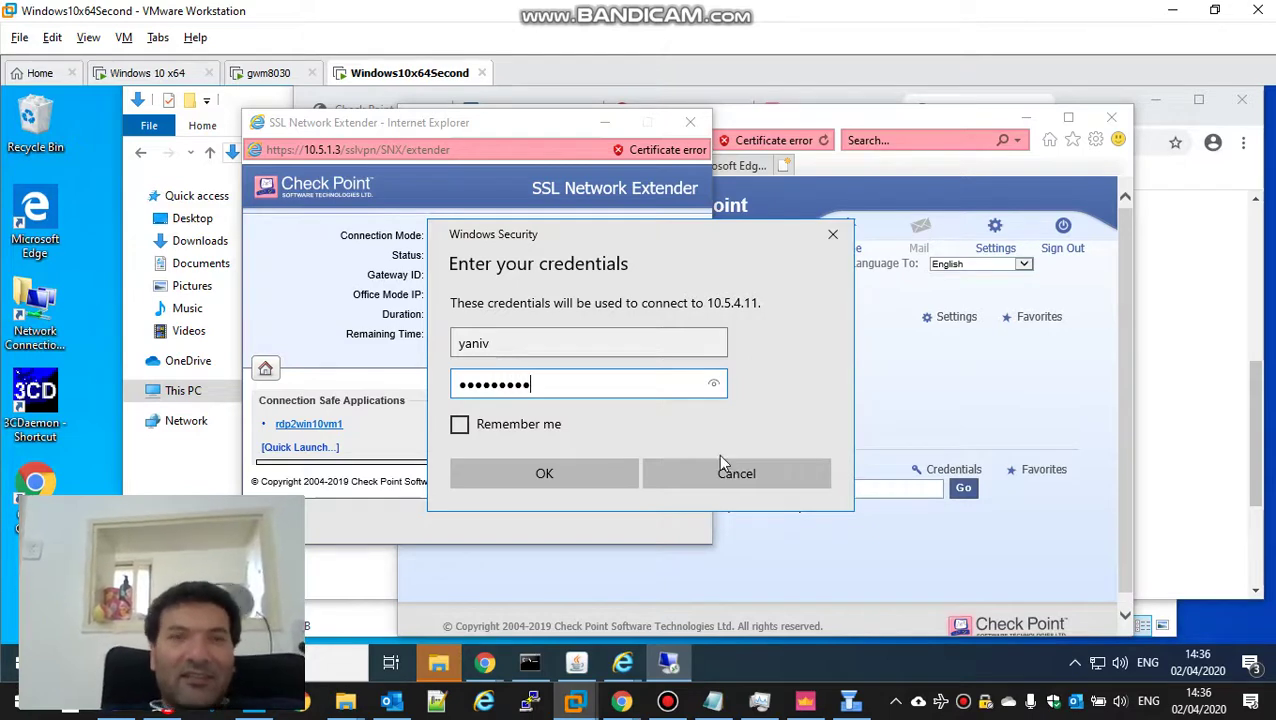
- Sign in to 10.5.4.11, accept the certificate warning, and close the remote System window
{"action": "left_click", "coordinate": [155, 76]}
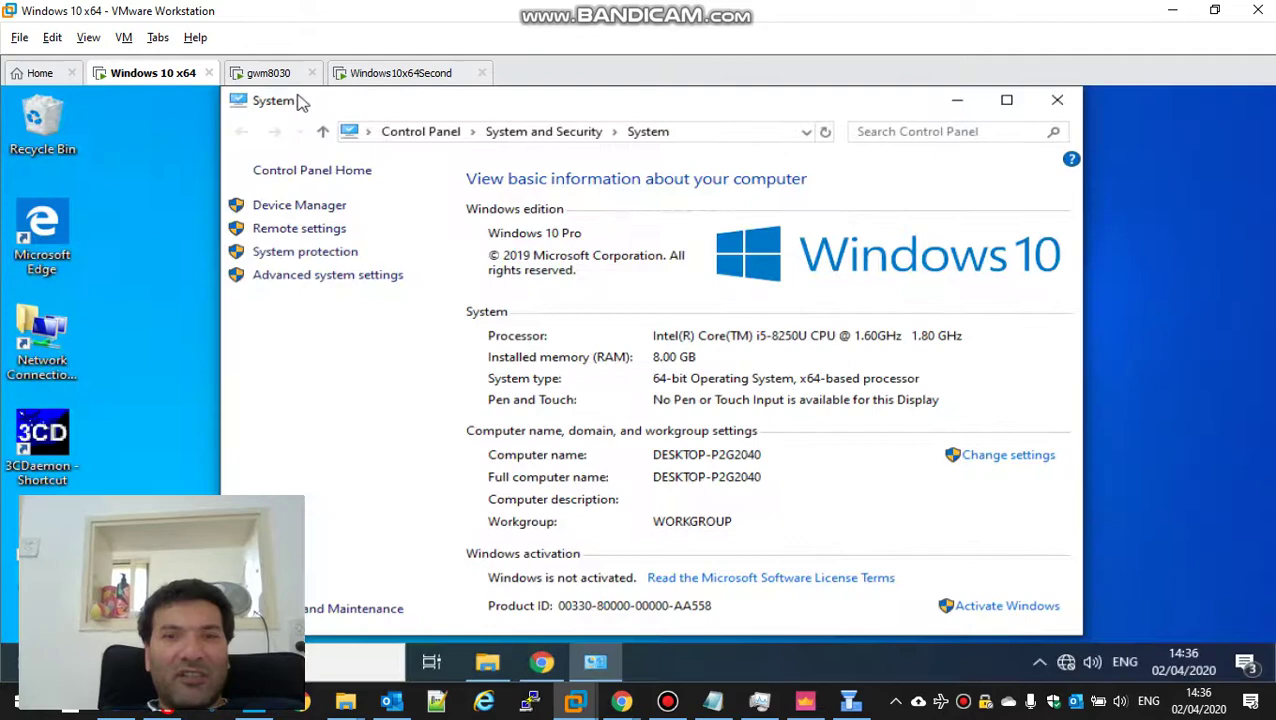
{"action": "left_click", "coordinate": [389, 74]}
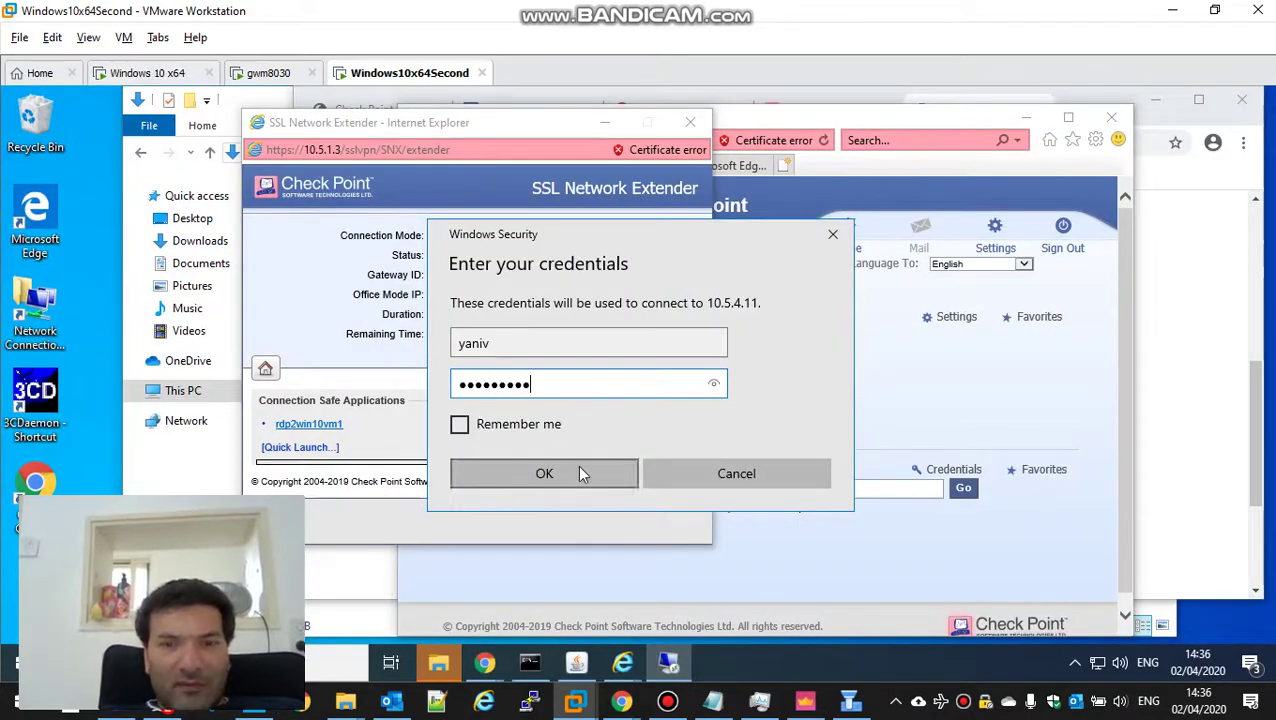
{"action": "left_click", "coordinate": [548, 478]}
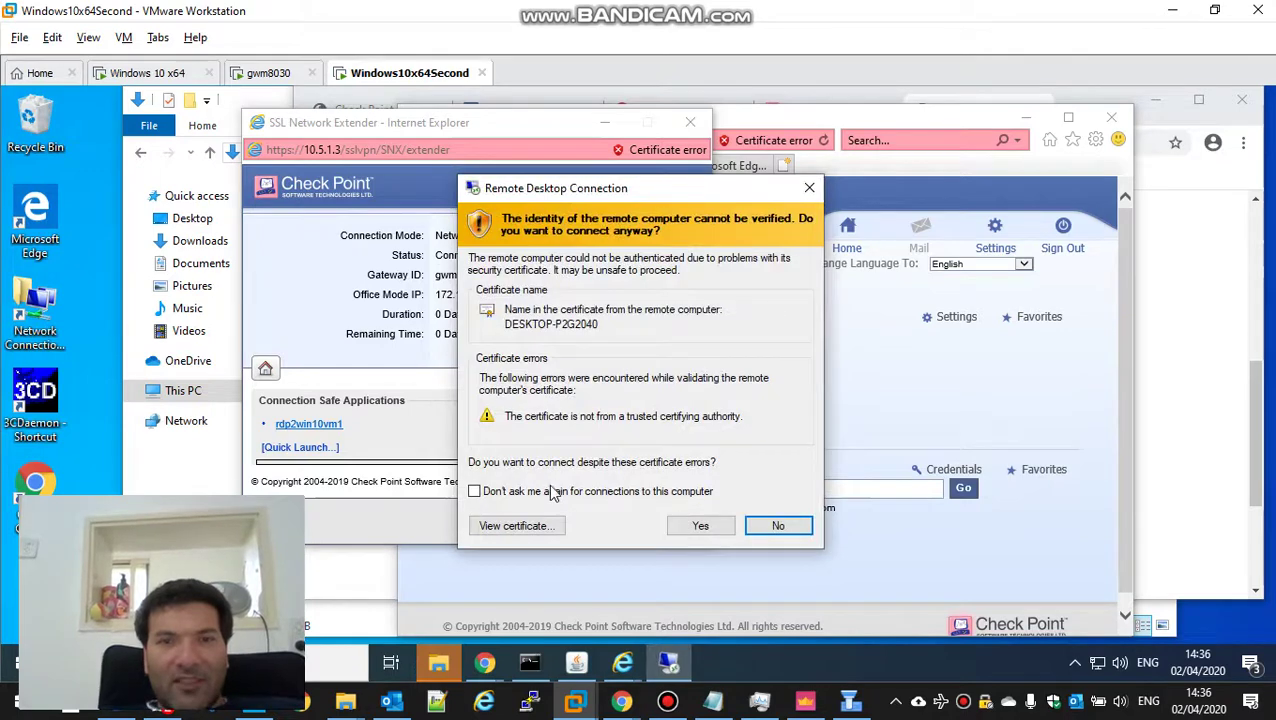
{"action": "left_click", "coordinate": [680, 529]}
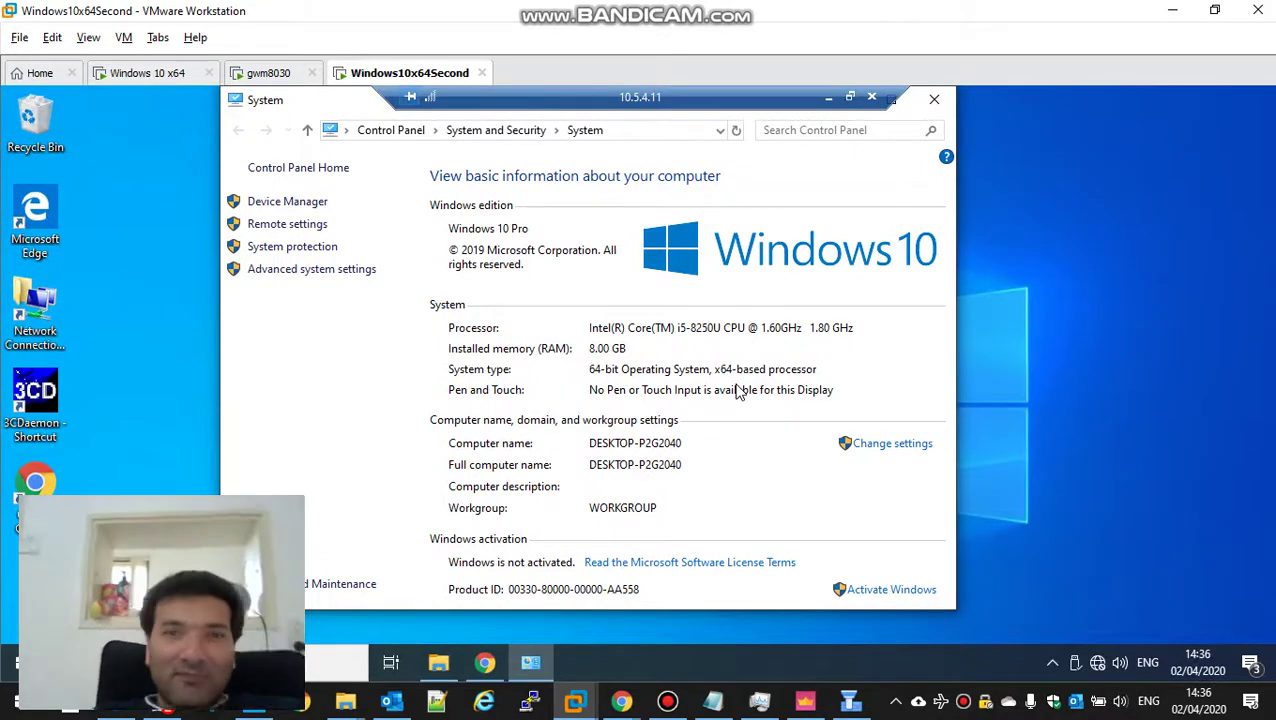
{"action": "left_click", "coordinate": [936, 104]}
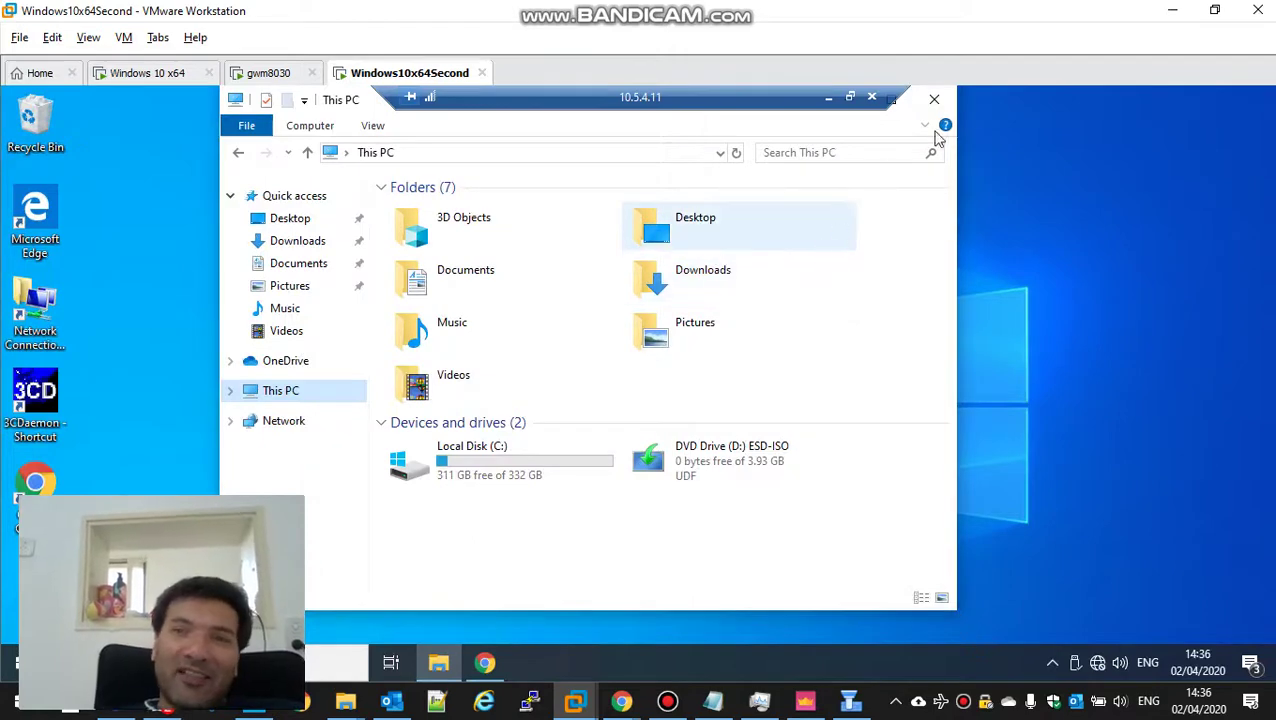
- Close the remote This PC window and the Security Alert
{"action": "left_click", "coordinate": [935, 104]}
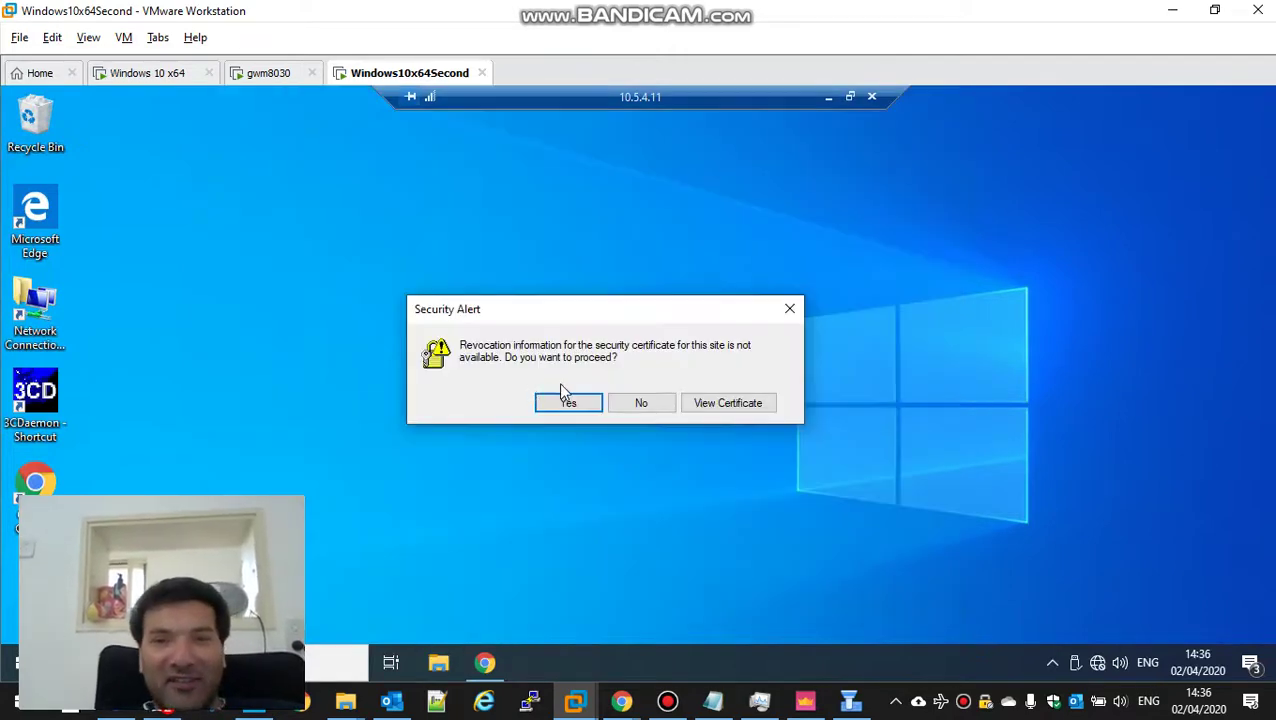
{"action": "left_click", "coordinate": [781, 314]}
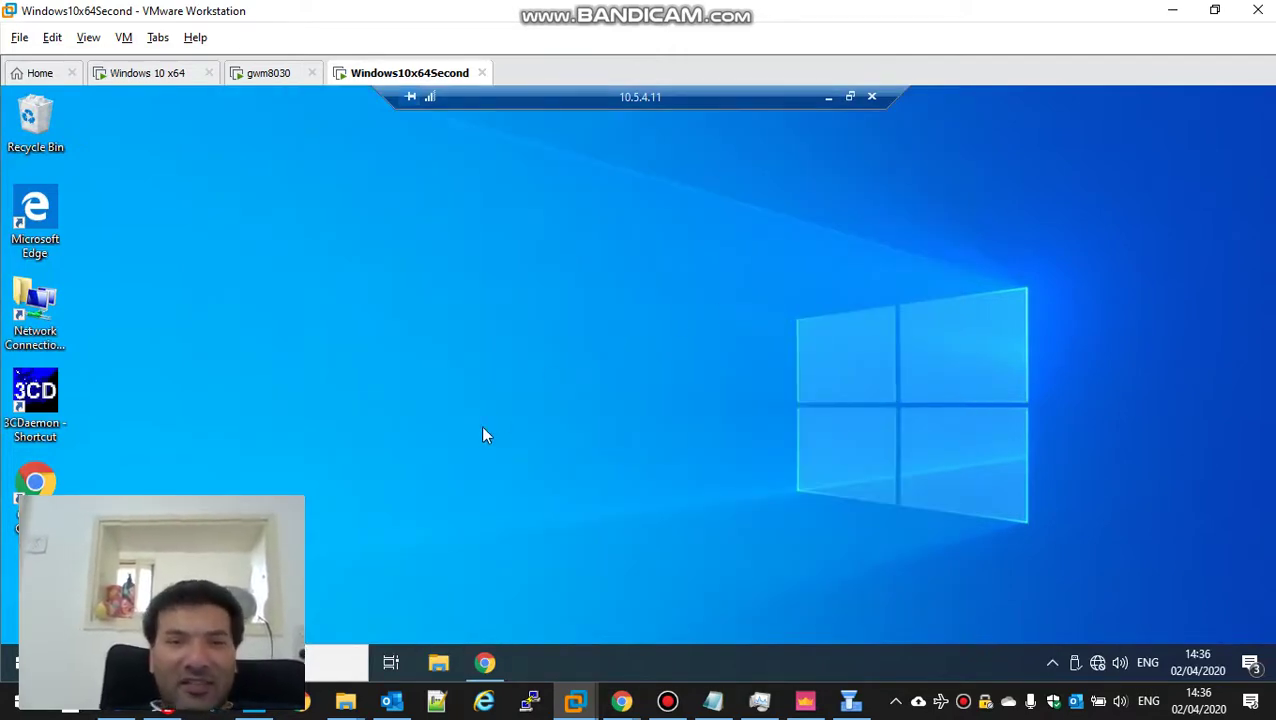
{"action": "key", "text": "alt+Tab"}
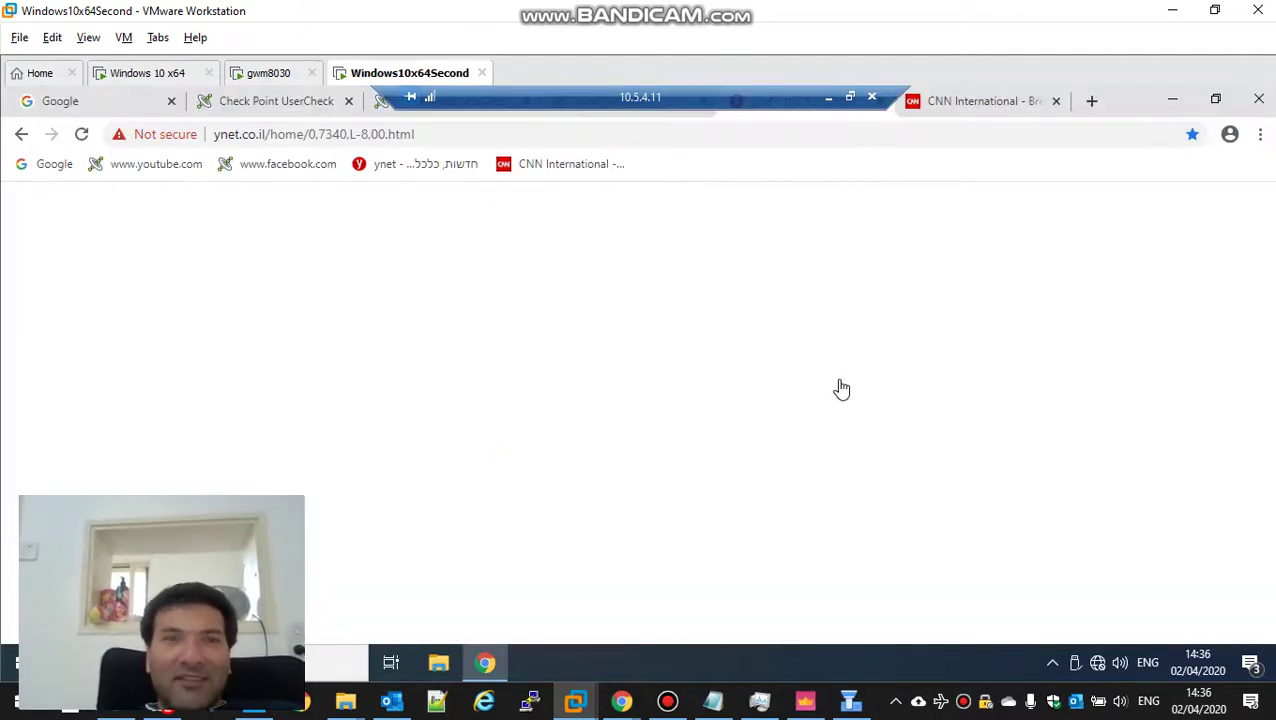
- Verify the Facebook and YouTube bookmarks show Check Point notices, then minimize Chrome and dismiss the alert
{"action": "left_click", "coordinate": [267, 115]}
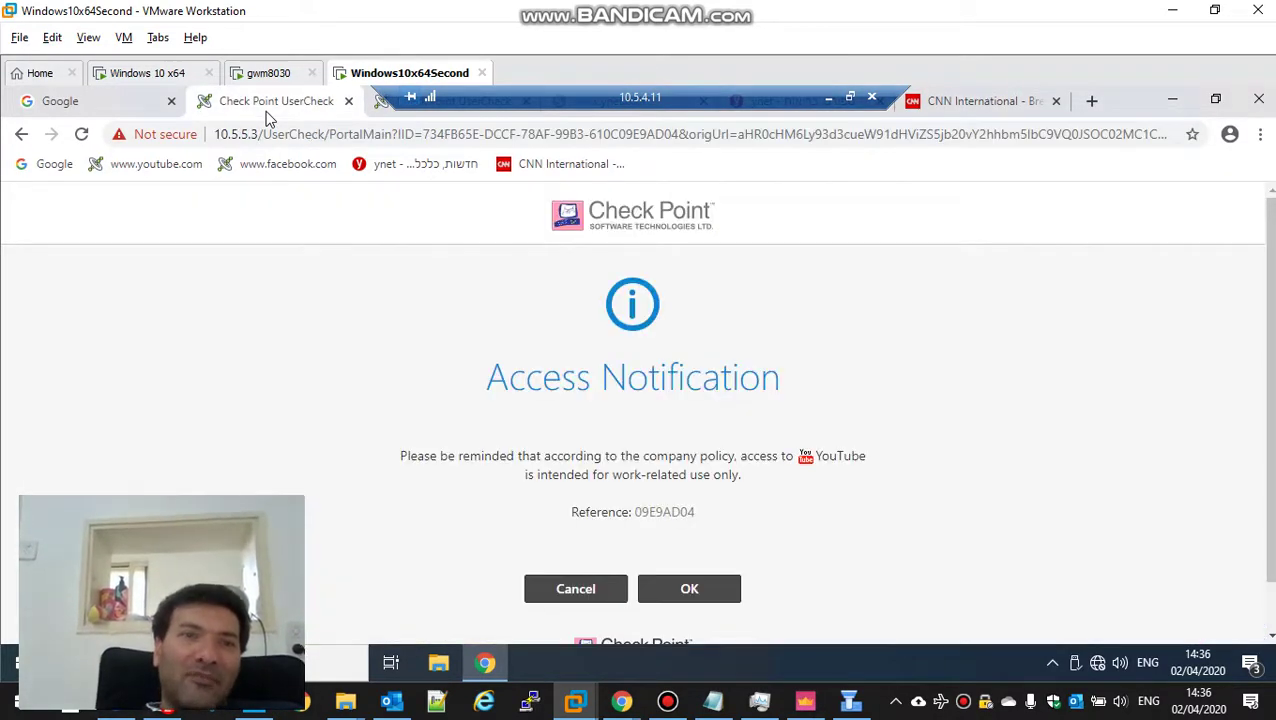
{"action": "left_click", "coordinate": [244, 164]}
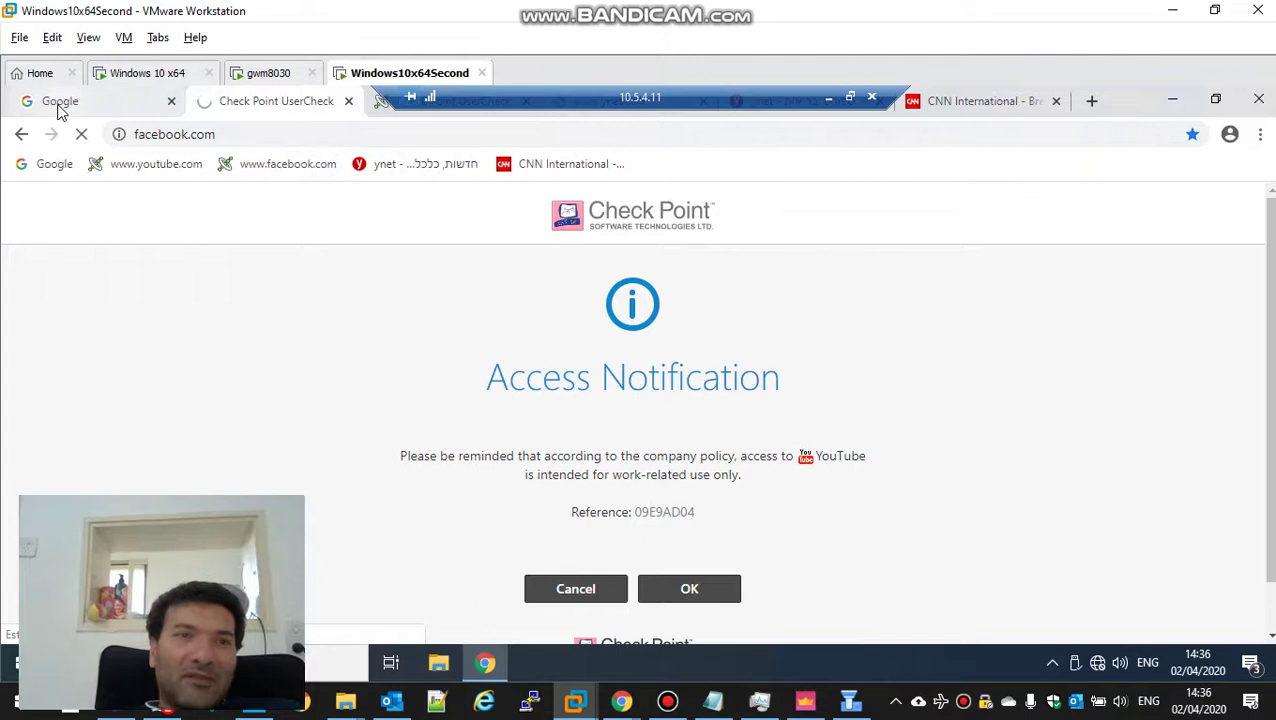
{"action": "left_click_drag", "start_coordinate": [477, 88], "coordinate": [622, 92]}
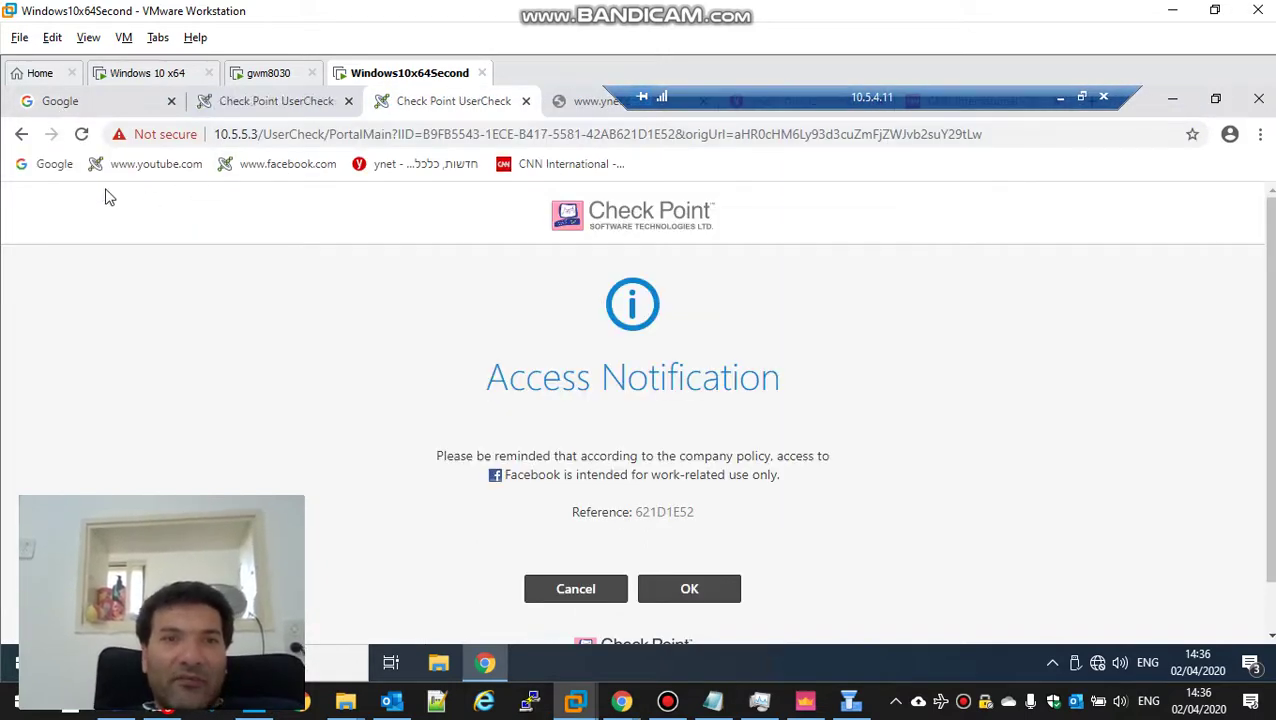
{"action": "left_click", "coordinate": [128, 163]}
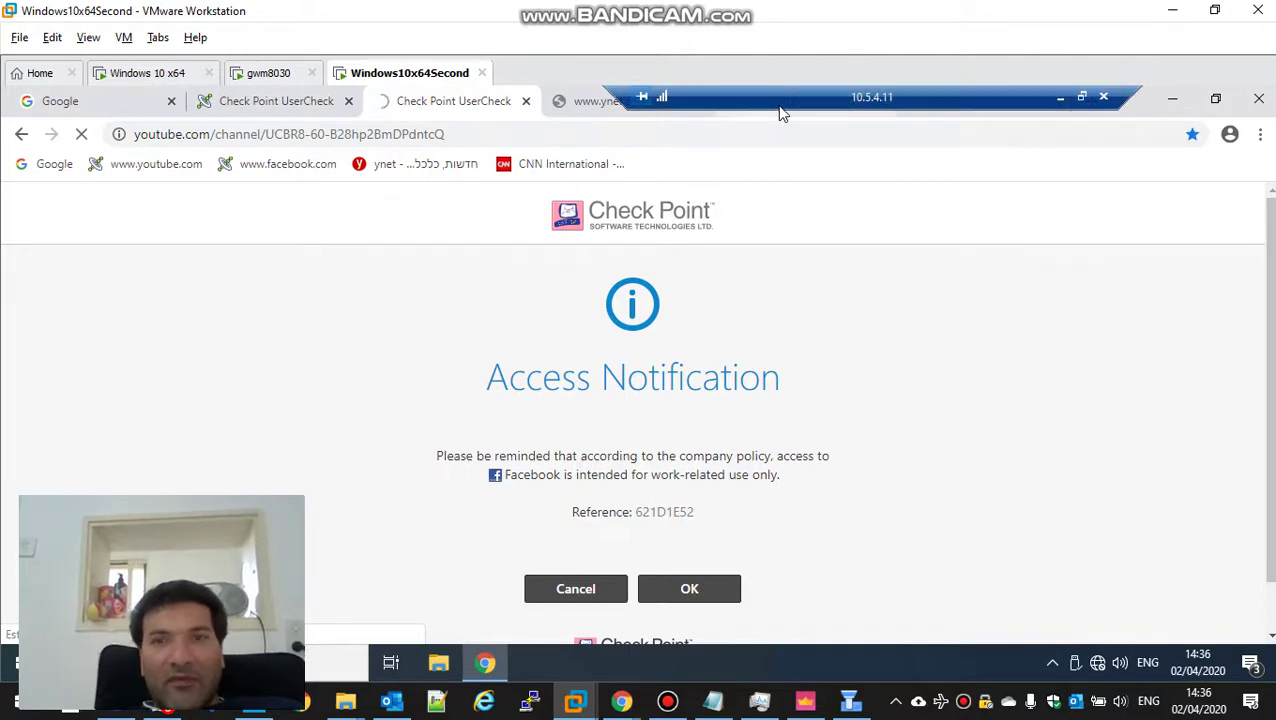
{"action": "left_click_drag", "start_coordinate": [783, 113], "coordinate": [533, 110]}
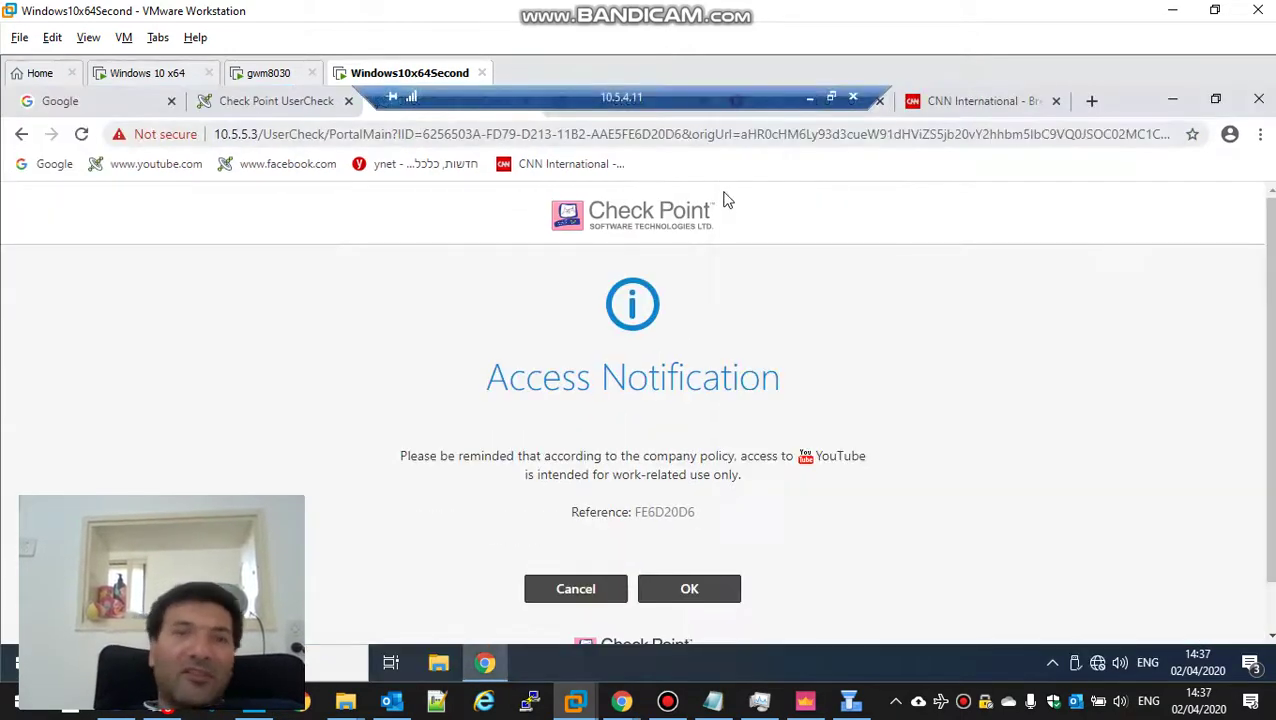
{"action": "left_click", "coordinate": [1172, 100]}
{"action": "left_click", "coordinate": [824, 313]}
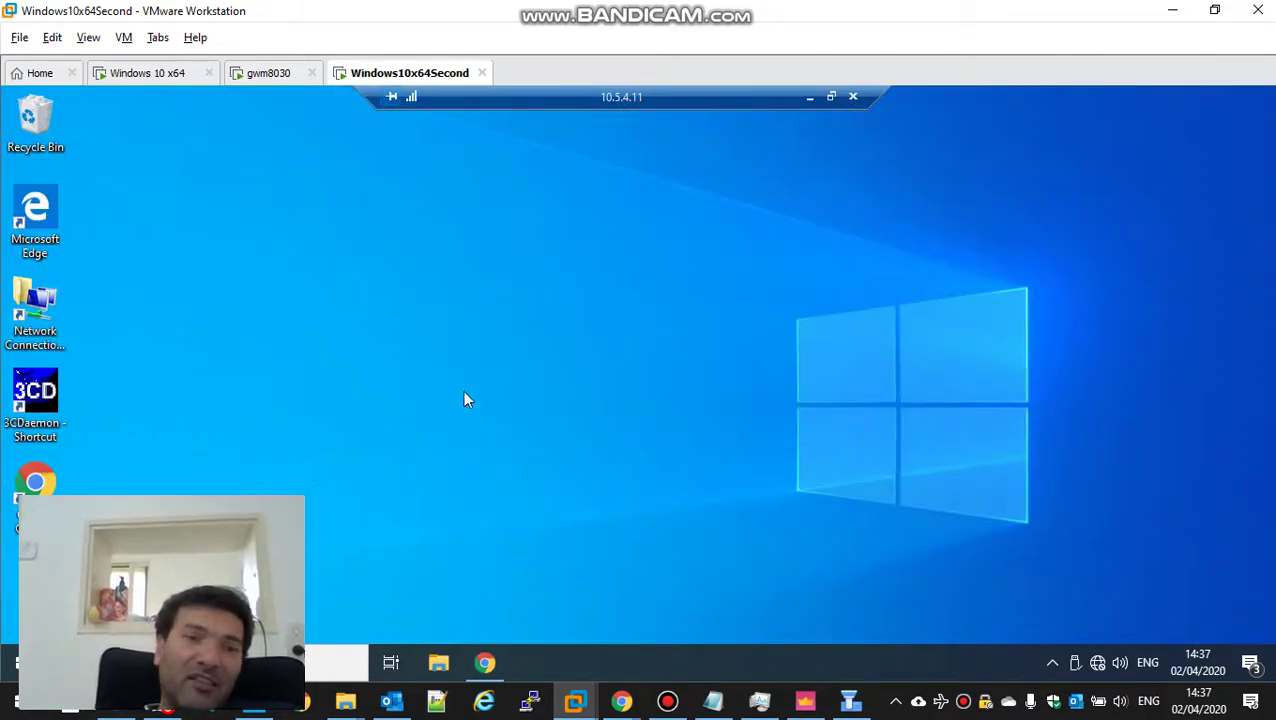
- End the remote desktop session, confirm the disconnect, and disconnect the SSL Network Extender tunnel
{"action": "left_click", "coordinate": [486, 662]}
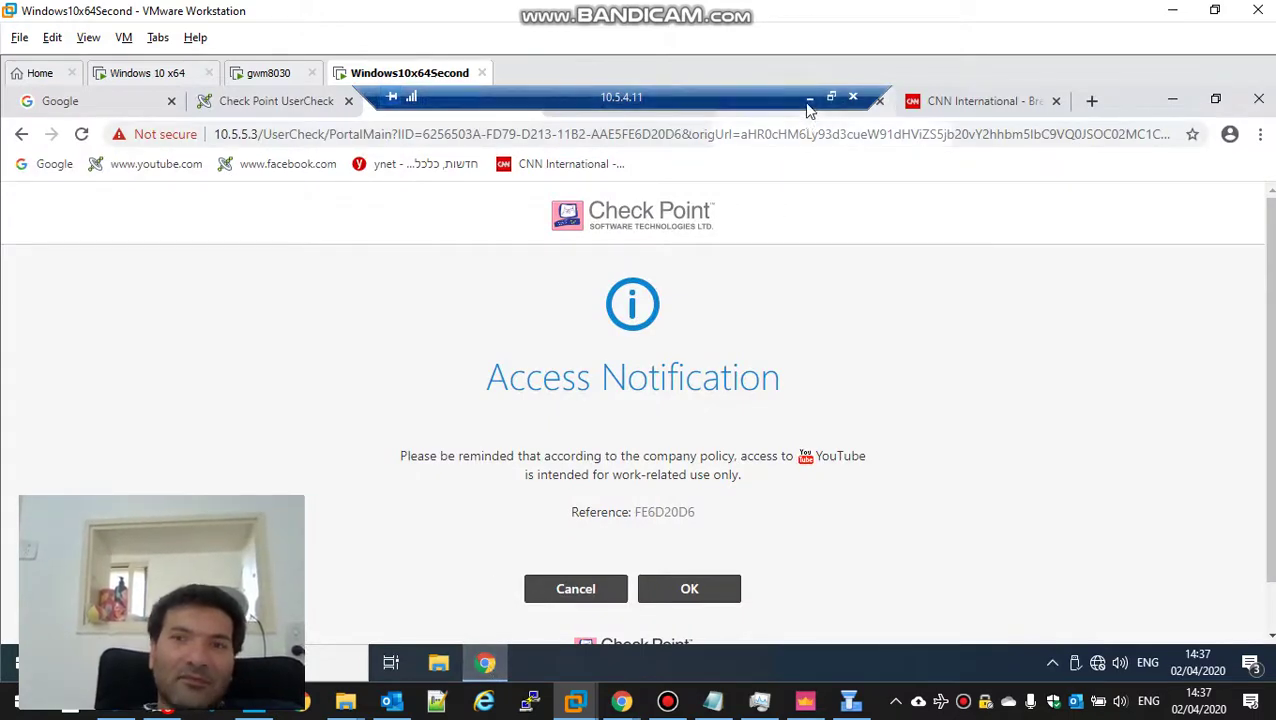
{"action": "left_click", "coordinate": [860, 102]}
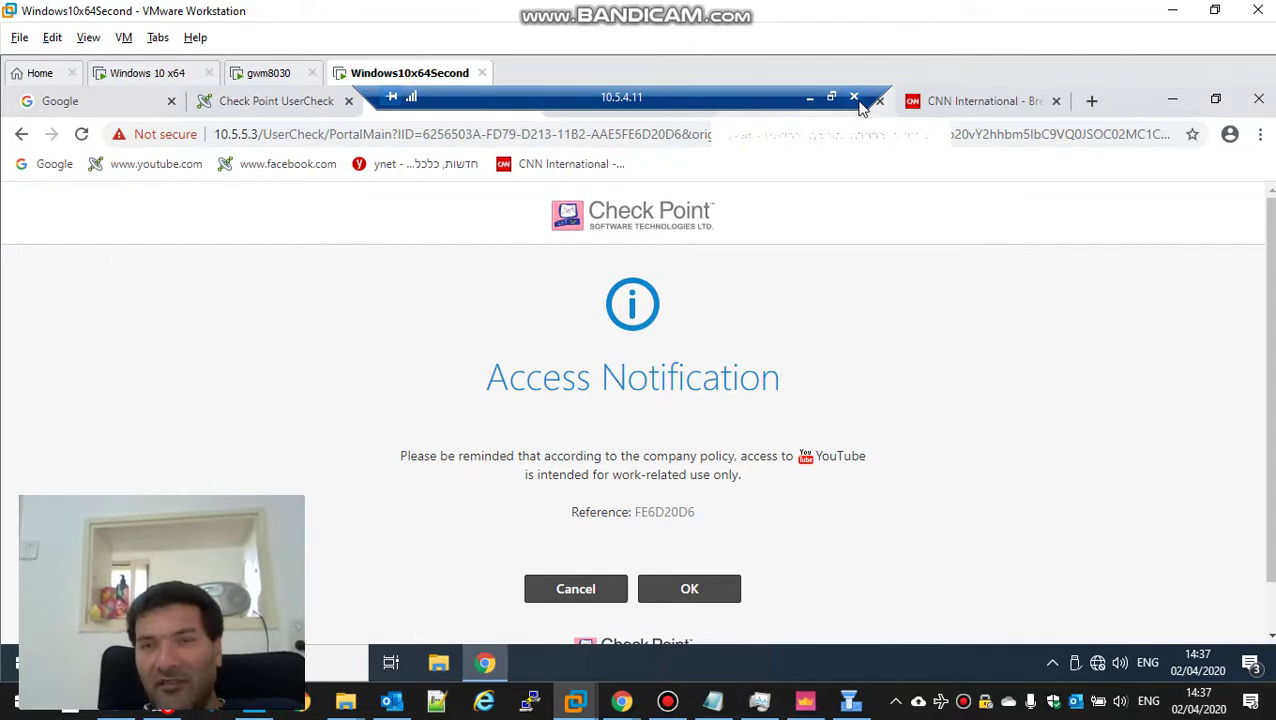
{"action": "left_click", "coordinate": [701, 415]}
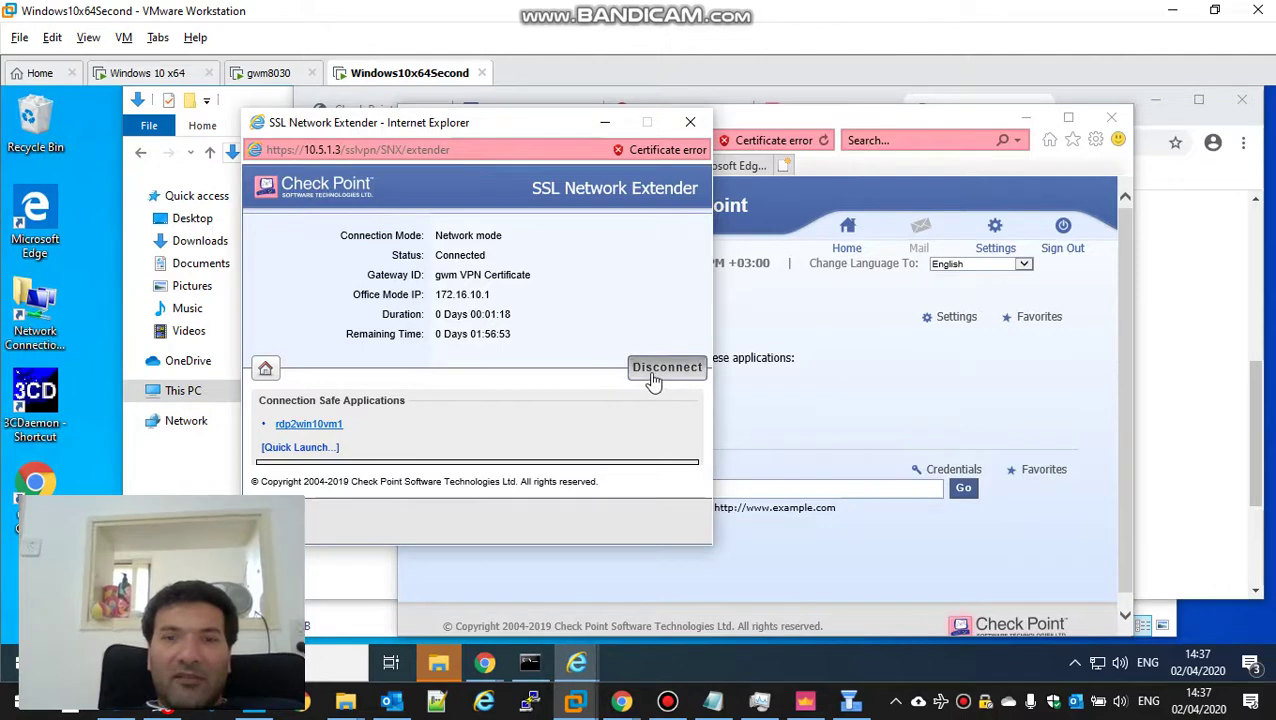
{"action": "left_click", "coordinate": [655, 375]}
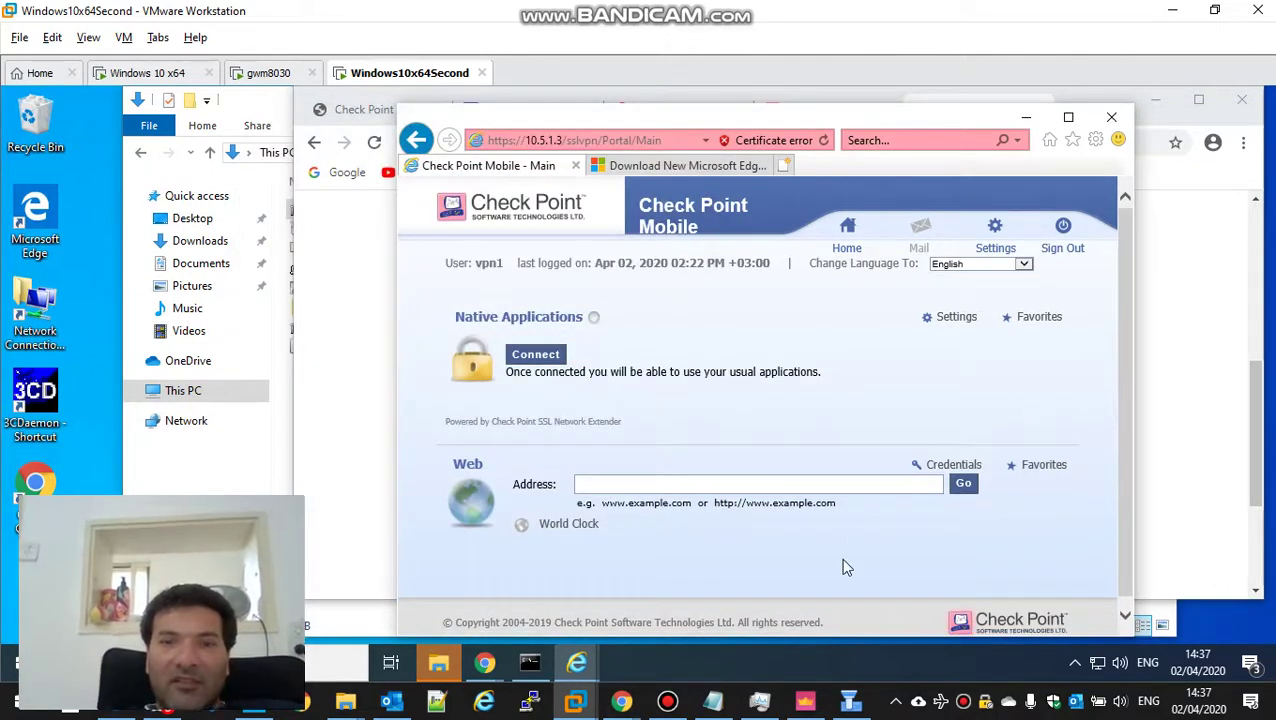
- Refresh the RDP log search in Logs & Monitor, showing two dropped attempts from 10.5.1.51
{"action": "left_click", "coordinate": [805, 701]}
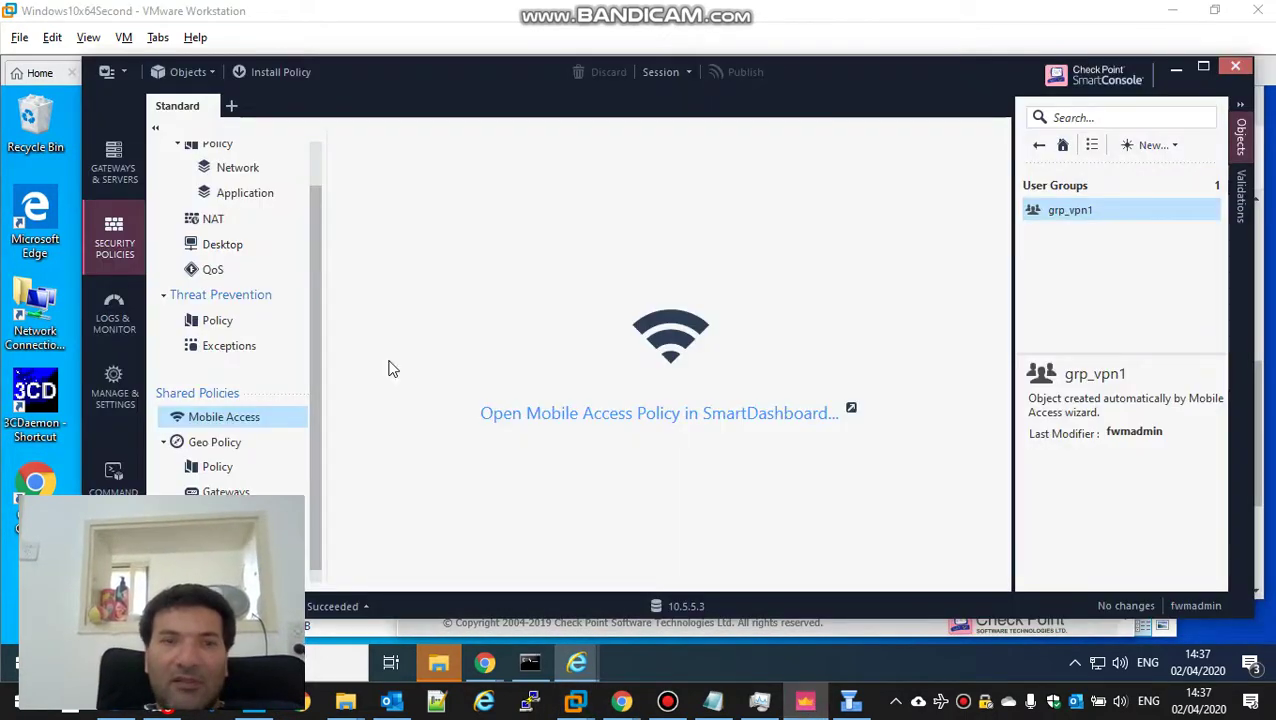
{"action": "left_click", "coordinate": [114, 318]}
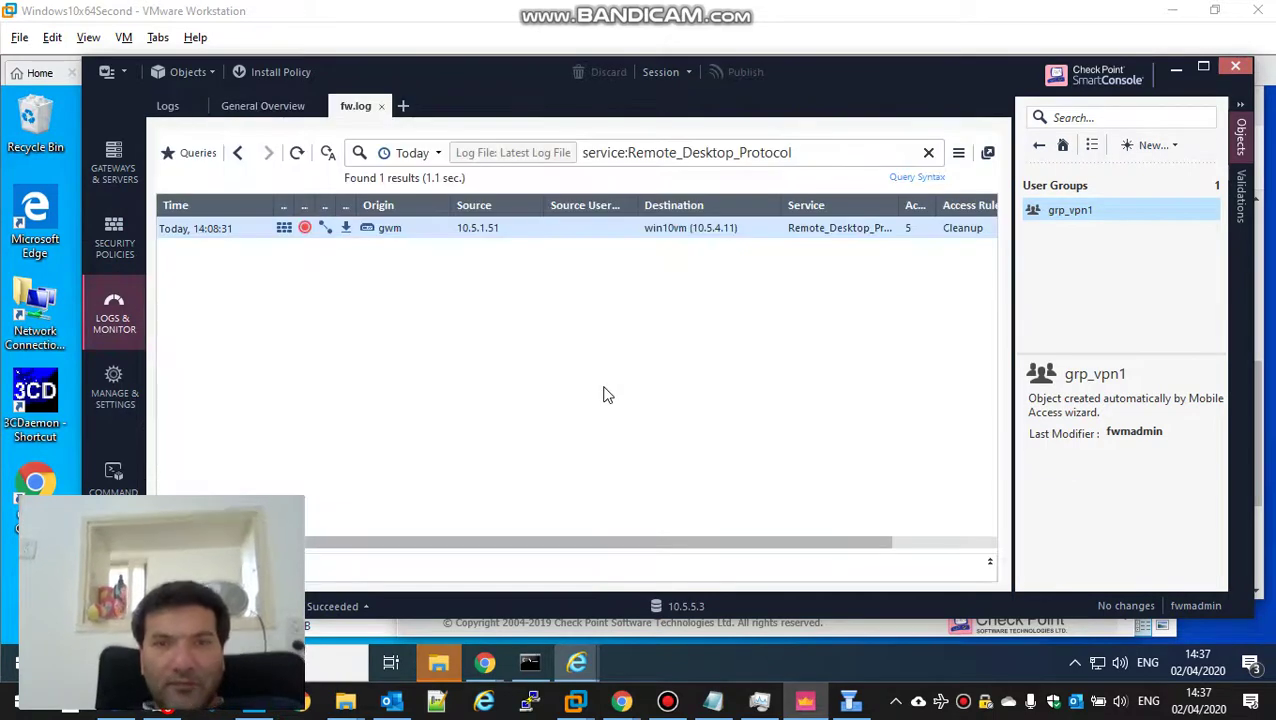
{"action": "left_click", "coordinate": [297, 153]}
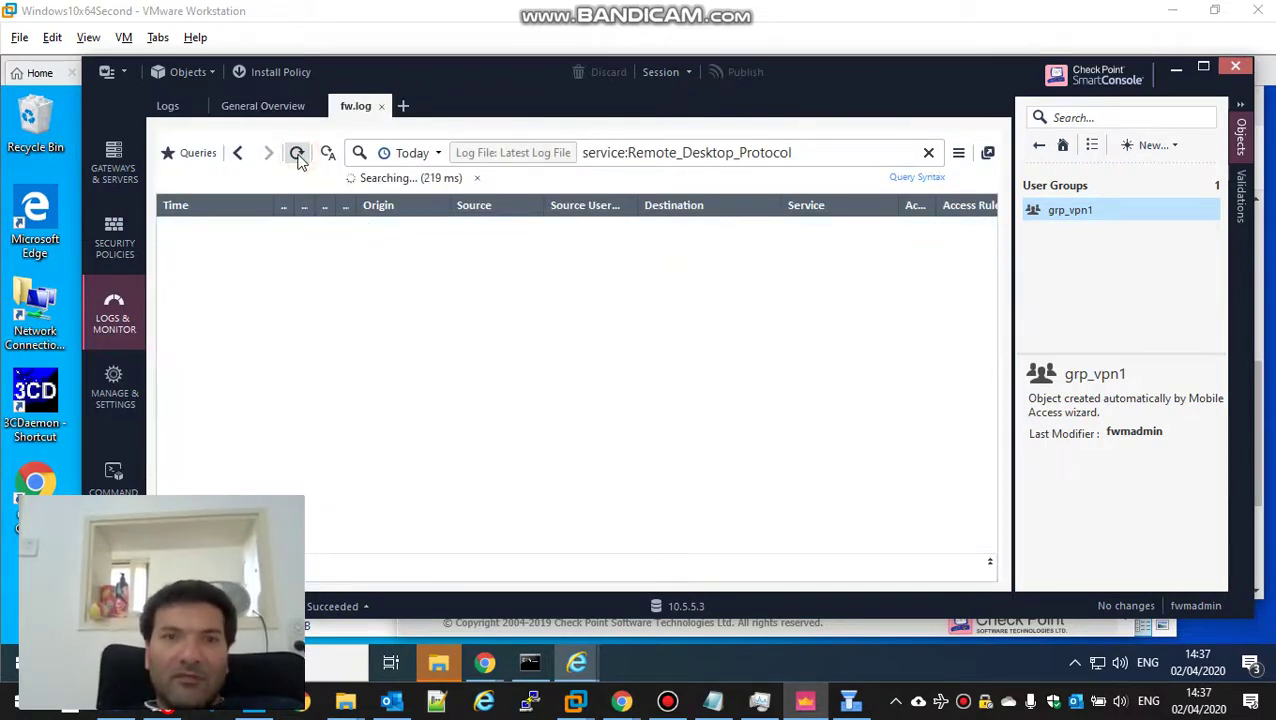
{"action": "left_click", "coordinate": [1242, 105]}
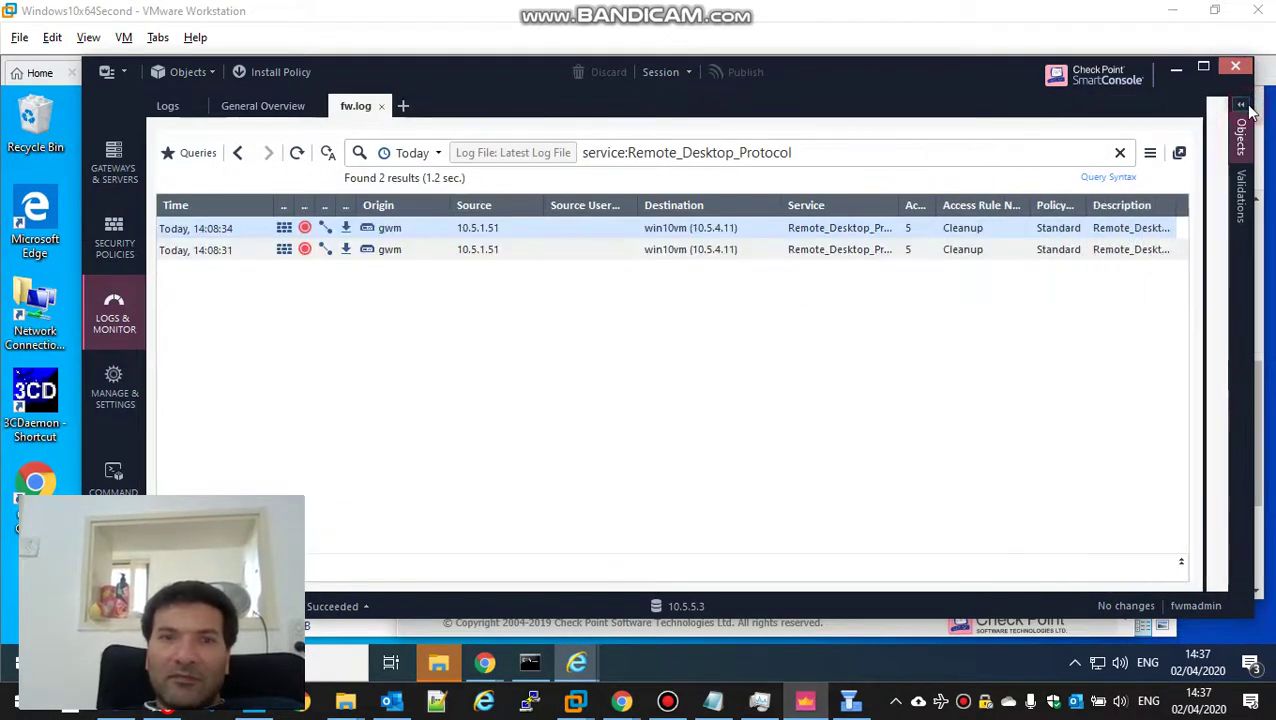
{"action": "left_click", "coordinate": [292, 158]}
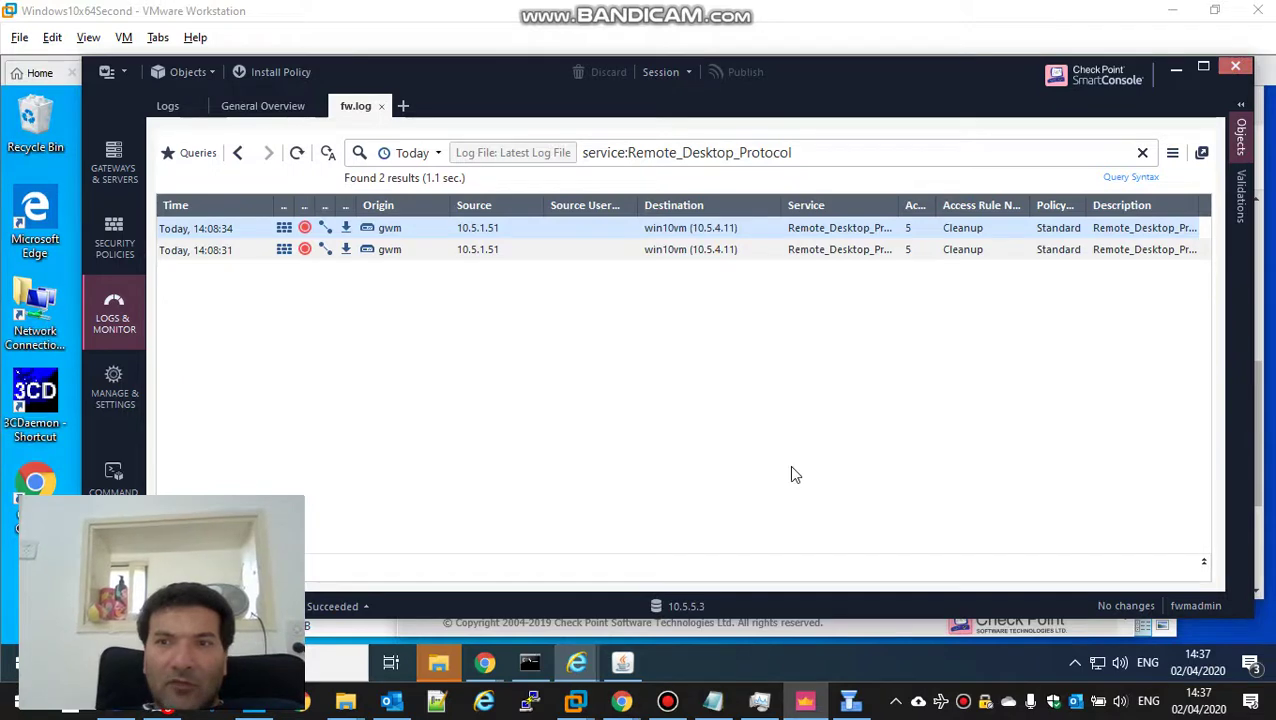
- Clear the RDP service query and rerun the search to list all logs
{"action": "left_click", "coordinate": [873, 151]}
{"action": "left_click_drag", "start_coordinate": [873, 151], "coordinate": [576, 151]}
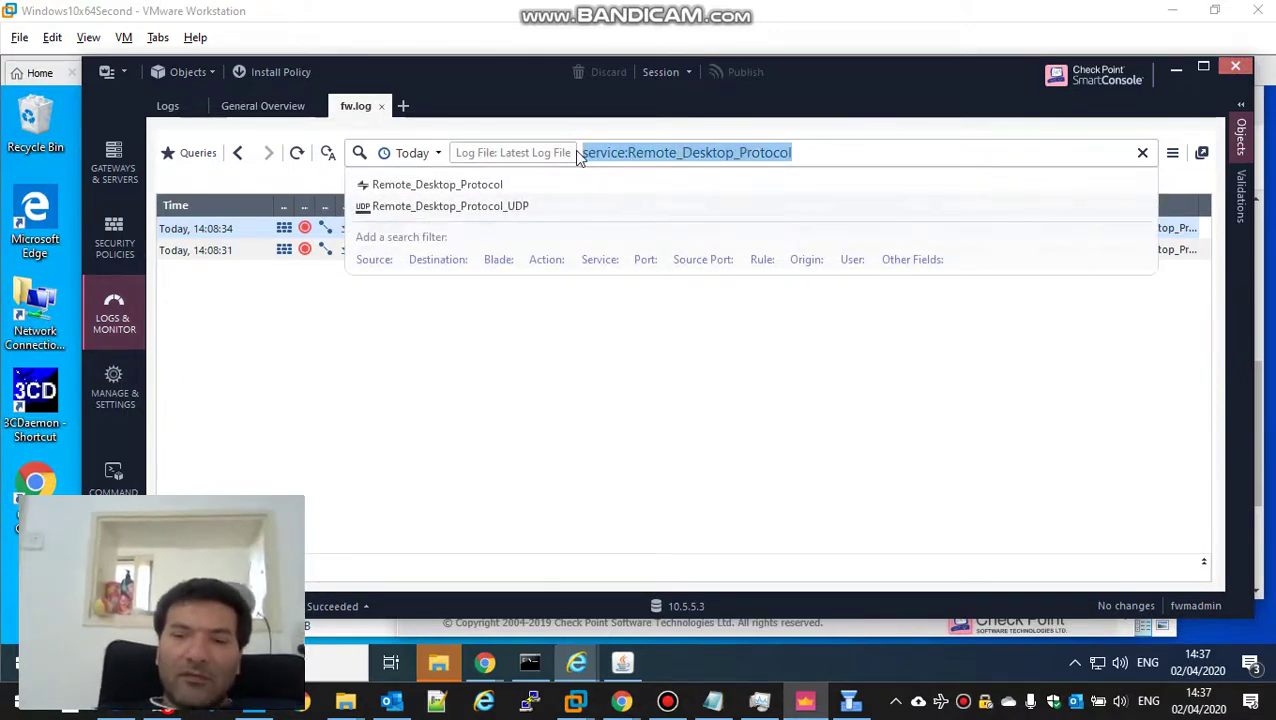
{"action": "key", "text": "BackSpace"}
{"action": "key", "text": "Return"}
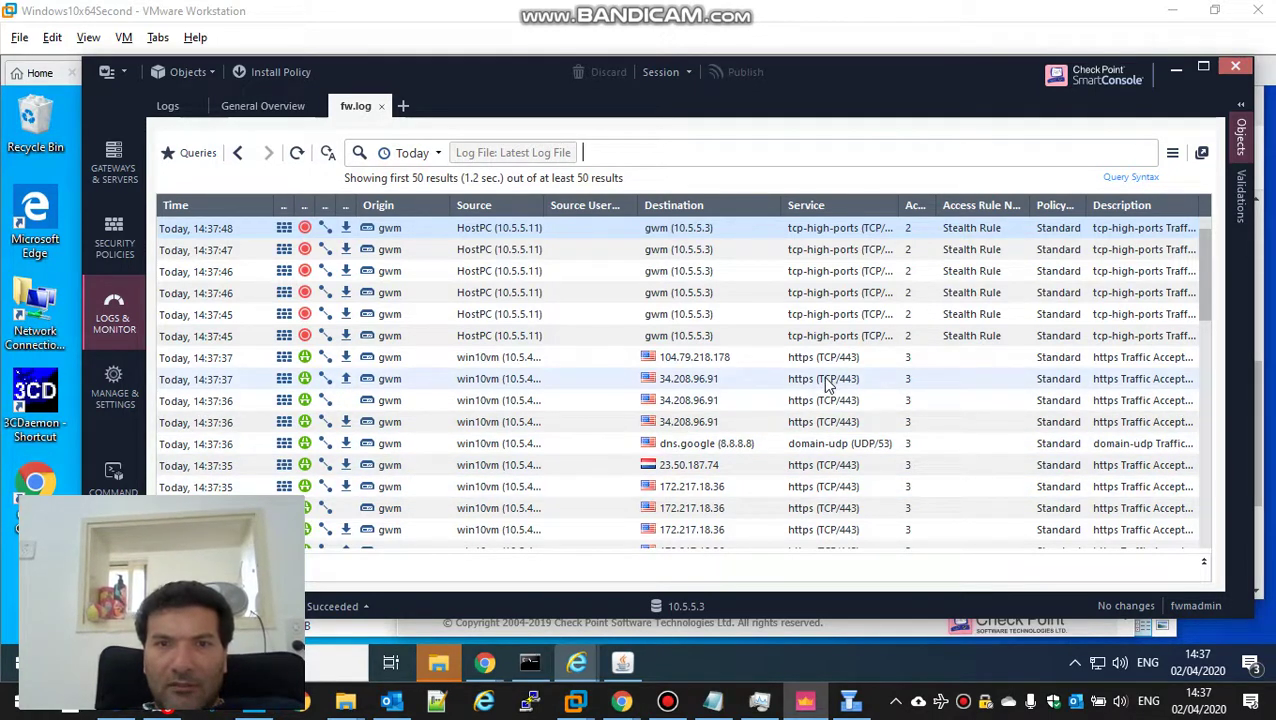
- Search today's fw.log for address 10.5.1.51
{"action": "left_click", "coordinate": [1170, 12]}
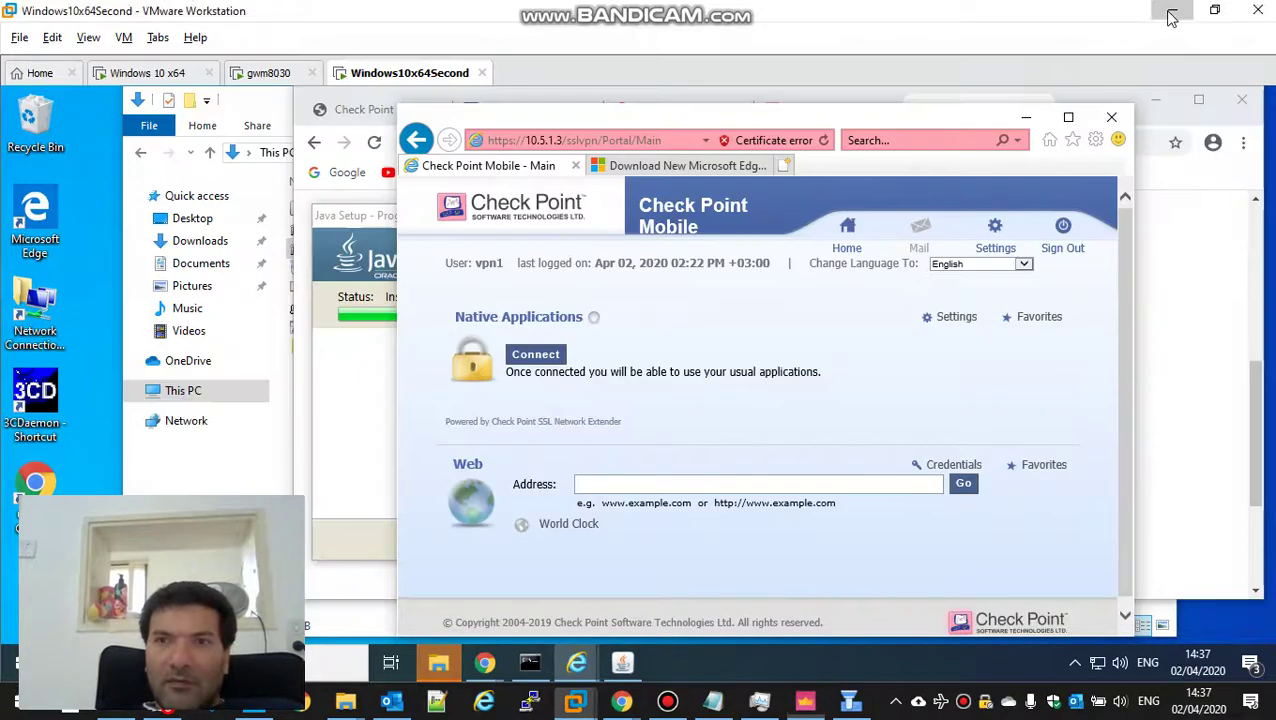
{"action": "left_click", "coordinate": [1170, 15]}
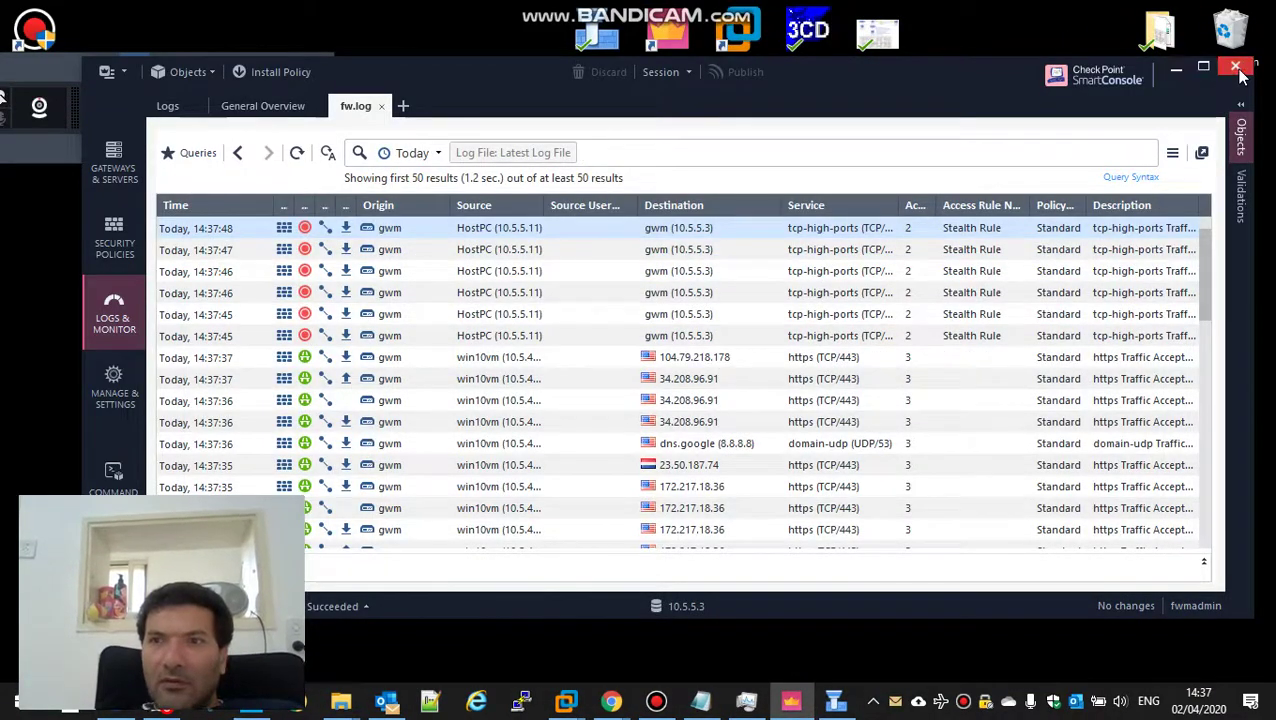
{"action": "left_click", "coordinate": [1177, 71]}
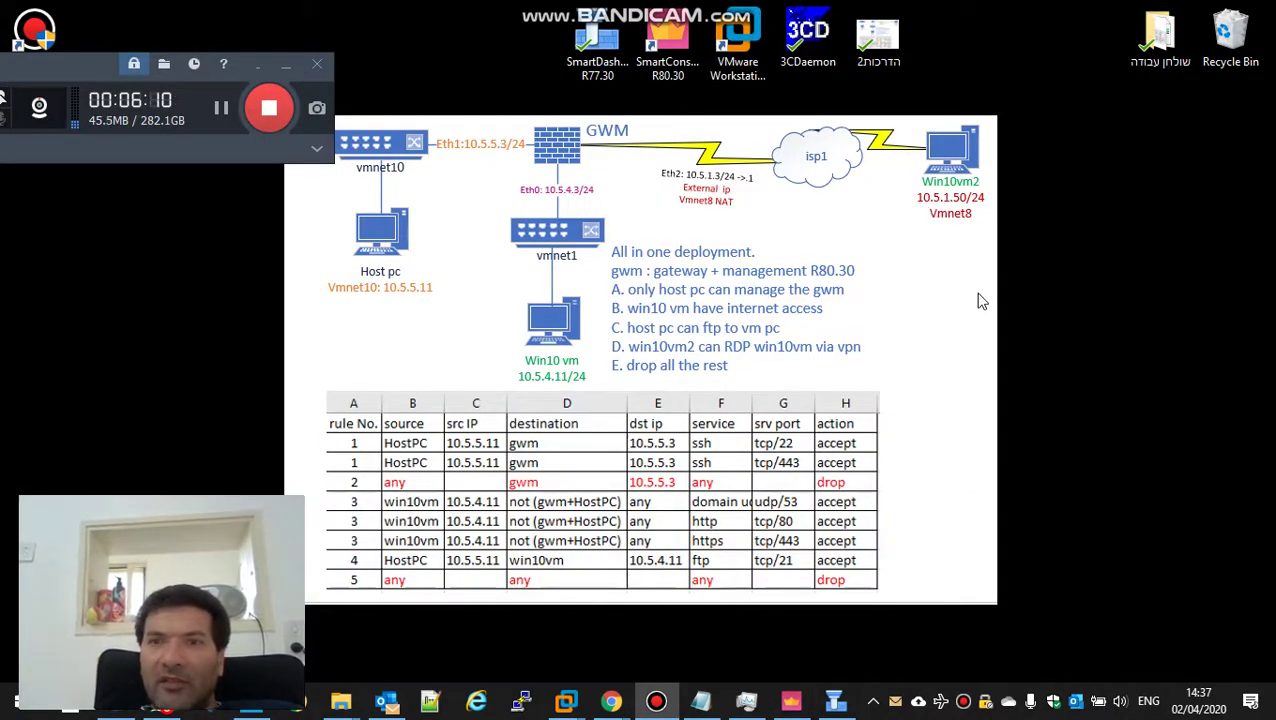
{"action": "key", "text": "alt+Tab"}
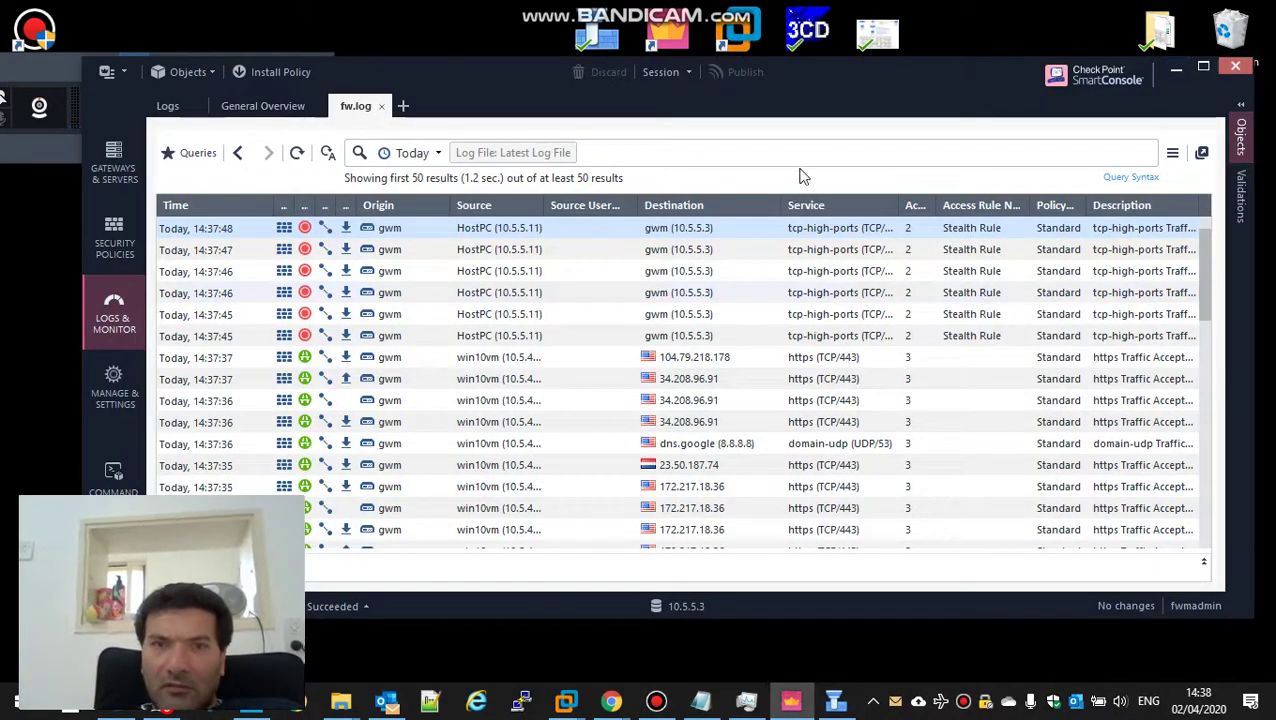
{"action": "left_click", "coordinate": [799, 160]}
{"action": "type", "text": "10.5"}
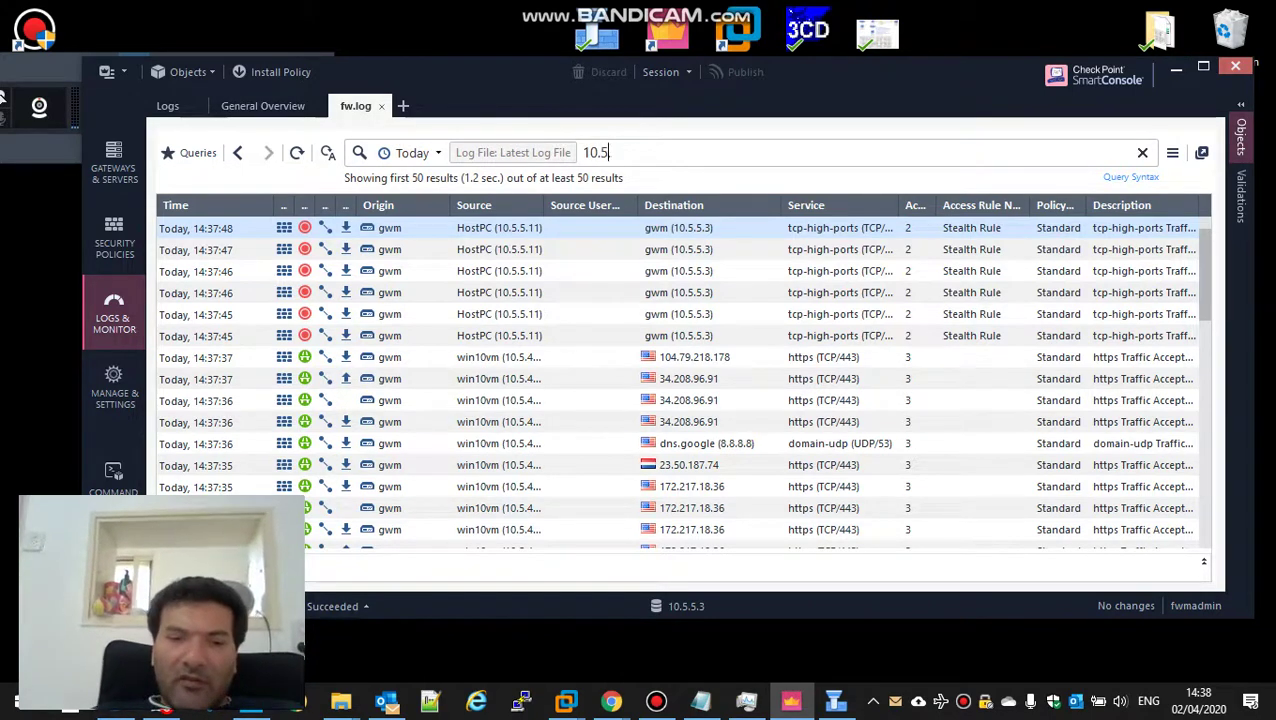
{"action": "type", "text": ".1.51"}
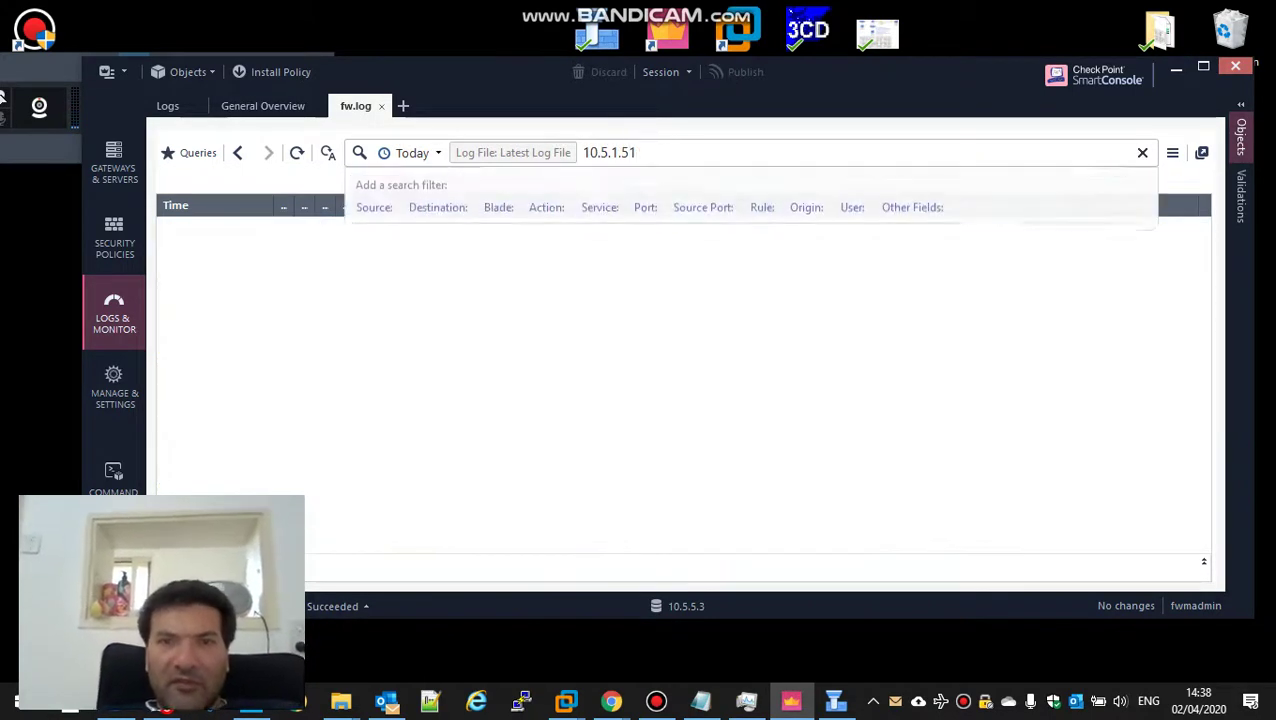
{"action": "key", "text": "Return"}
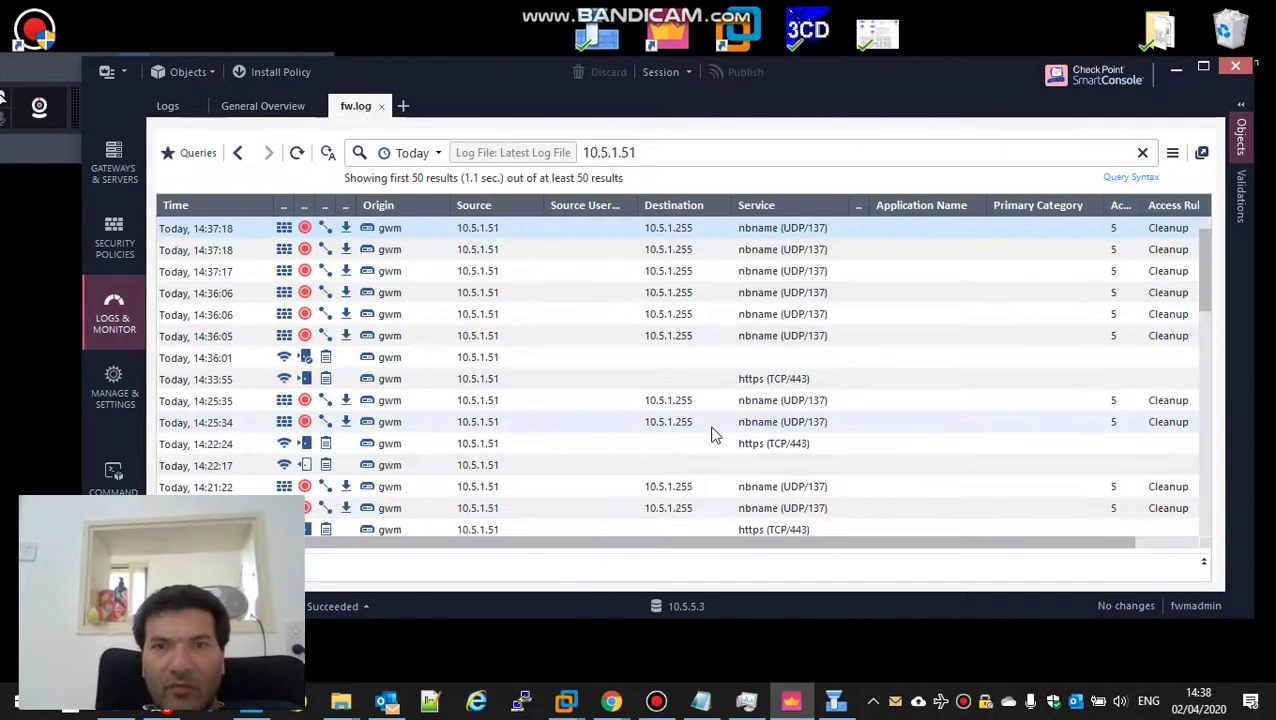
- Exclude nbname traffic using Add to Filter > NOT nbname, leaving 12 results
{"action": "right_click", "coordinate": [790, 271]}
{"action": "mouse_move", "coordinate": [890, 348]}
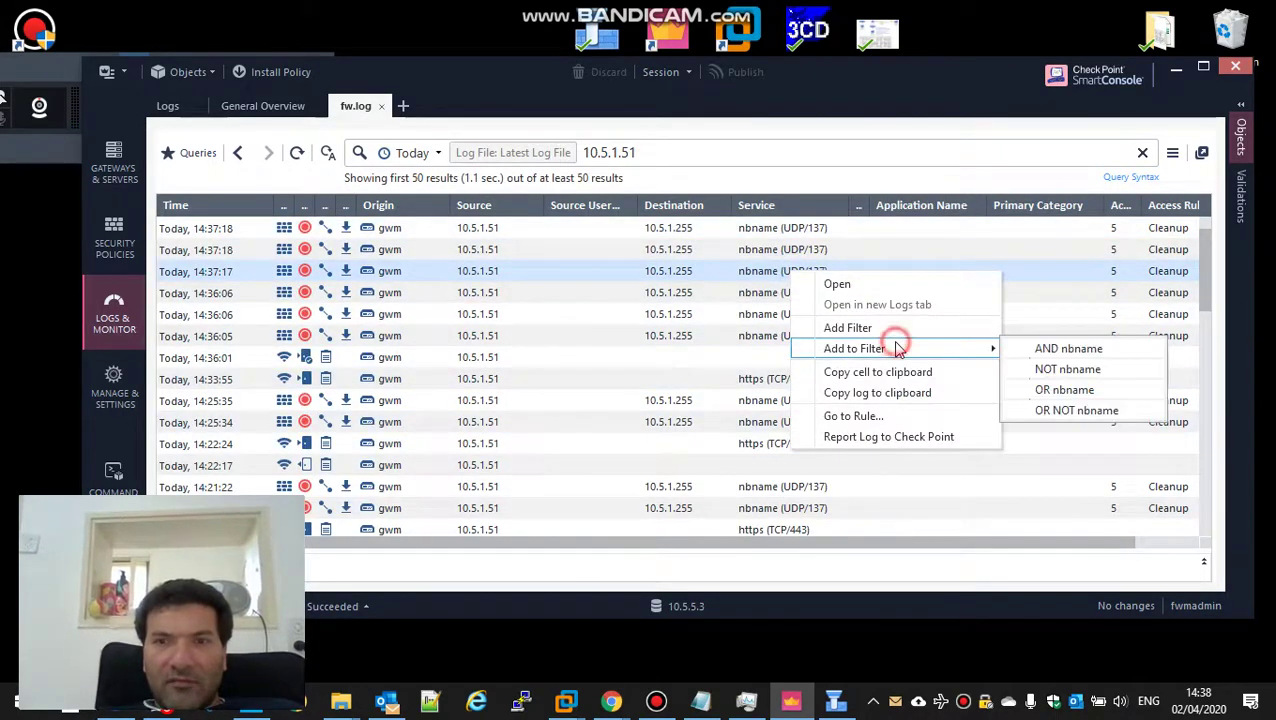
{"action": "left_click", "coordinate": [1024, 372]}
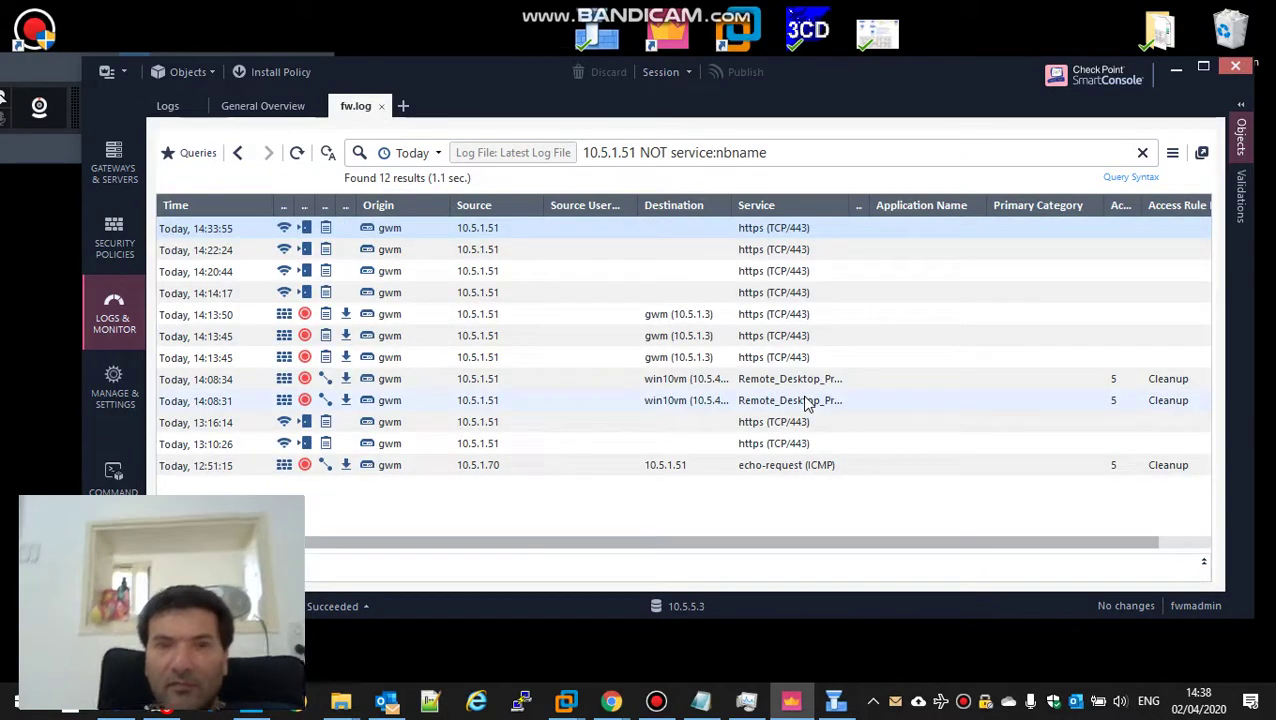
{"action": "left_click", "coordinate": [750, 229]}
{"action": "double_click", "coordinate": [750, 229]}
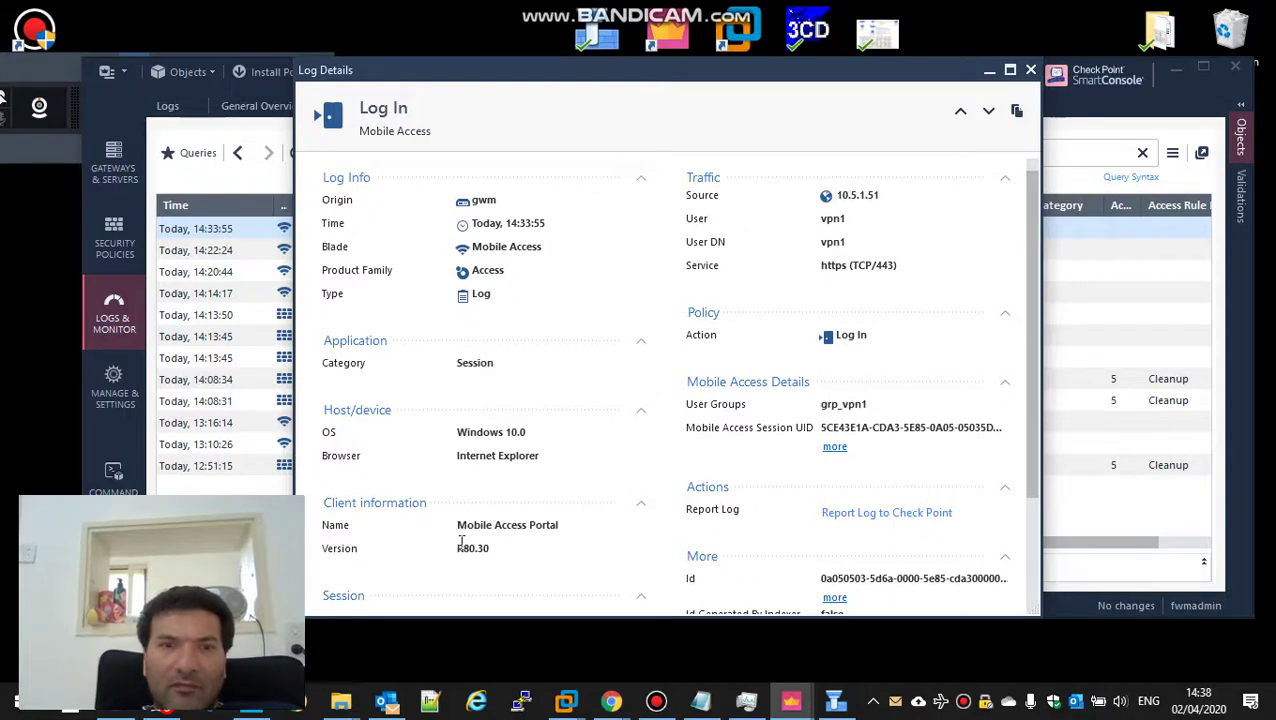
{"action": "left_click", "coordinate": [818, 339]}
{"action": "left_click_drag", "start_coordinate": [1025, 302], "coordinate": [1027, 487]}
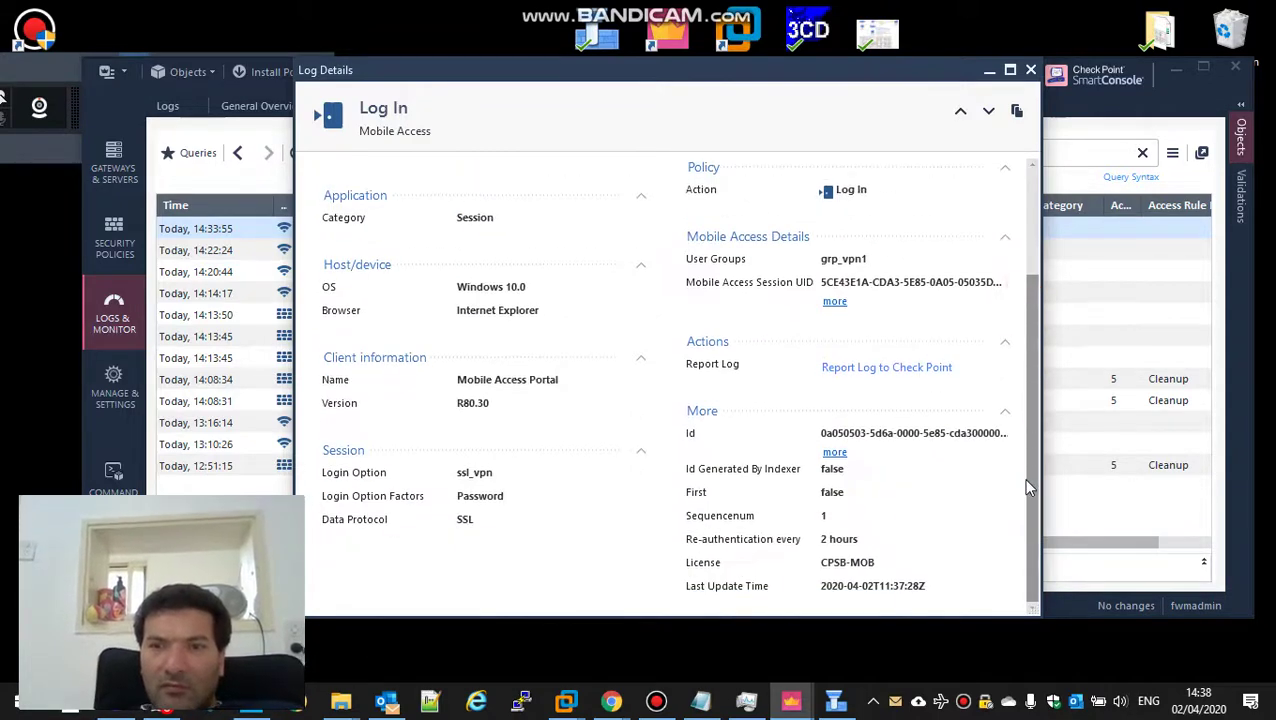
{"action": "scroll", "coordinate": [1010, 420], "scroll_direction": "up", "scroll_amount": 3}
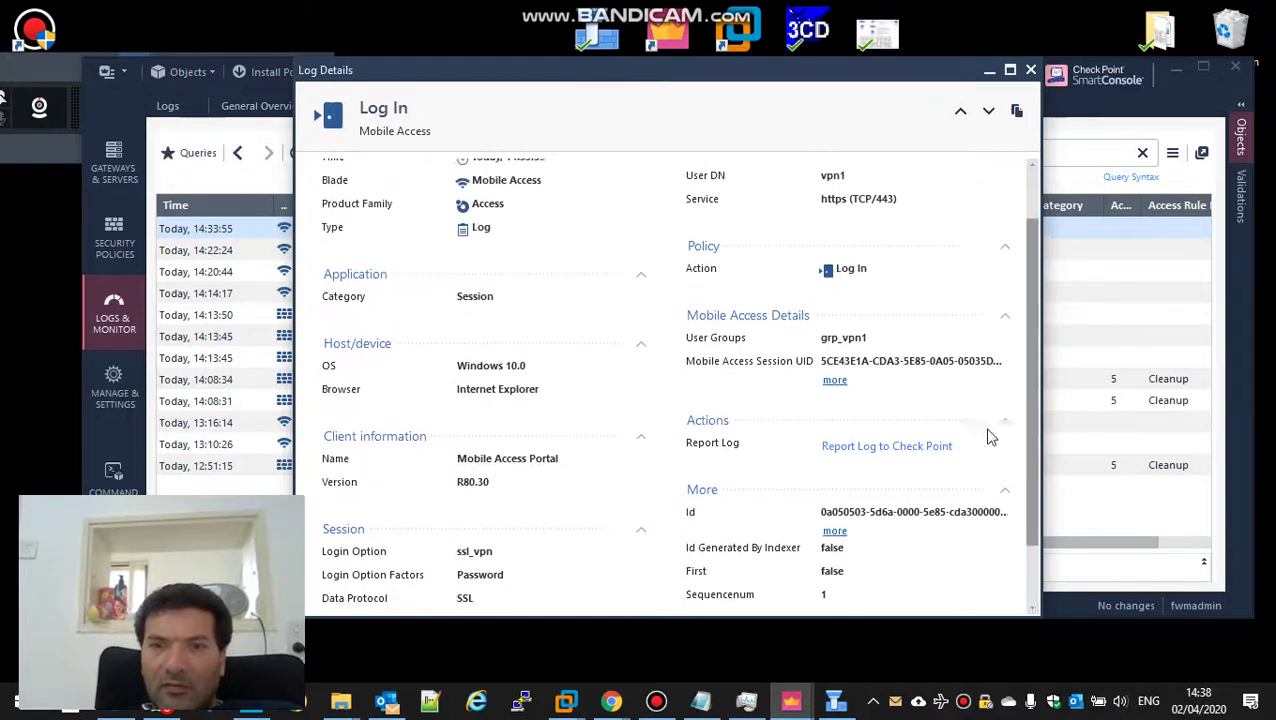
{"action": "scroll", "coordinate": [988, 436], "scroll_direction": "down", "scroll_amount": 3}
{"action": "left_click", "coordinate": [834, 562]}
{"action": "double_click", "coordinate": [834, 562]}
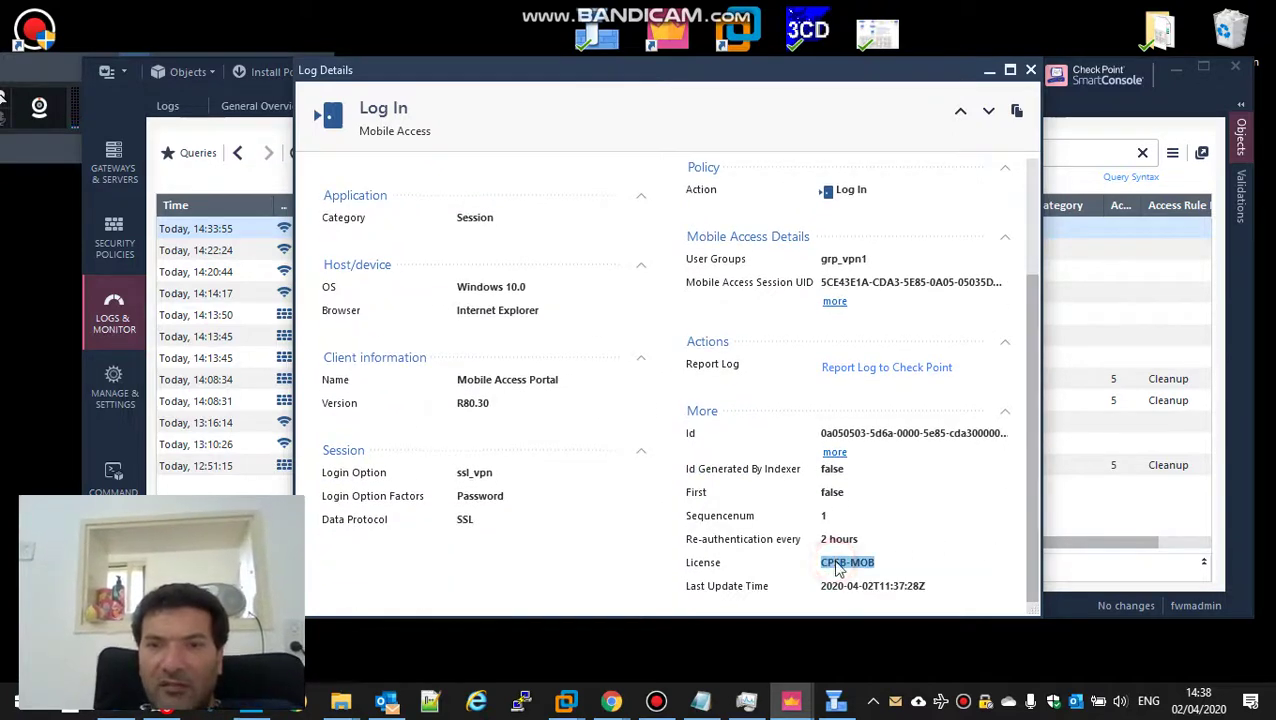
{"action": "left_click", "coordinate": [1033, 70]}
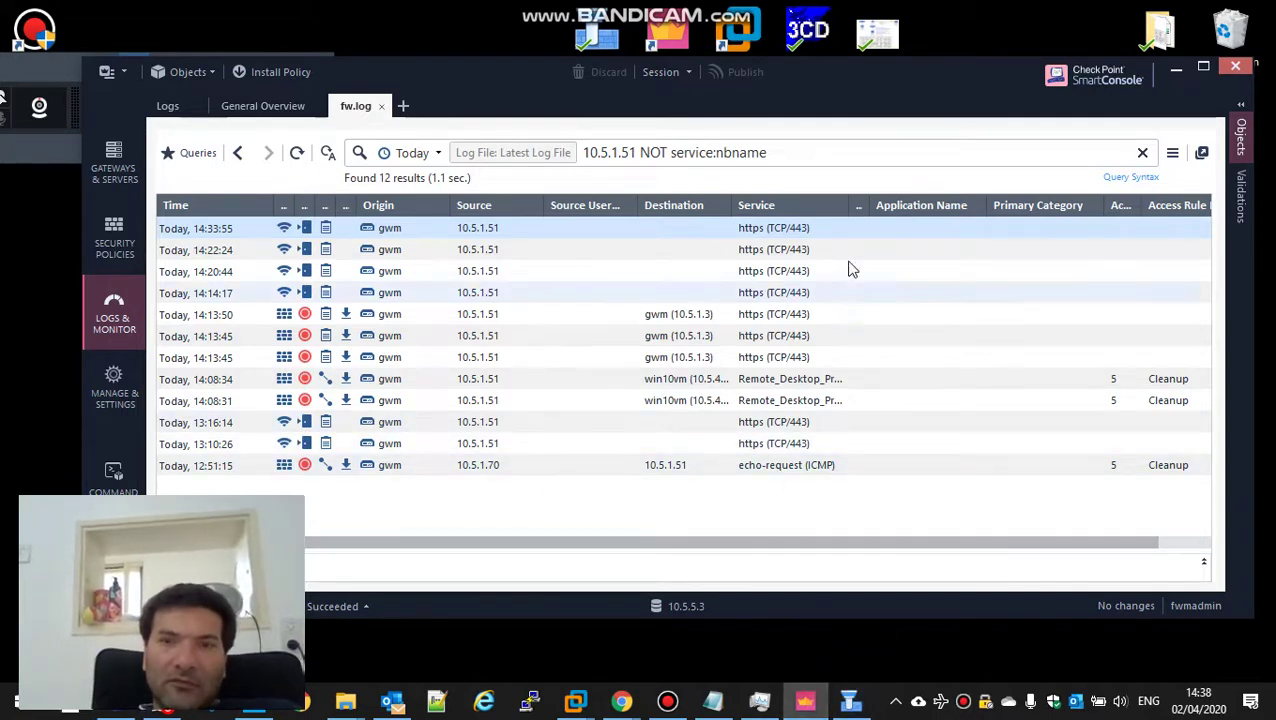
- Clear the existing log query, including a malformed blade filter attempt
{"action": "left_click_drag", "start_coordinate": [815, 152], "coordinate": [588, 145]}
{"action": "key", "text": "BackSpace"}
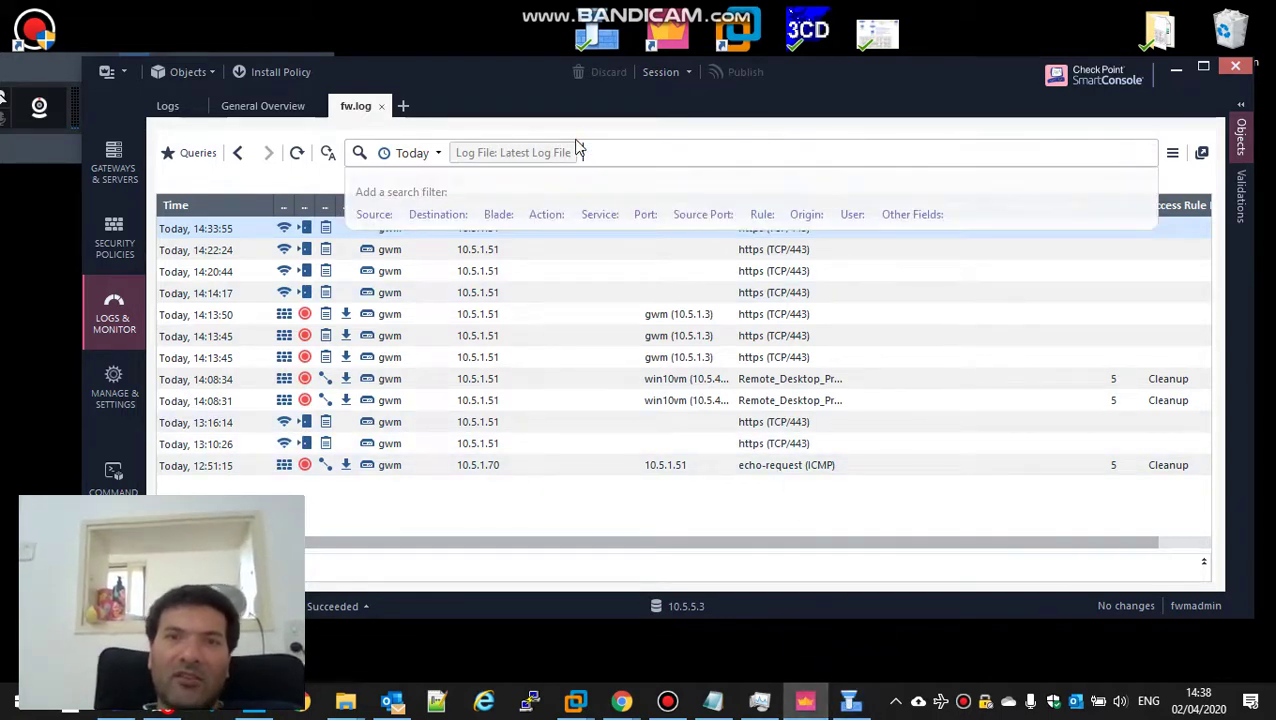
{"action": "key", "text": "Return"}
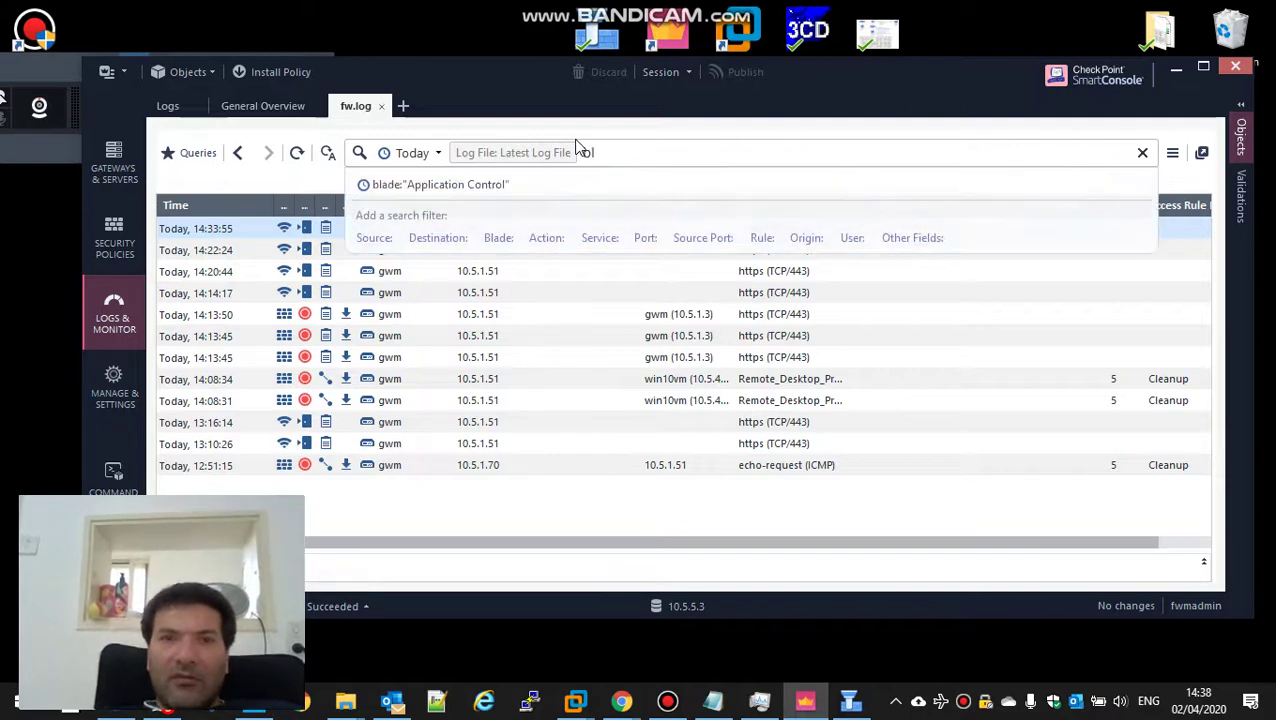
{"action": "type", "text": "bl"}
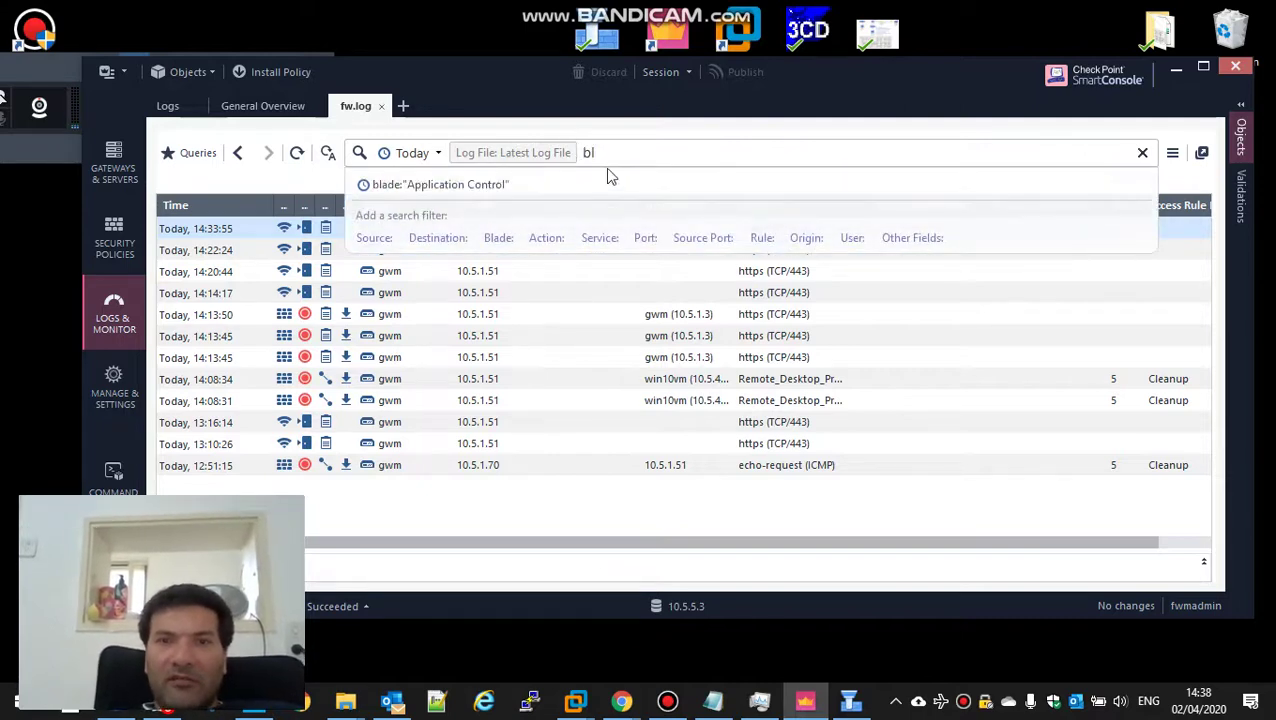
{"action": "left_click", "coordinate": [503, 243]}
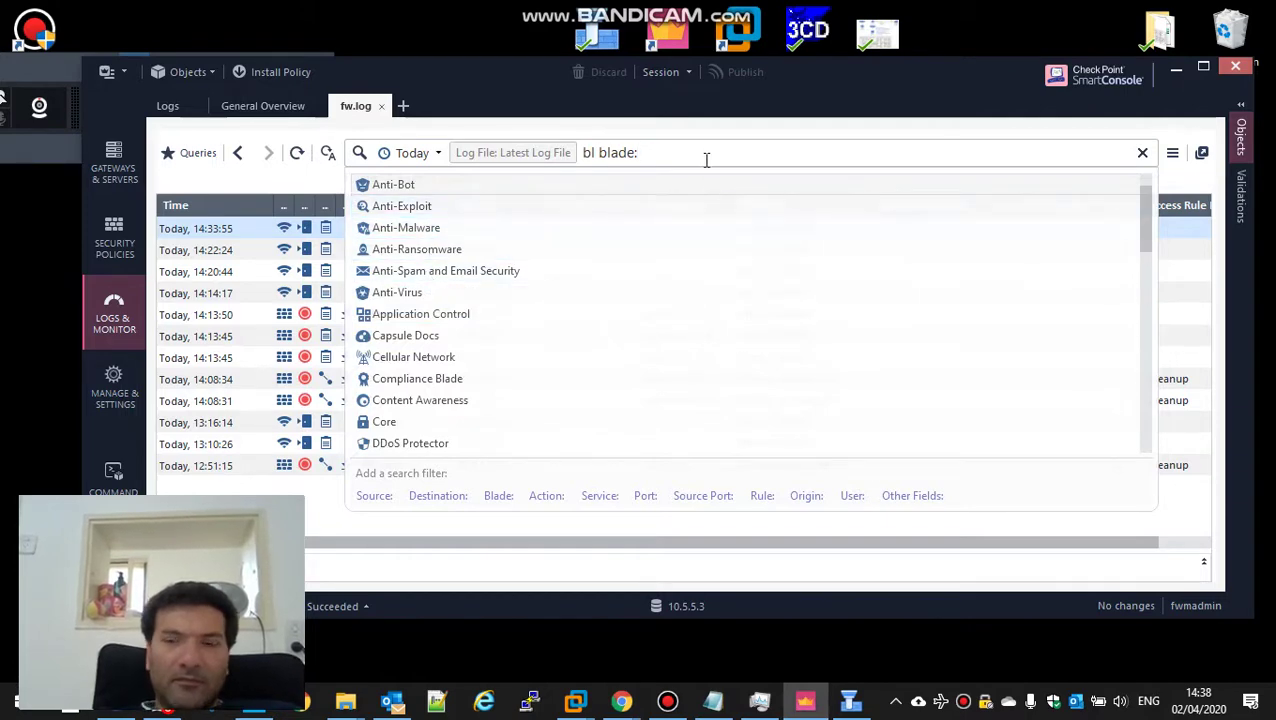
{"action": "left_click_drag", "start_coordinate": [706, 160], "coordinate": [563, 160]}
{"action": "key", "text": "BackSpace"}
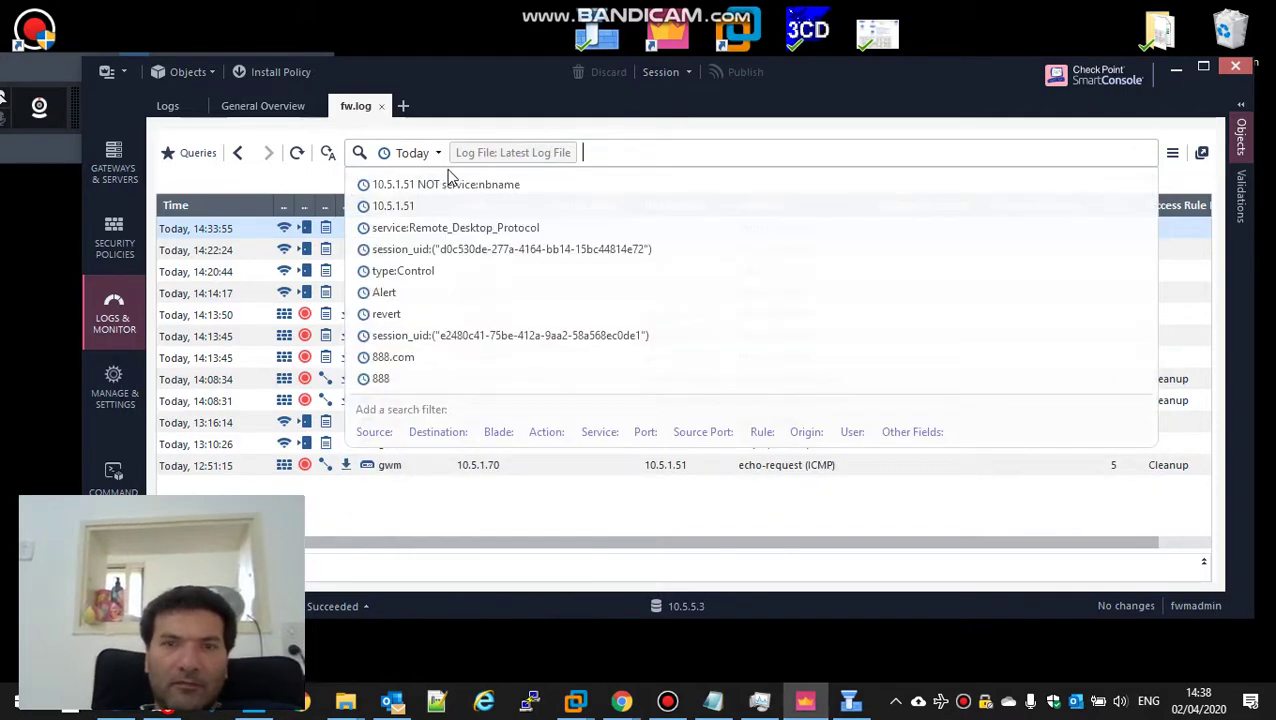
- Filter logs to blade:"Mobile Access", widen Client Name, and open the 14:33:55 Log In details
{"action": "left_click", "coordinate": [498, 434]}
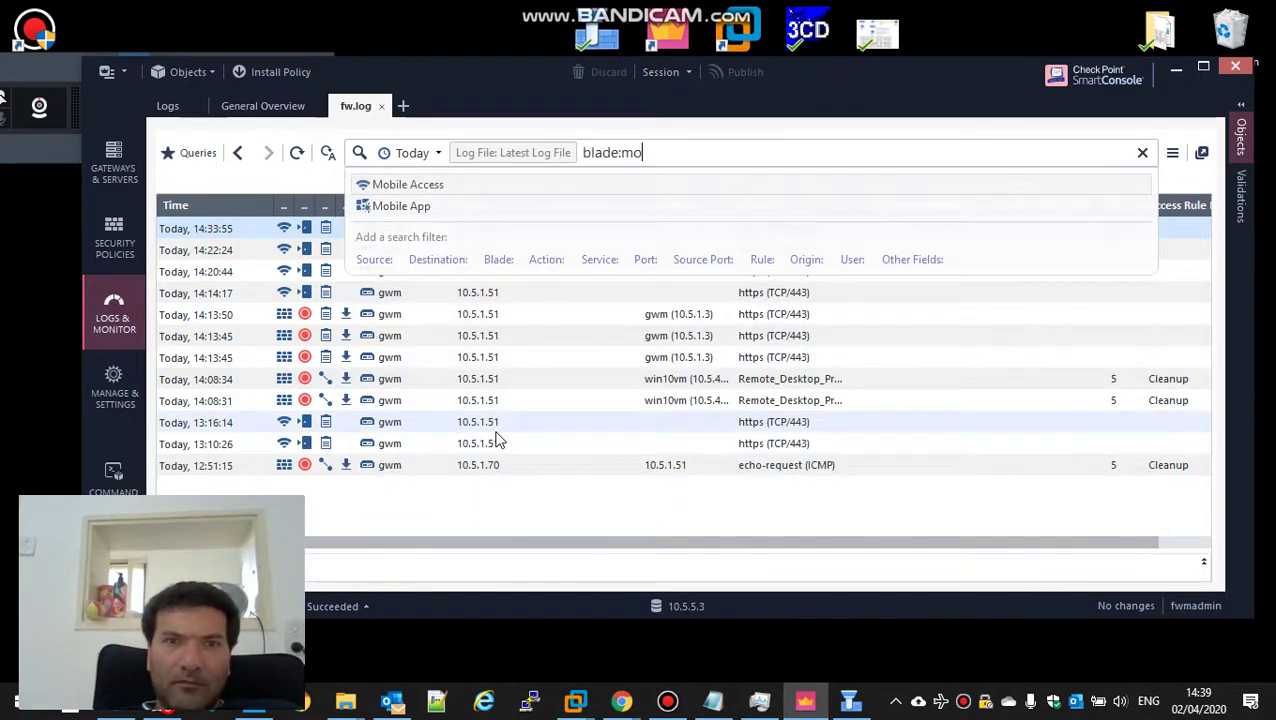
{"action": "key", "text": "Down"}
{"action": "key", "text": "Return"}
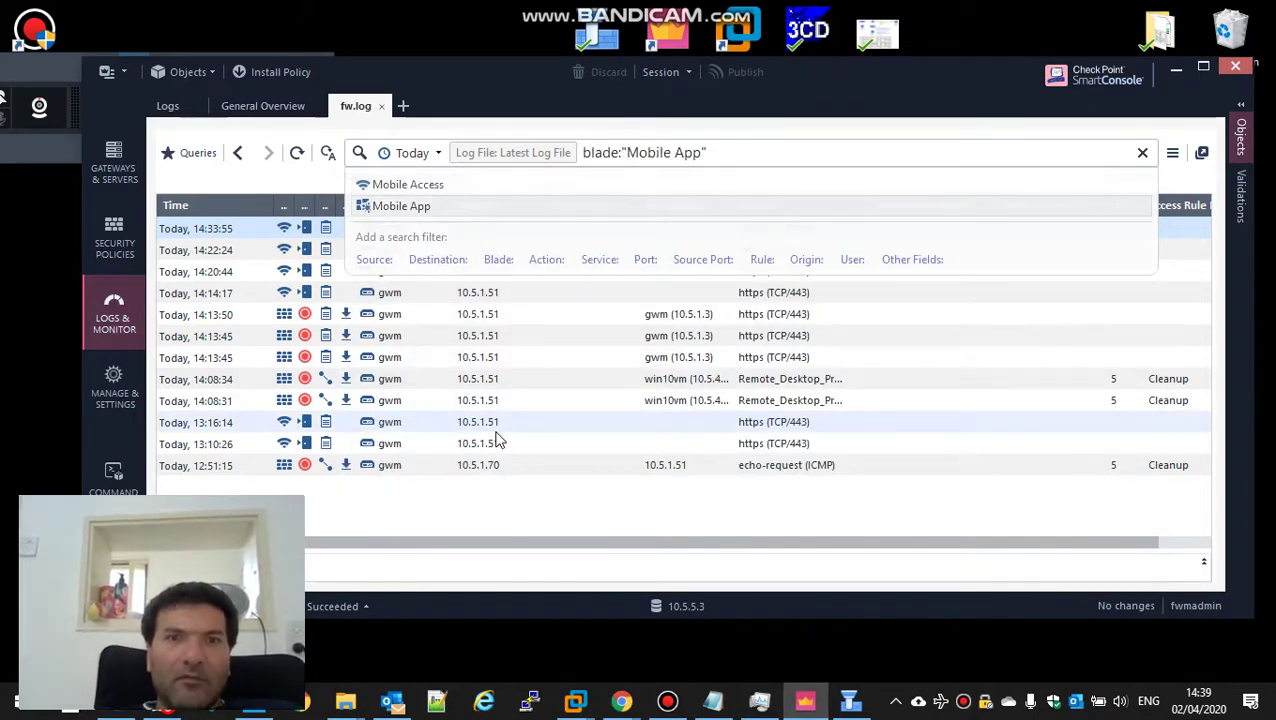
{"action": "key", "text": "Up"}
{"action": "key", "text": "Return"}
{"action": "key", "text": "Return"}
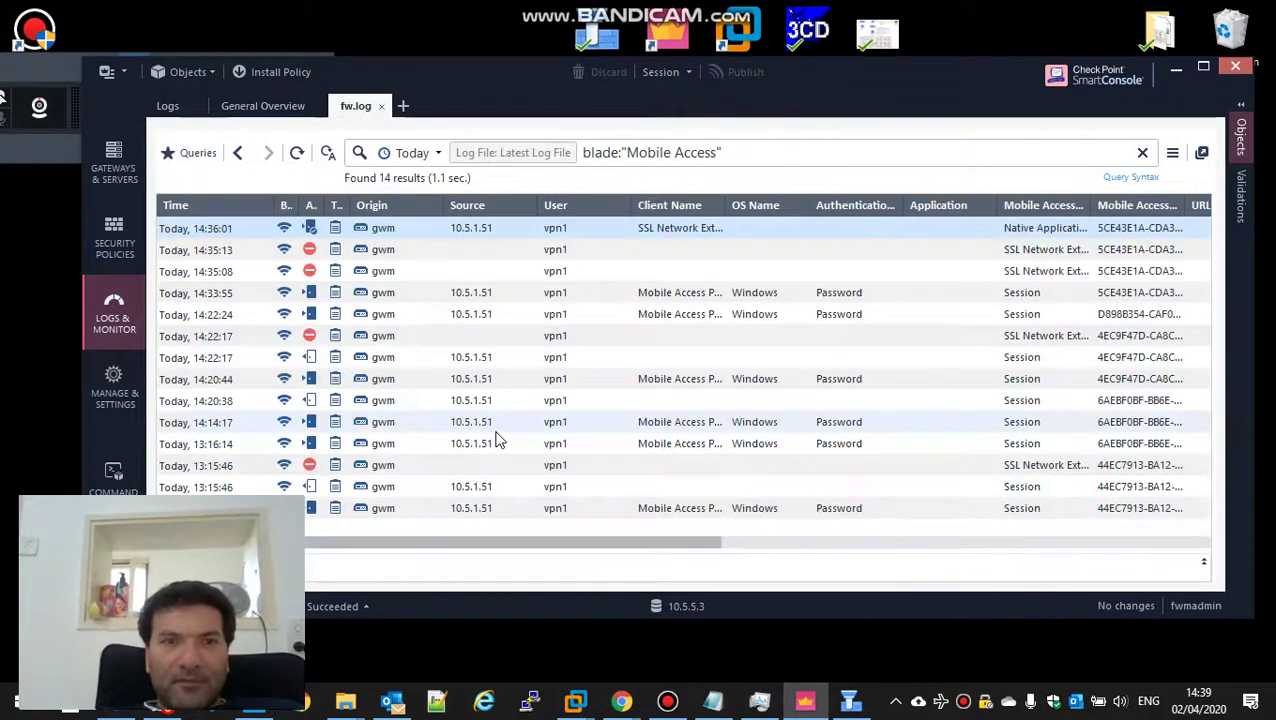
{"action": "double_click", "coordinate": [731, 205]}
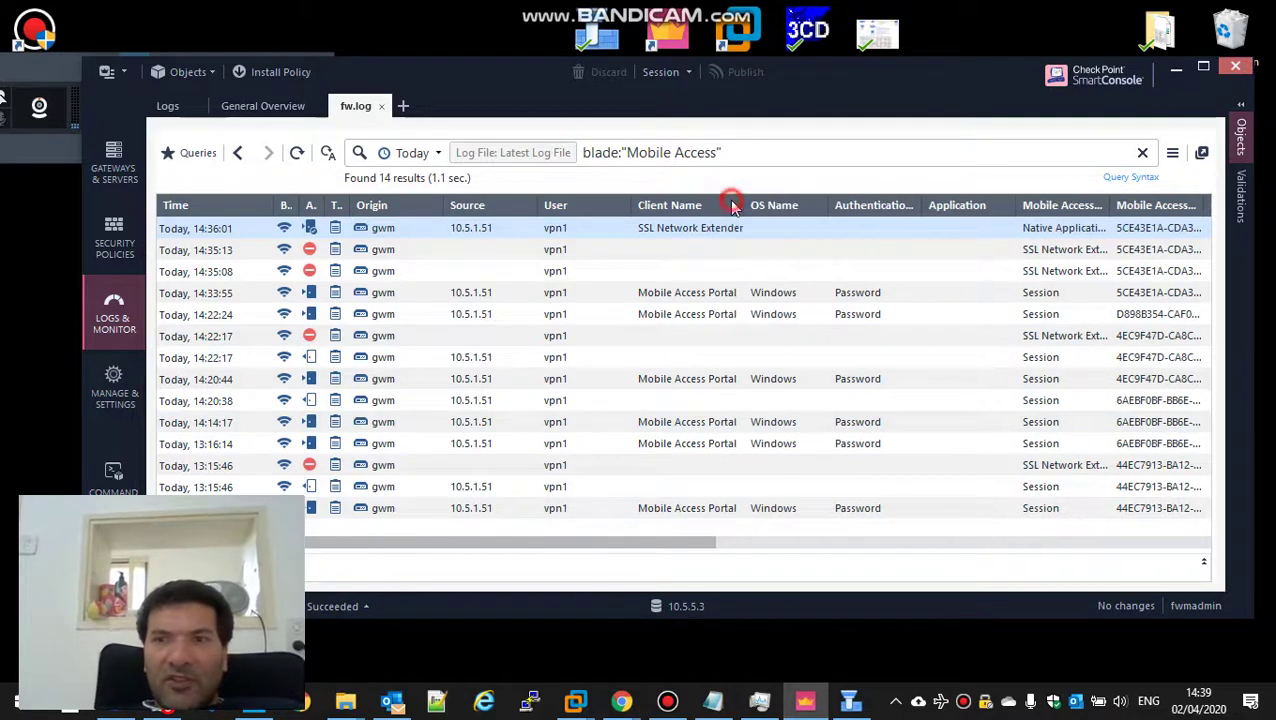
{"action": "double_click", "coordinate": [458, 293]}
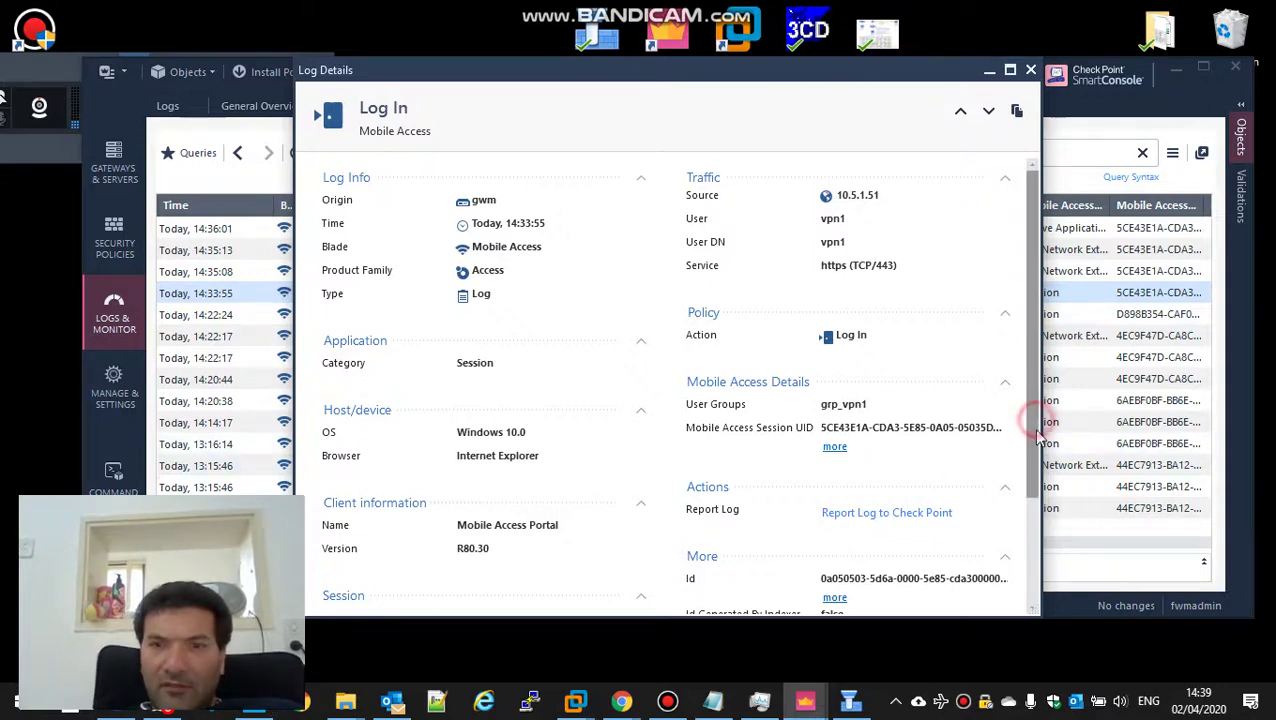
- Step up to the 14:35:13 Reject and 14:36:01 Authorize records and expand the description
{"action": "left_click_drag", "start_coordinate": [1036, 424], "coordinate": [1014, 364]}
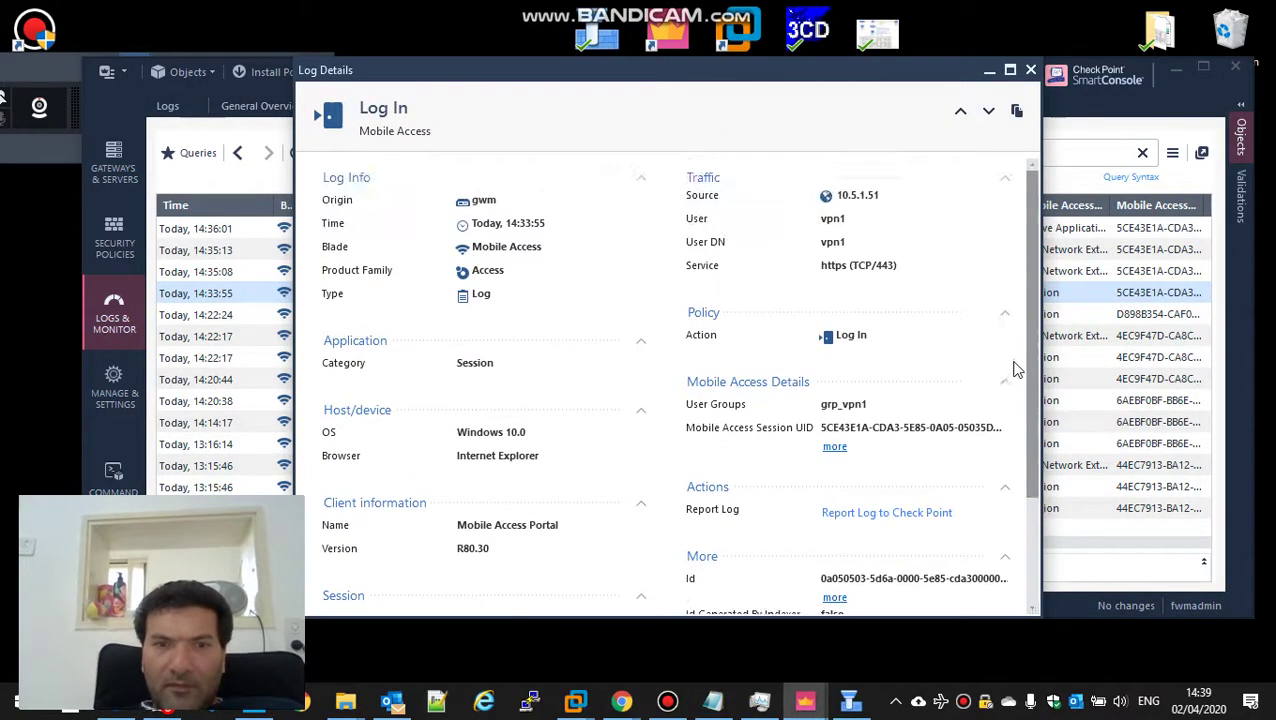
{"action": "left_click", "coordinate": [961, 111]}
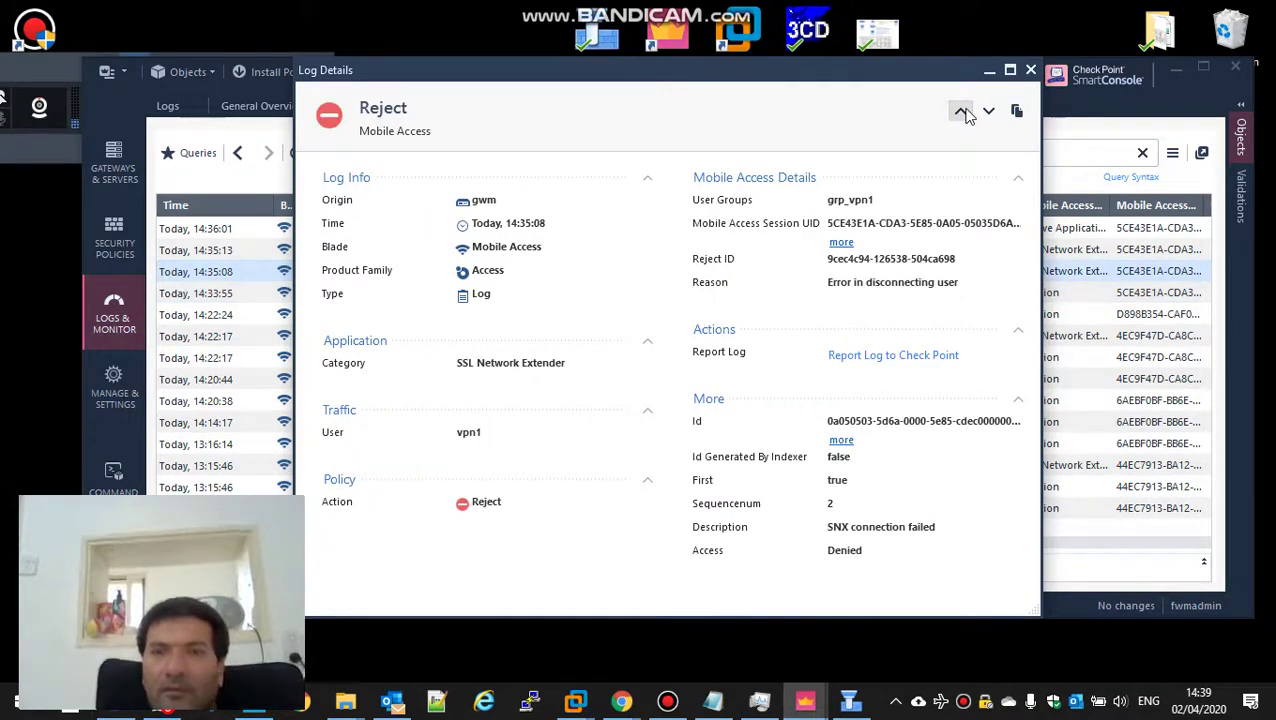
{"action": "left_click", "coordinate": [963, 111]}
{"action": "left_click", "coordinate": [961, 111]}
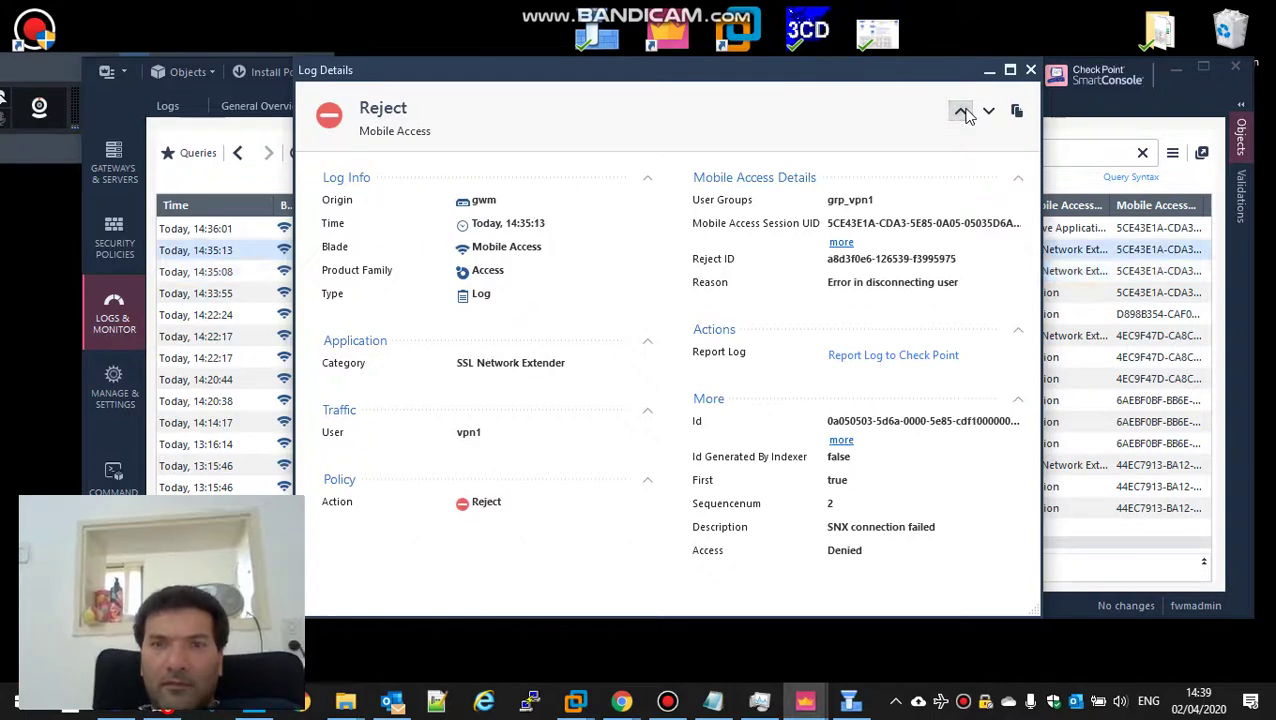
{"action": "left_click", "coordinate": [962, 111]}
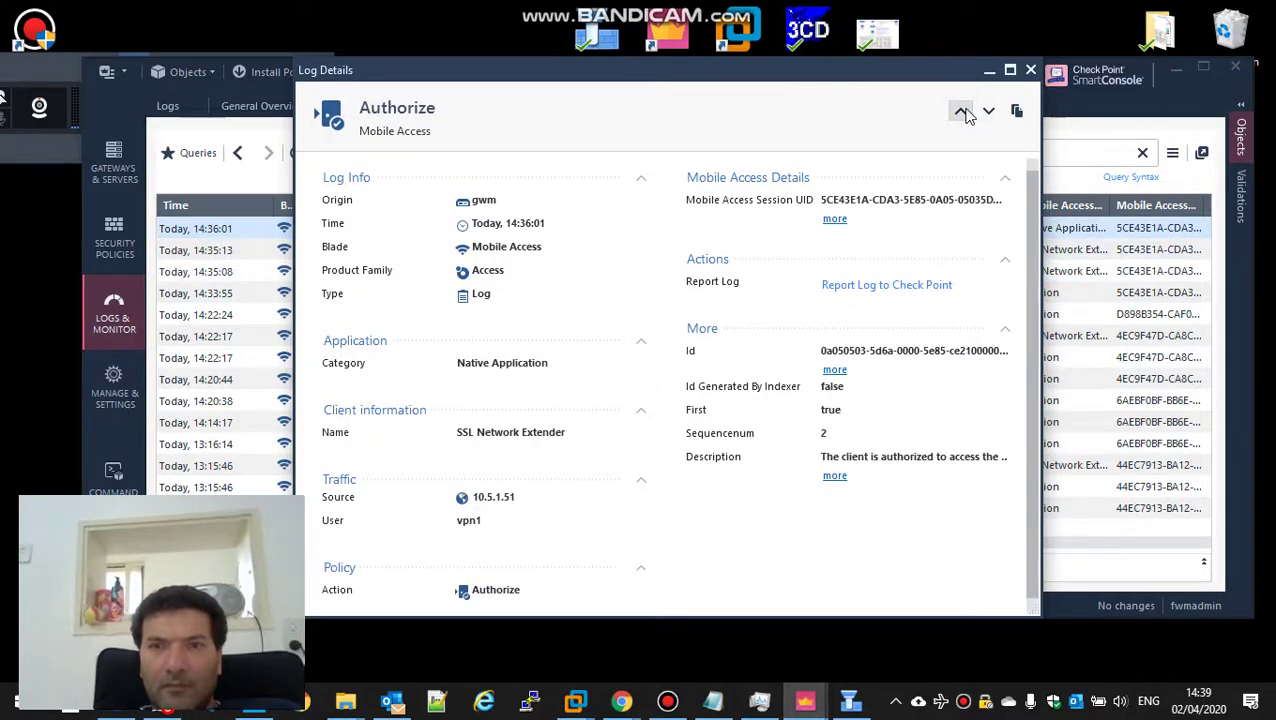
{"action": "left_click", "coordinate": [834, 476]}
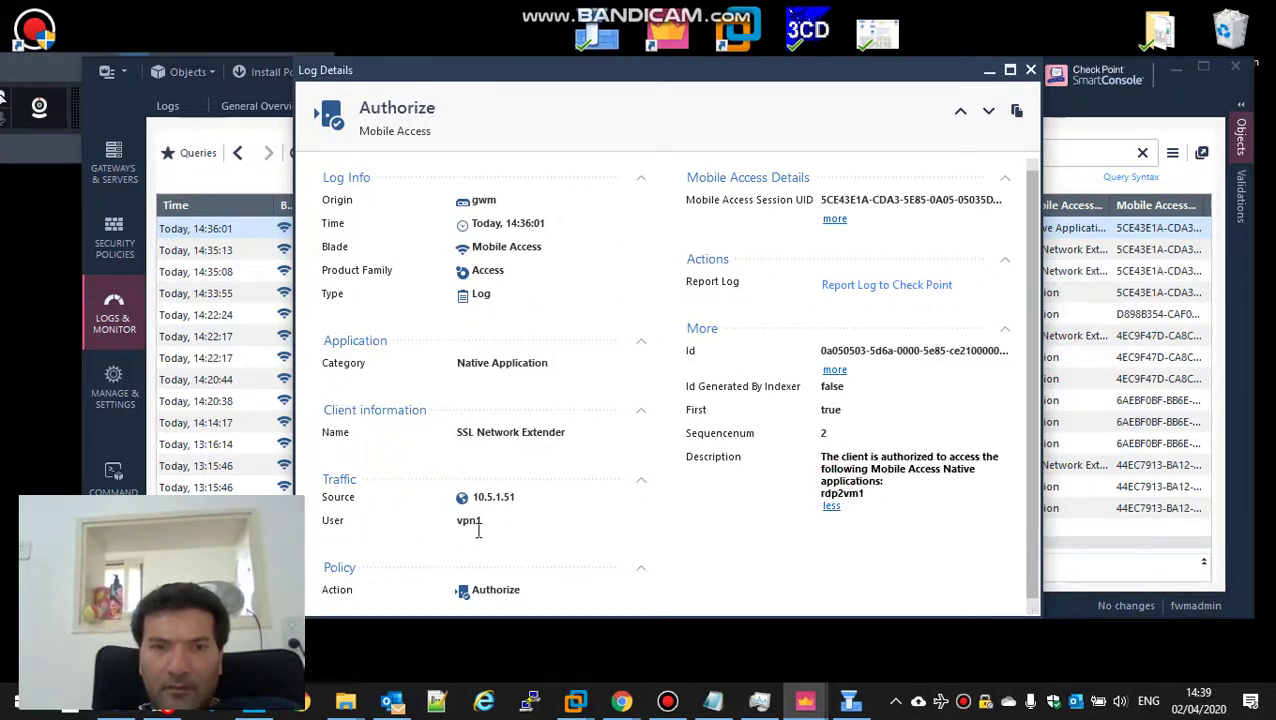
- Reopen the 14:36:01 Authorize entry, review its full rdp2vm1 description, and close Log Details
{"action": "left_click", "coordinate": [458, 594]}
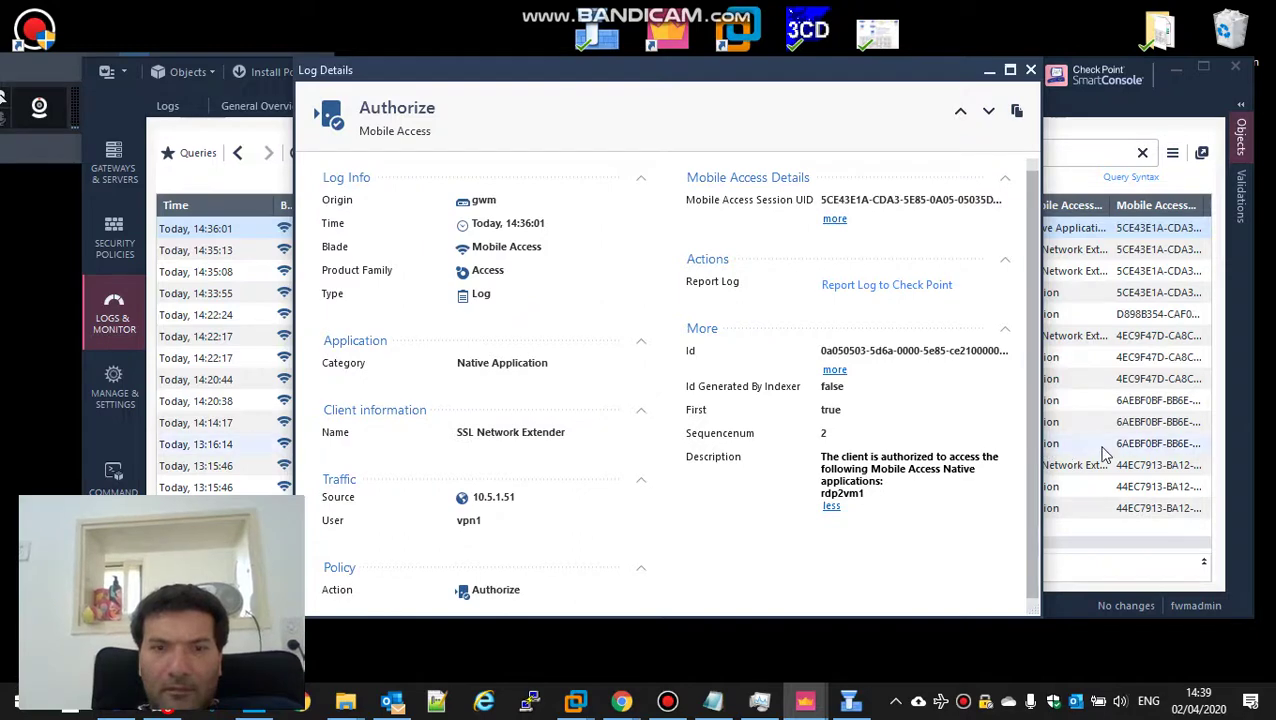
{"action": "left_click_drag", "start_coordinate": [1031, 381], "coordinate": [1020, 290]}
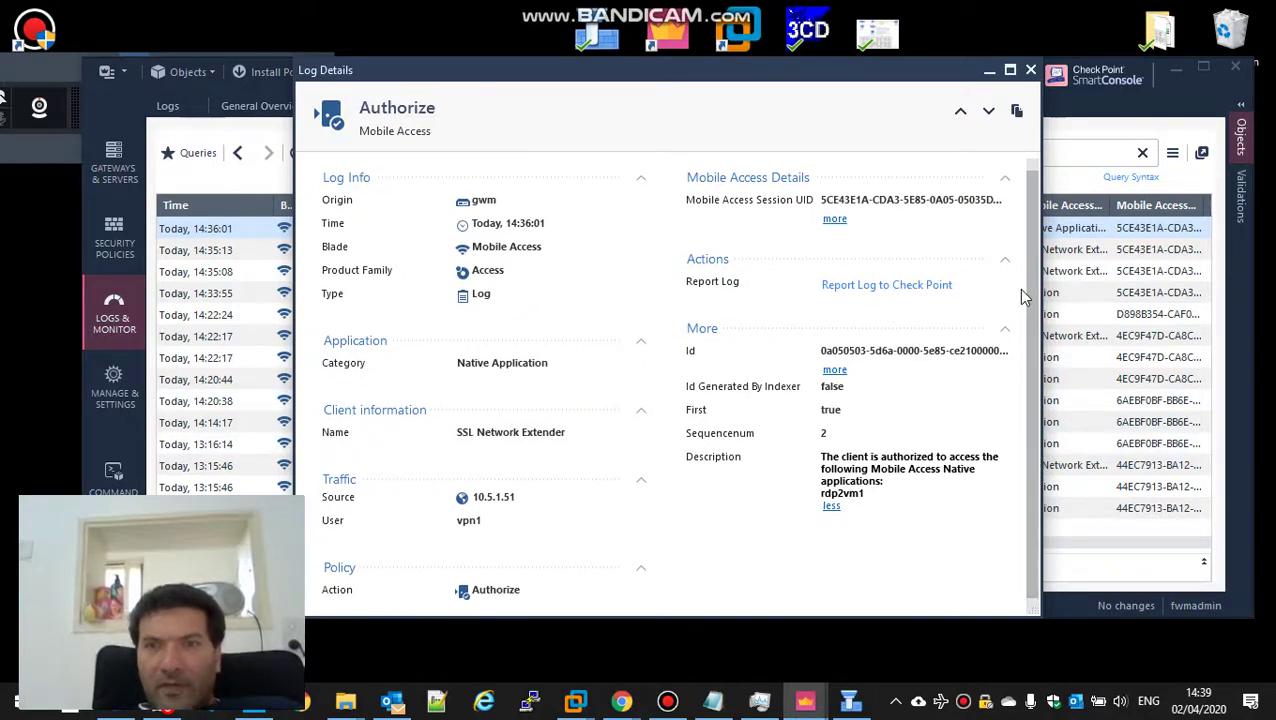
{"action": "left_click", "coordinate": [682, 712]}
{"action": "left_click", "coordinate": [682, 712]}
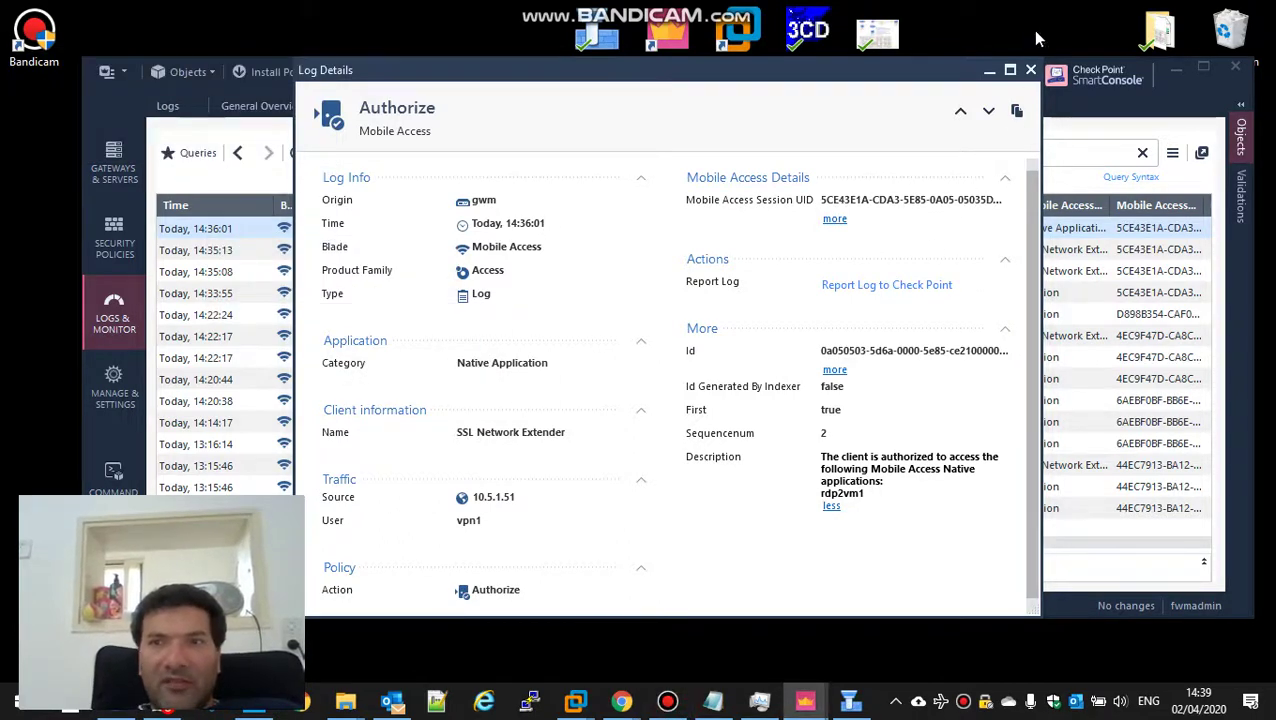
{"action": "left_click", "coordinate": [1030, 69]}
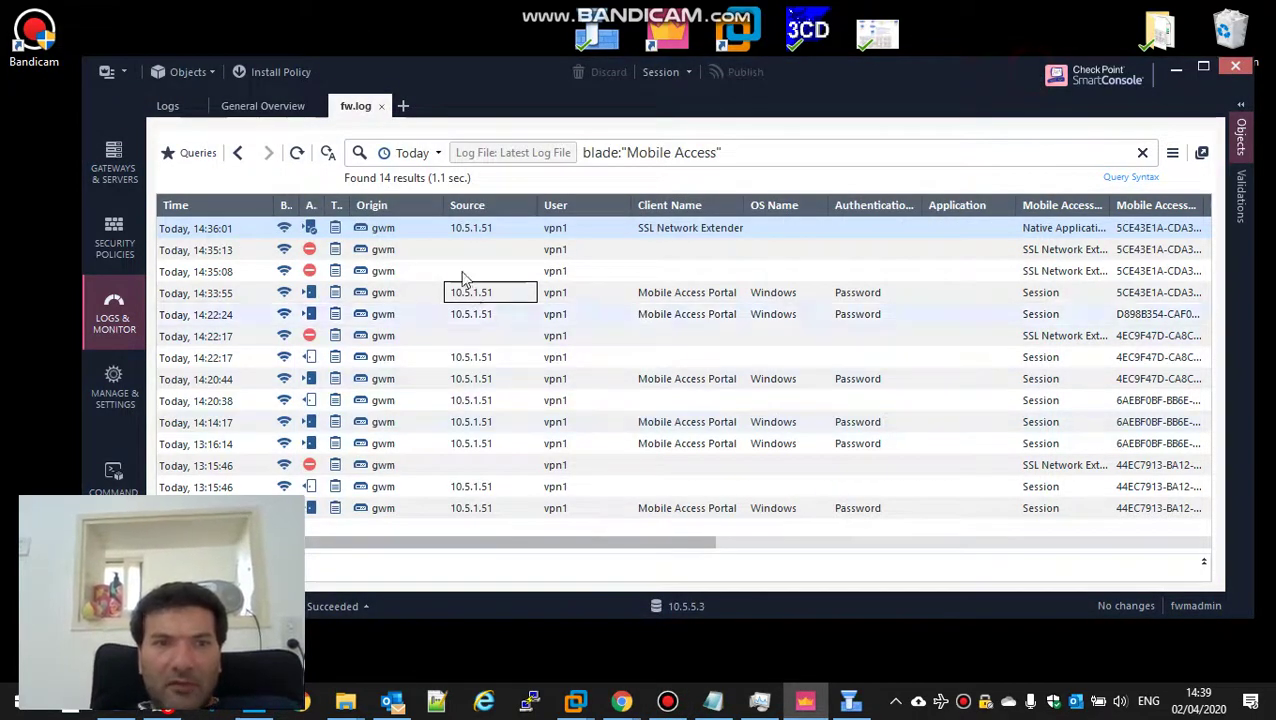
{"action": "left_click", "coordinate": [429, 231]}
{"action": "left_click", "coordinate": [430, 233]}
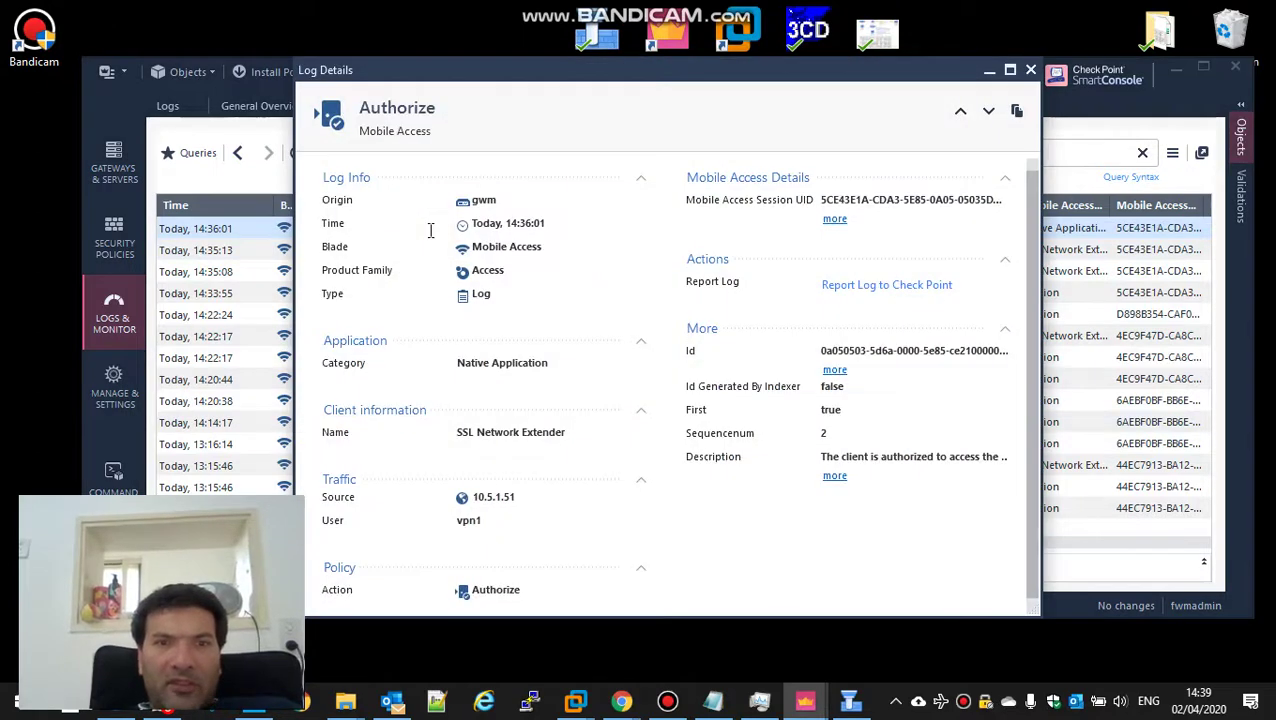
{"action": "left_click", "coordinate": [835, 477]}
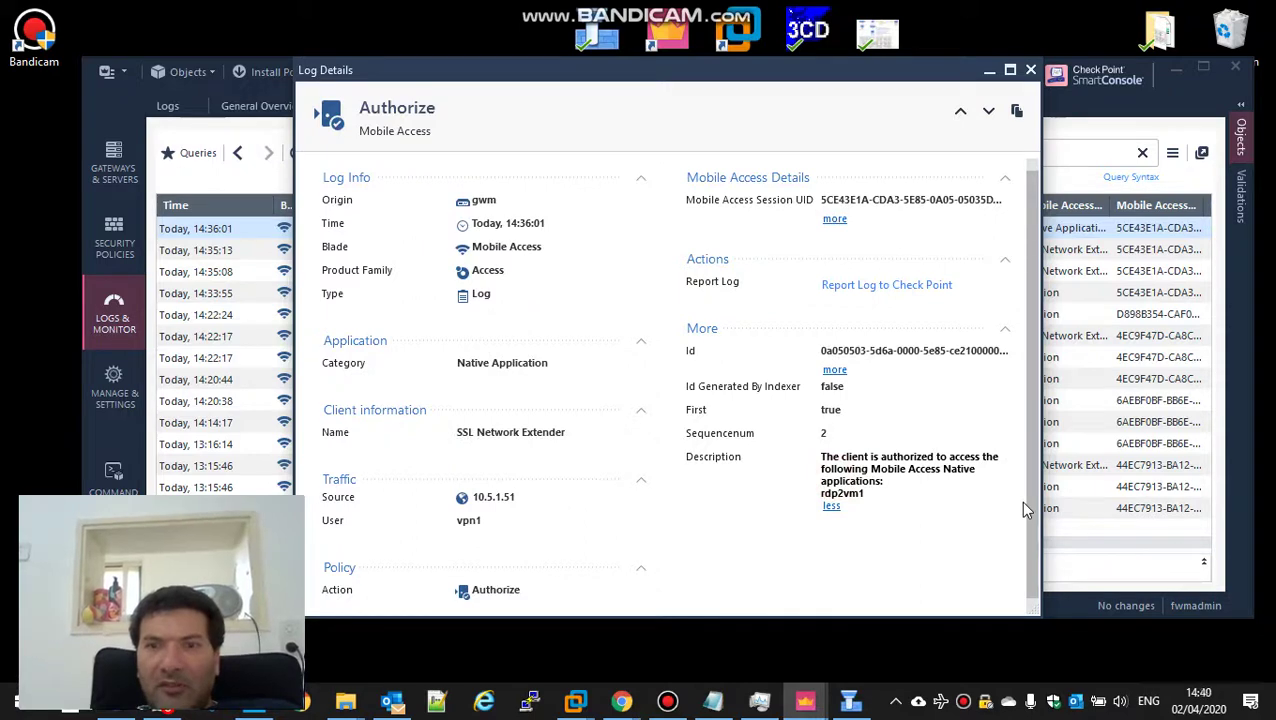
{"action": "left_click", "coordinate": [1022, 430]}
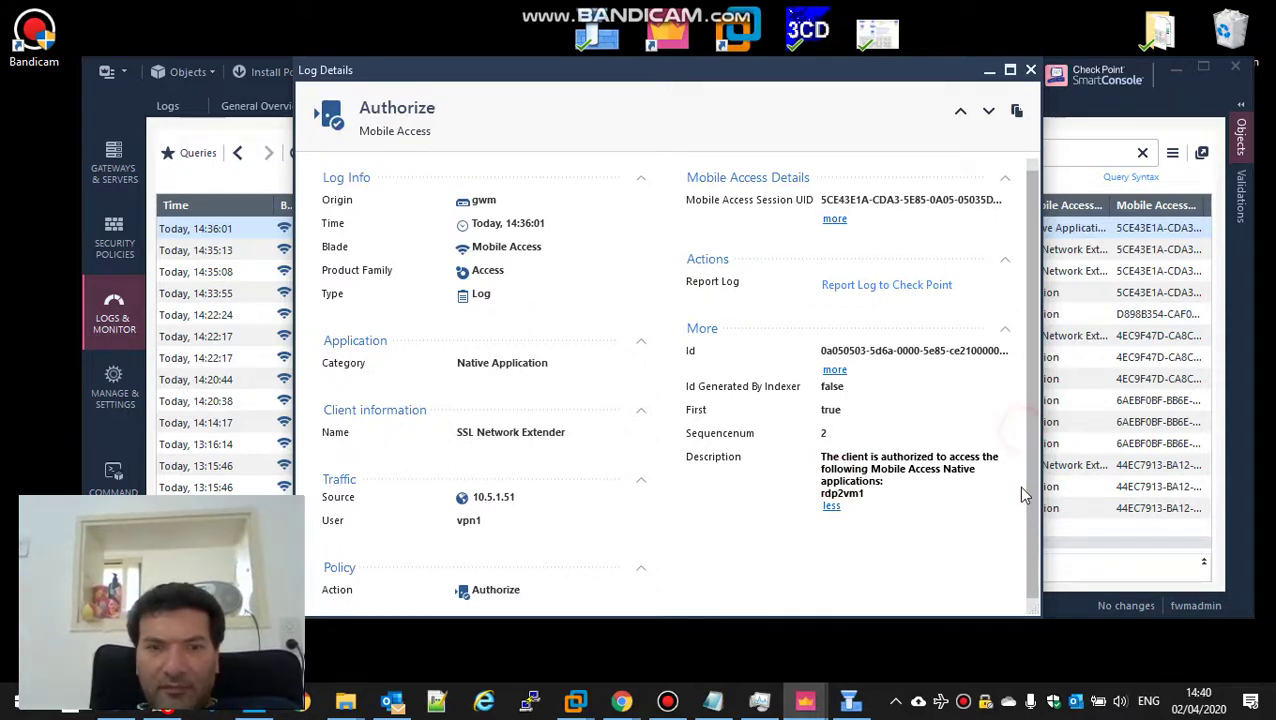
{"action": "left_click", "coordinate": [1030, 70]}
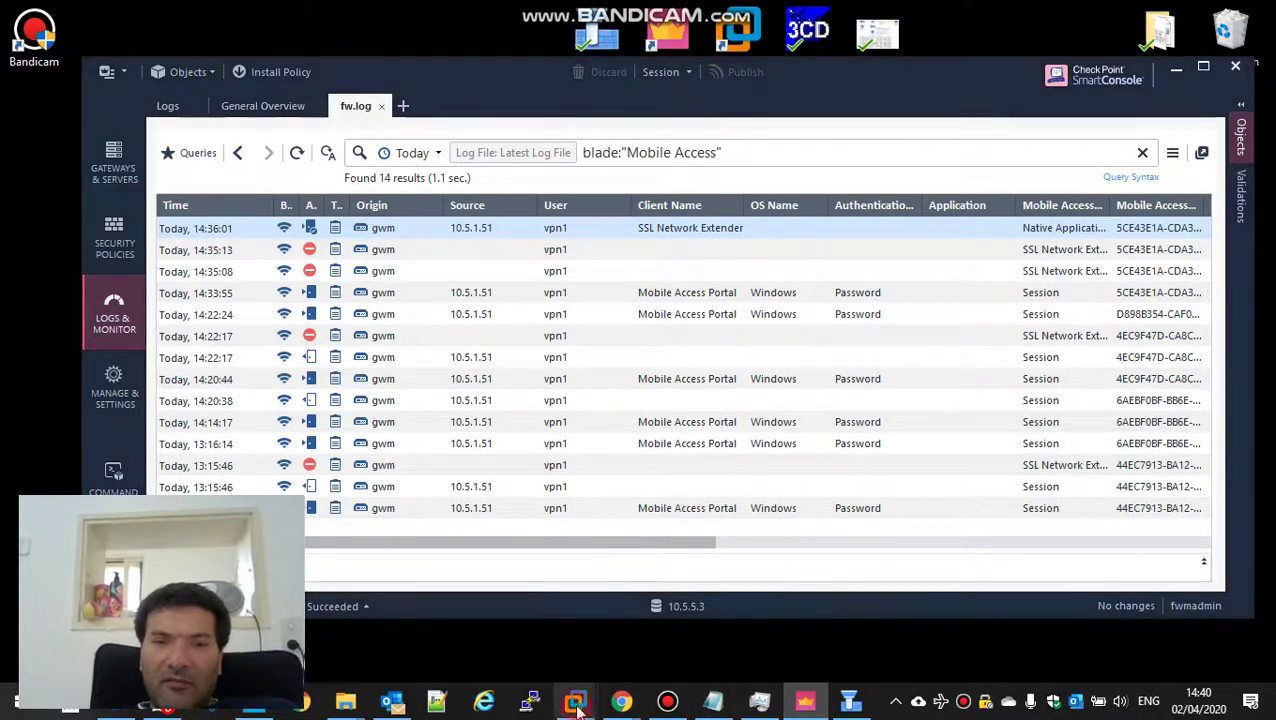
- On Windows10x64Second, connect SSL Network Extender for Native Applications and dismiss the Java add-on bar
{"action": "mouse_move", "coordinate": [575, 700]}
{"action": "left_click", "coordinate": [813, 613]}
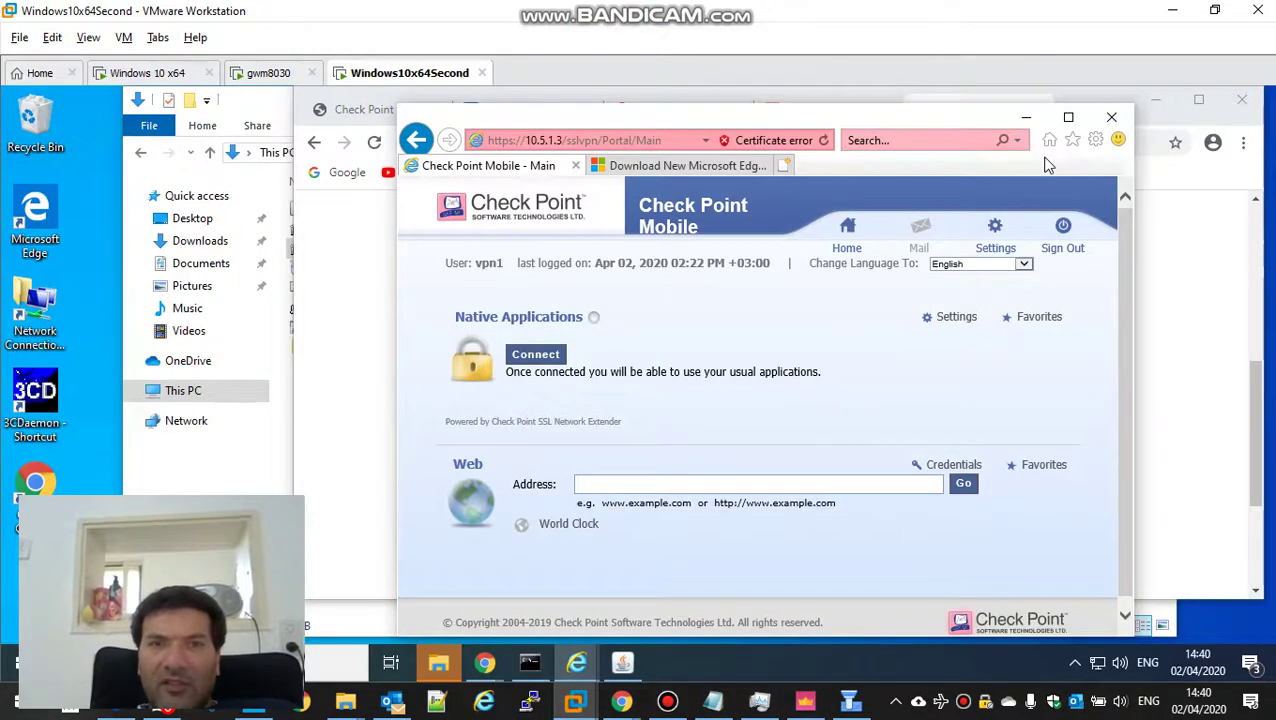
{"action": "left_click", "coordinate": [548, 356]}
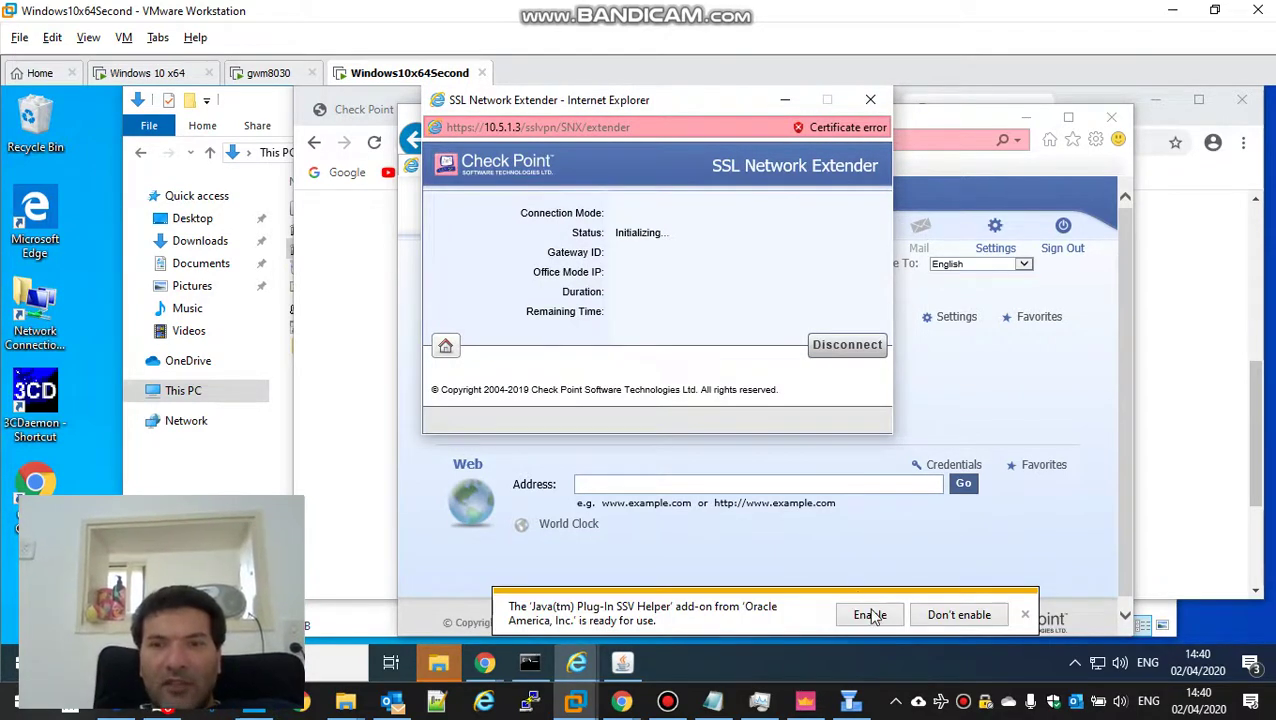
{"action": "left_click", "coordinate": [870, 615]}
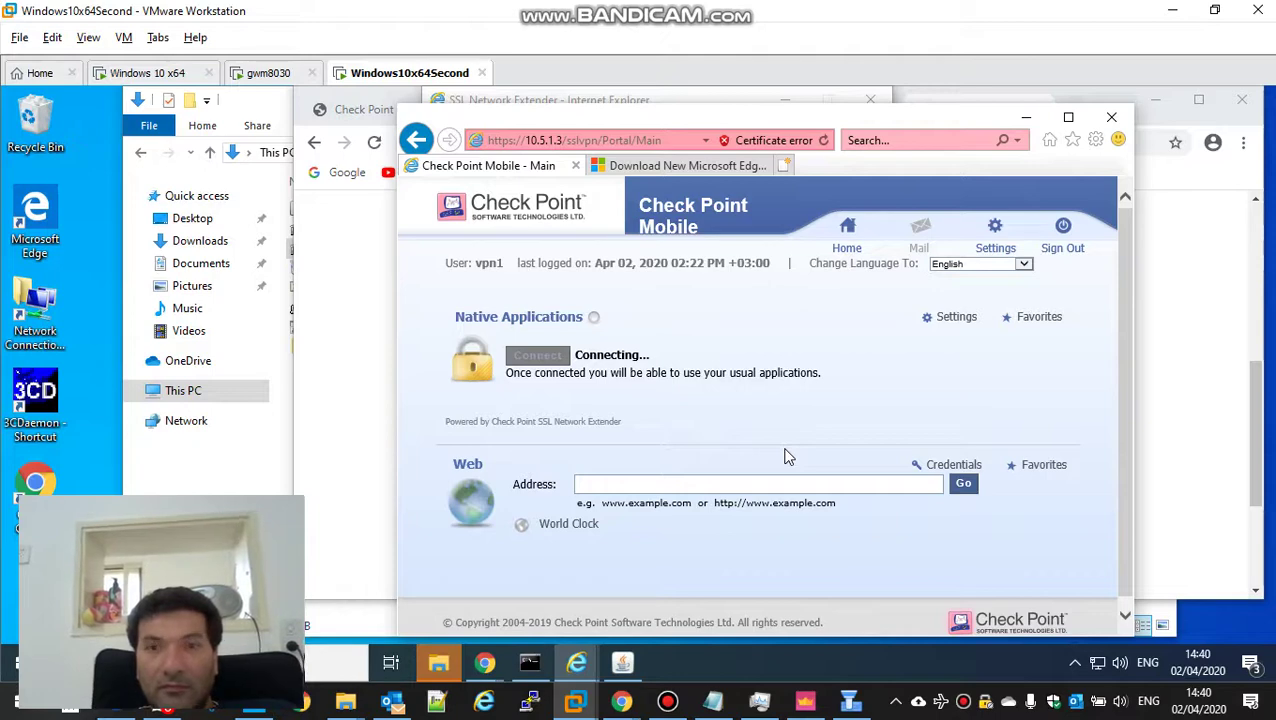
{"action": "left_click", "coordinate": [527, 663]}
- Run netstat -n in Command Prompt, showing 10.5.1.3:443 established
{"action": "left_click", "coordinate": [614, 420]}
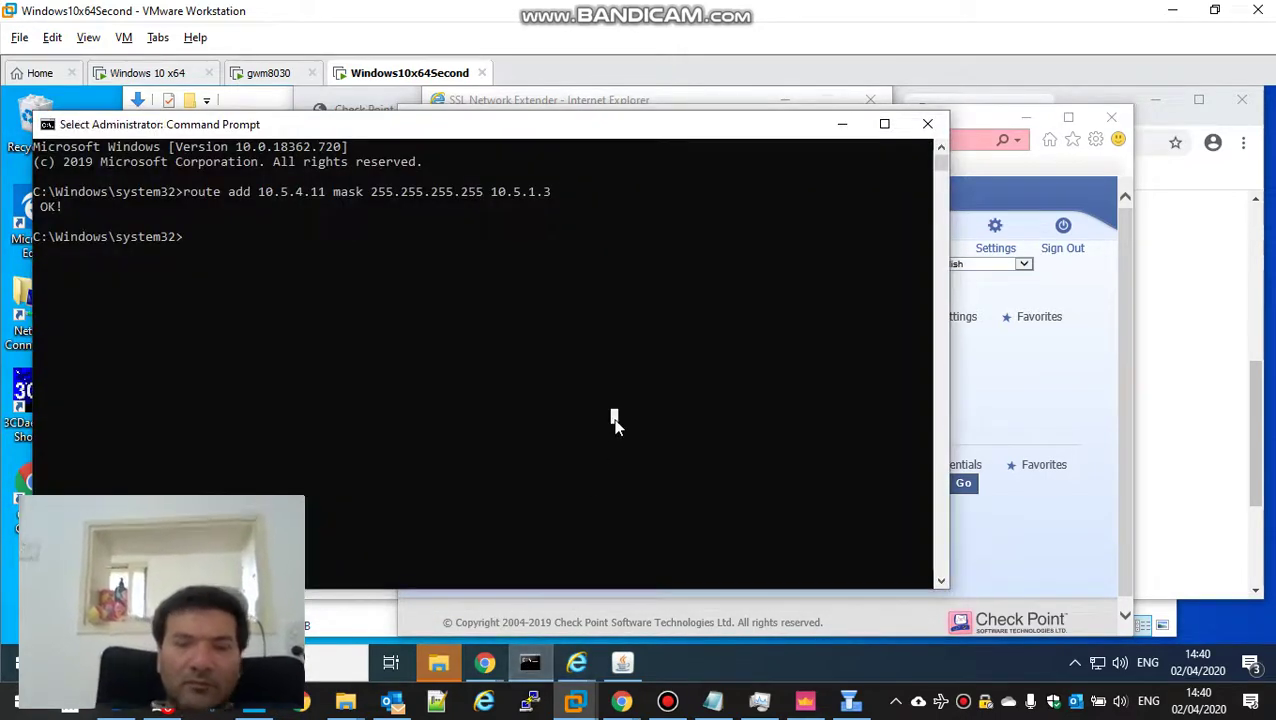
{"action": "type", "text": "netstat"}
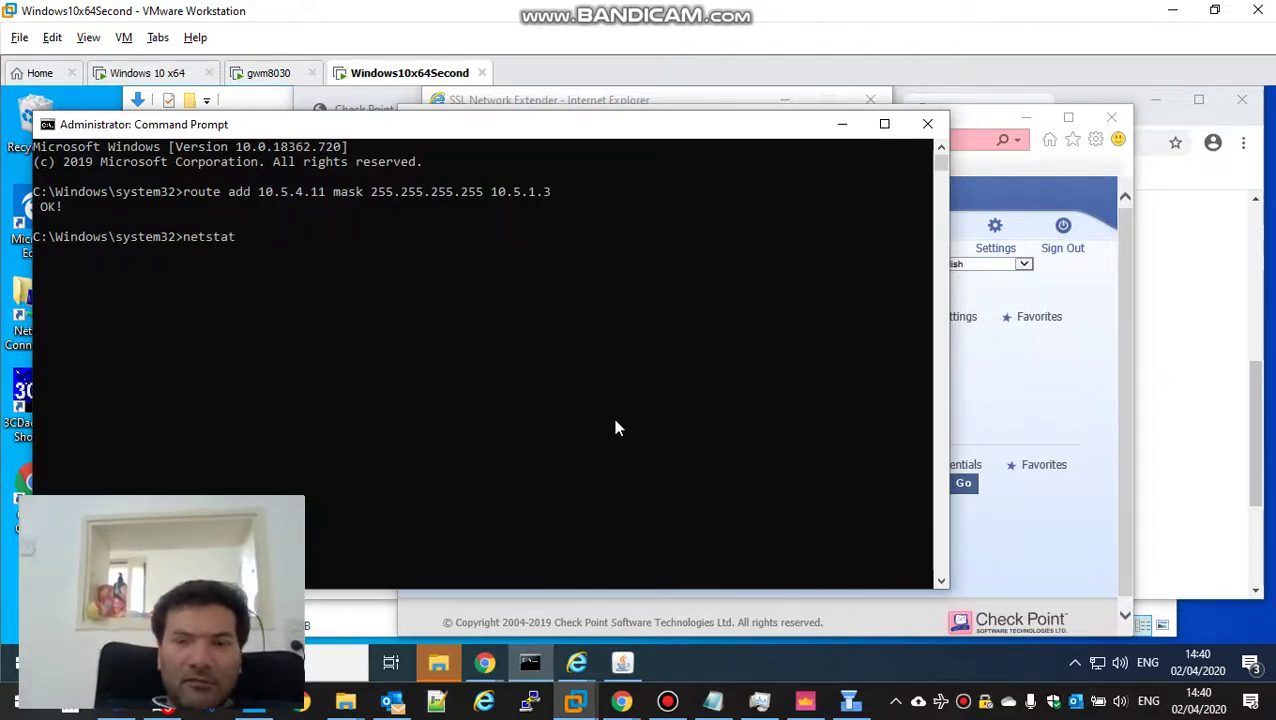
{"action": "type", "text": " -n"}
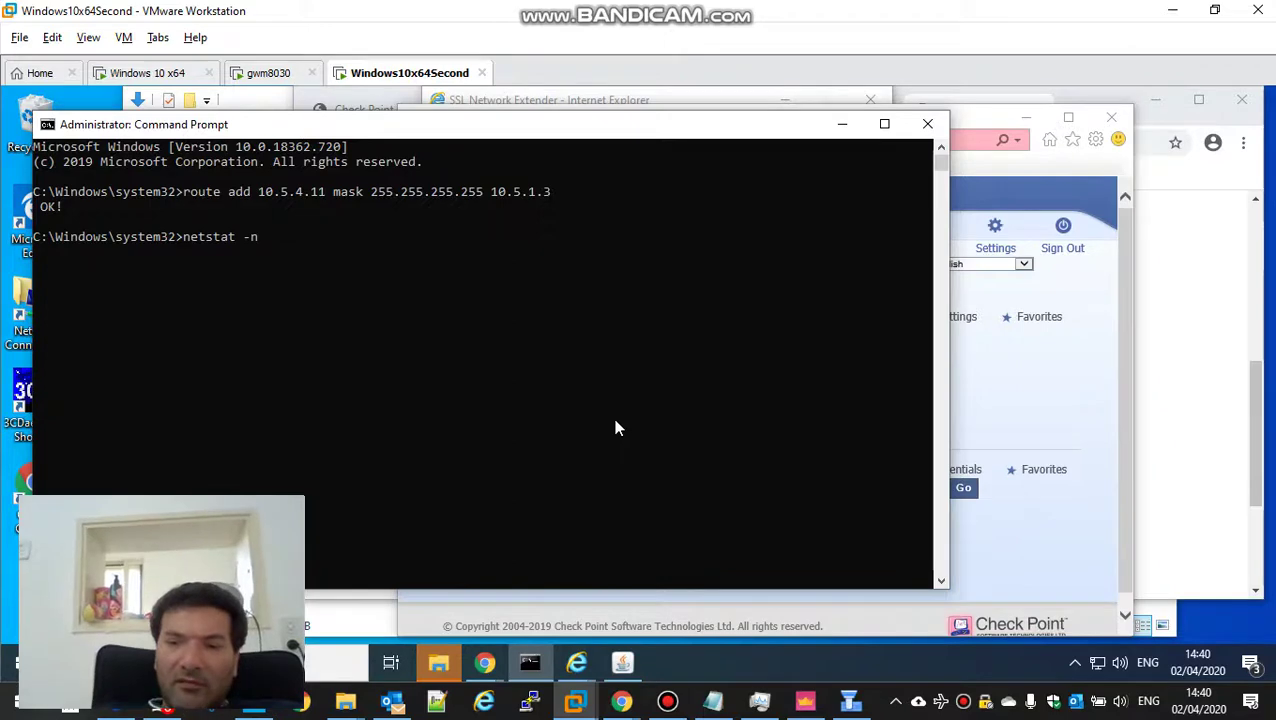
{"action": "key", "text": "Return"}
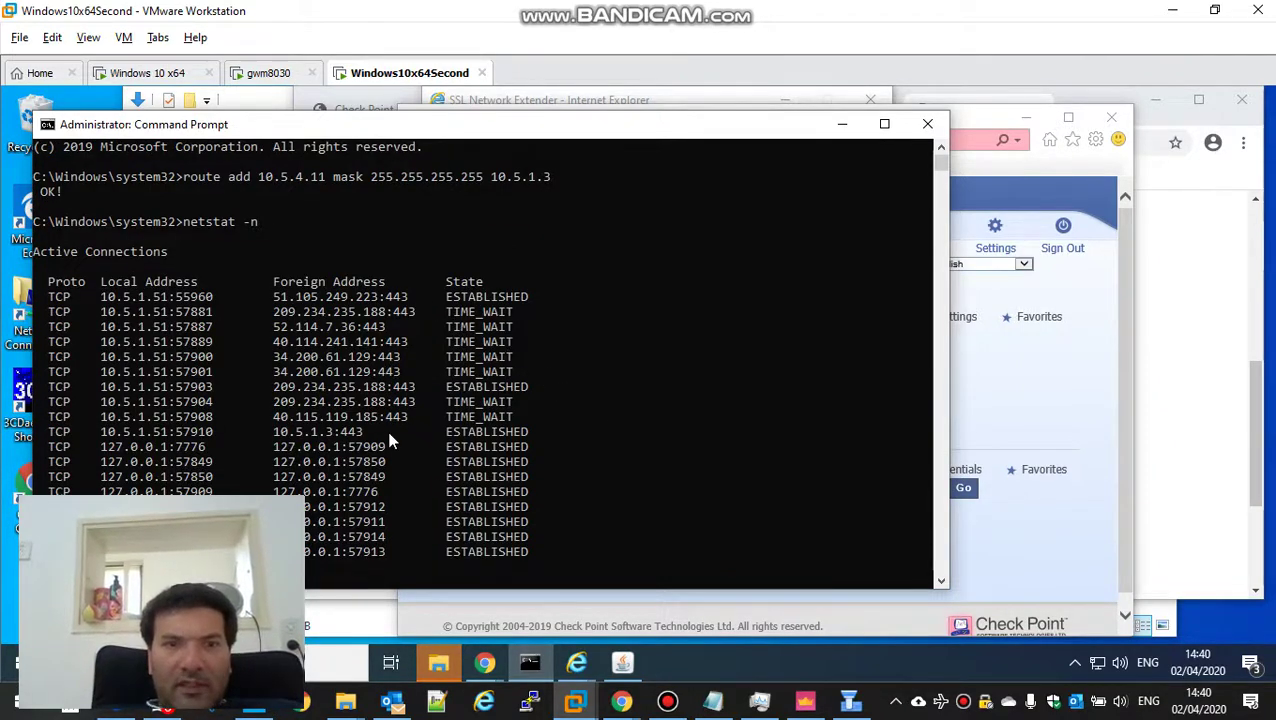
- Bring up the SSL Network Extender status and select Office Mode IP 172.16.10.2
{"action": "left_click", "coordinate": [1008, 403]}
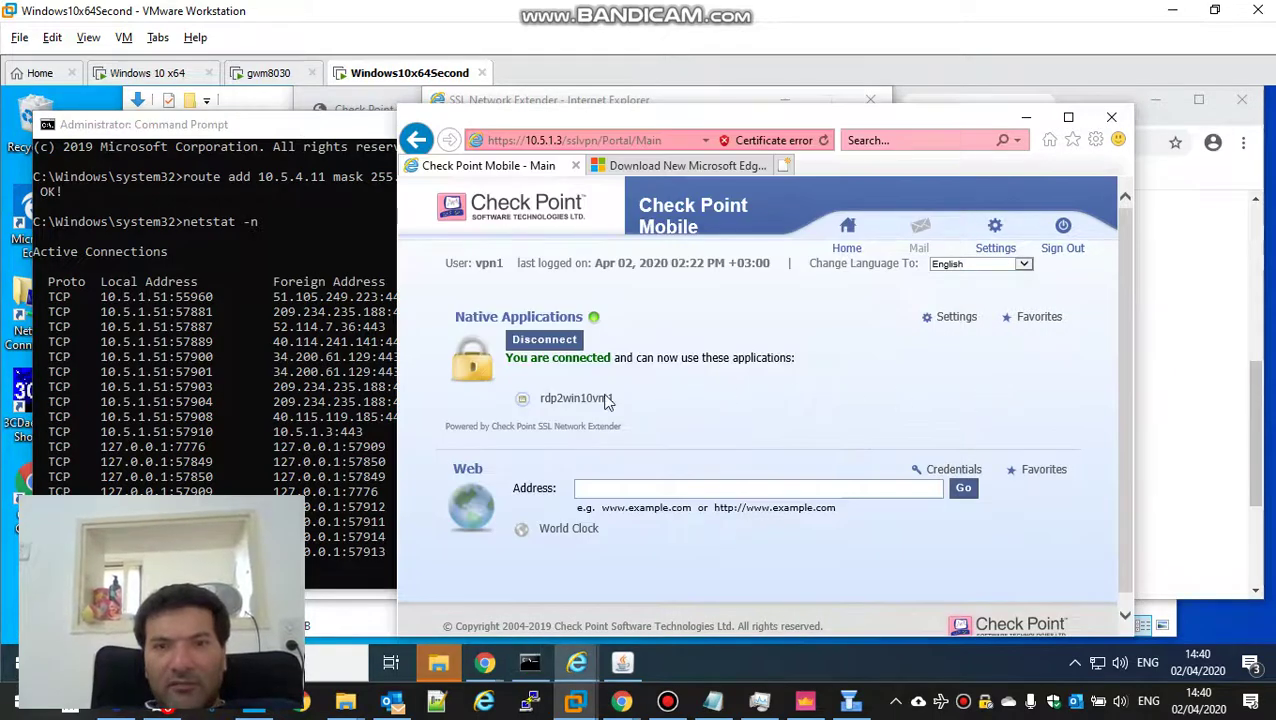
{"action": "left_click", "coordinate": [566, 667]}
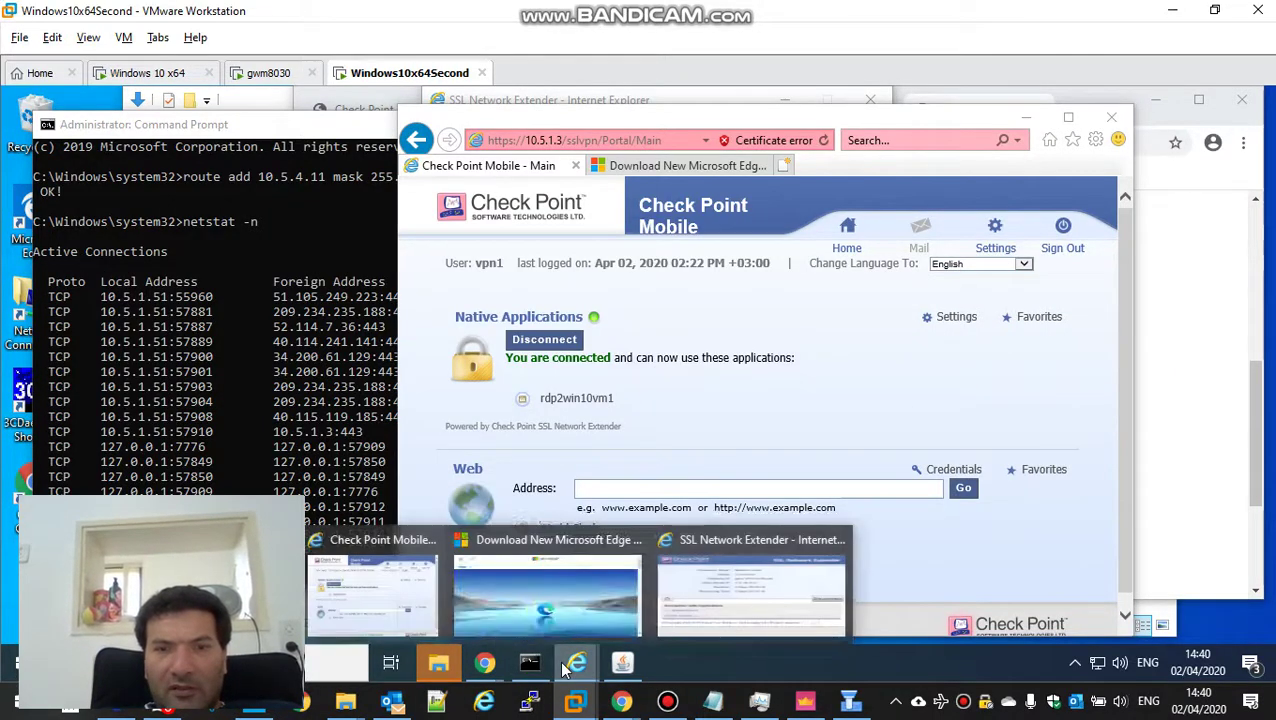
{"action": "left_click", "coordinate": [752, 590]}
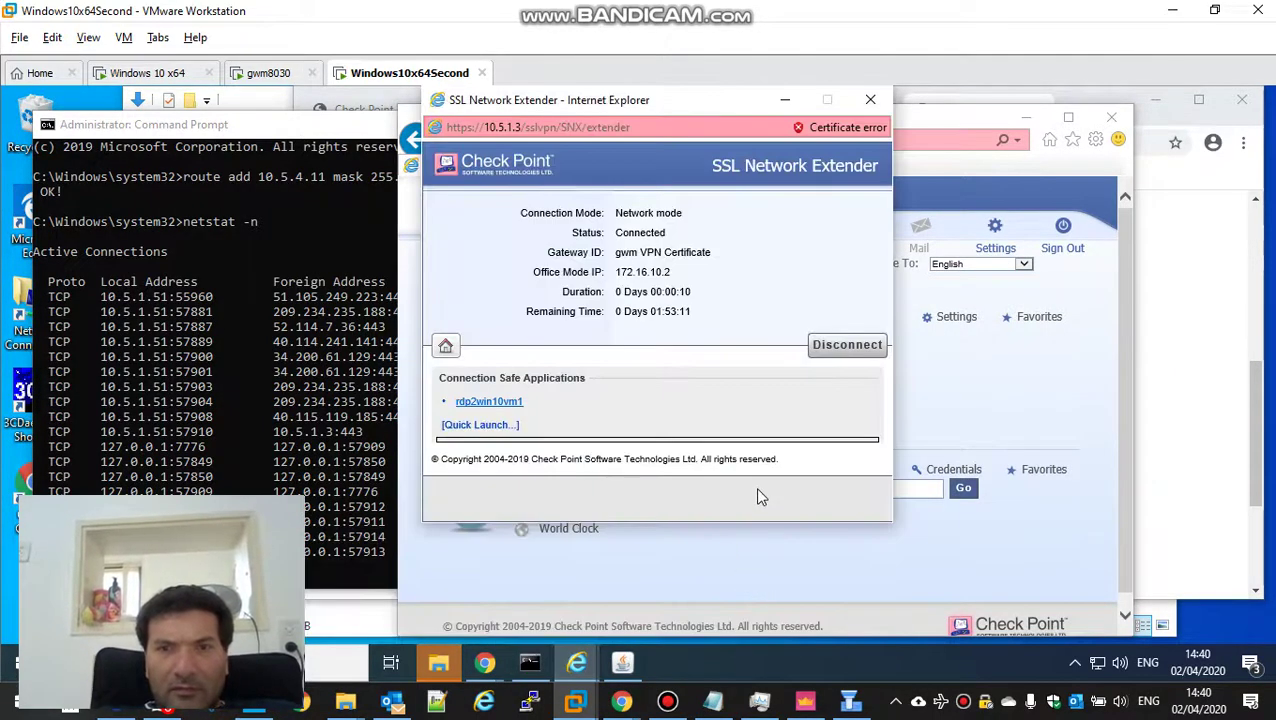
{"action": "double_click", "coordinate": [633, 275]}
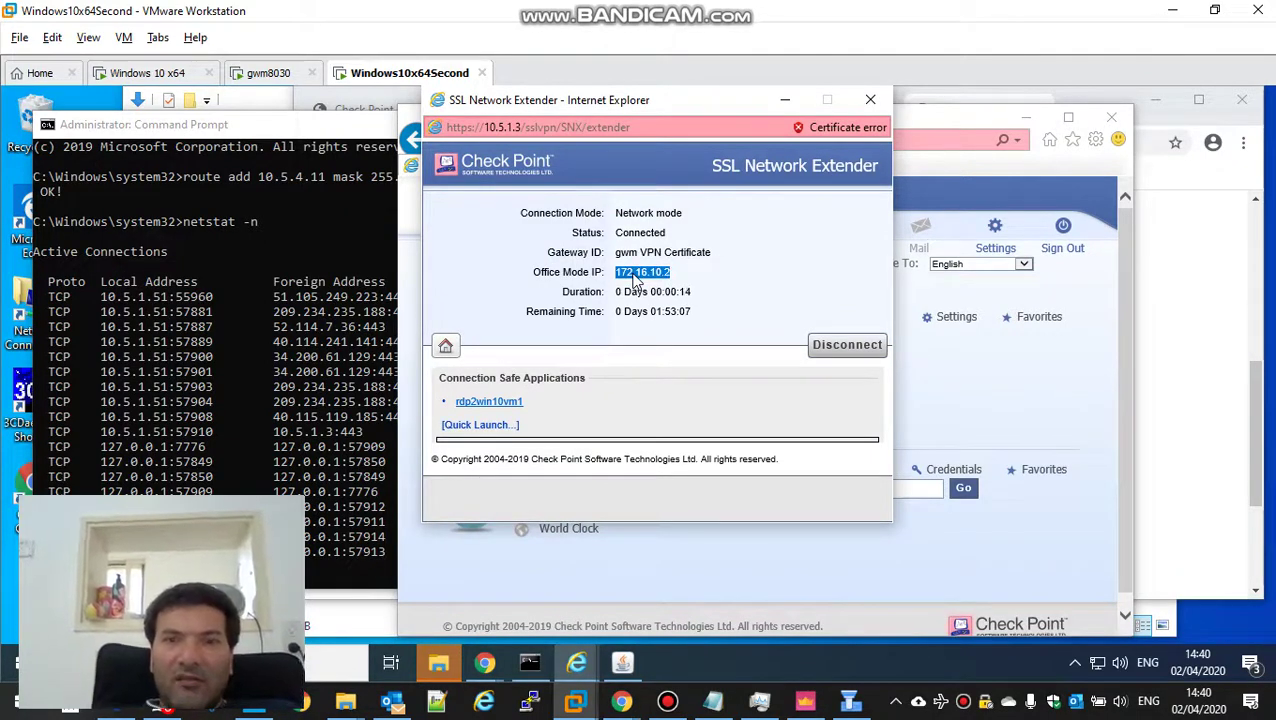
- Replace the fw.log filter with 172.16.10.2, finding one VPN igmp entry
{"action": "left_click", "coordinate": [805, 702]}
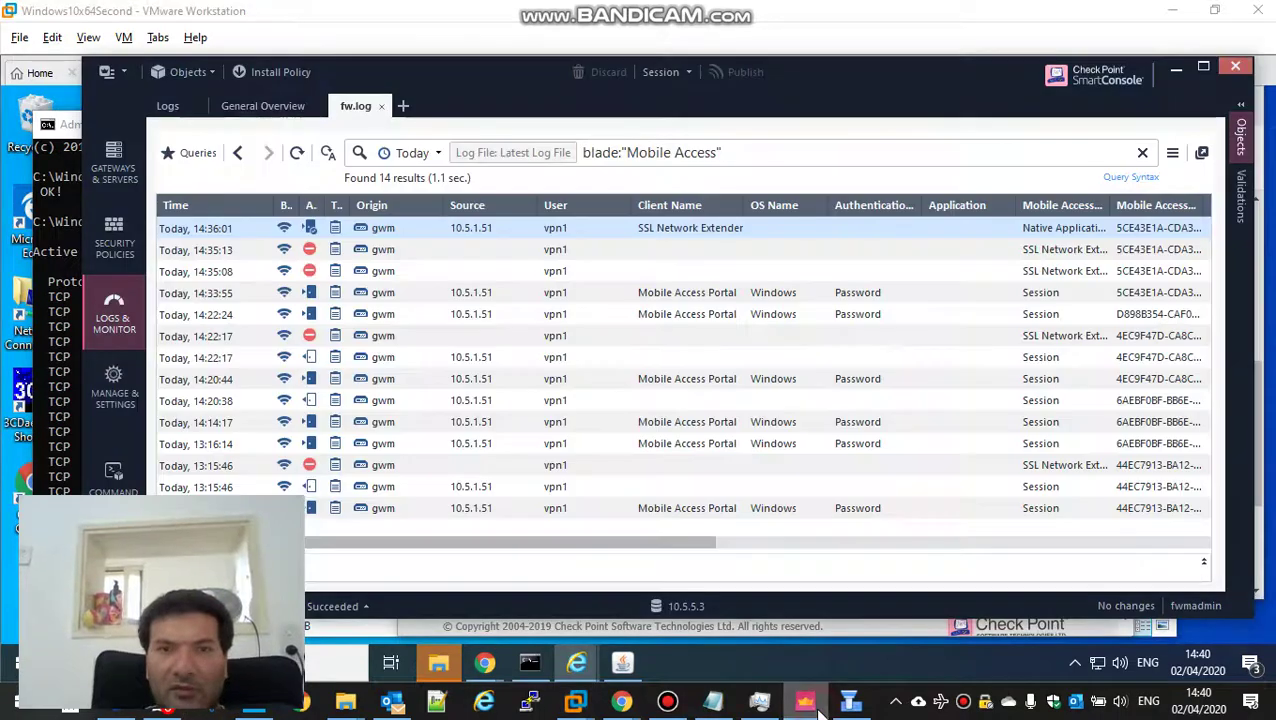
{"action": "left_click", "coordinate": [760, 152]}
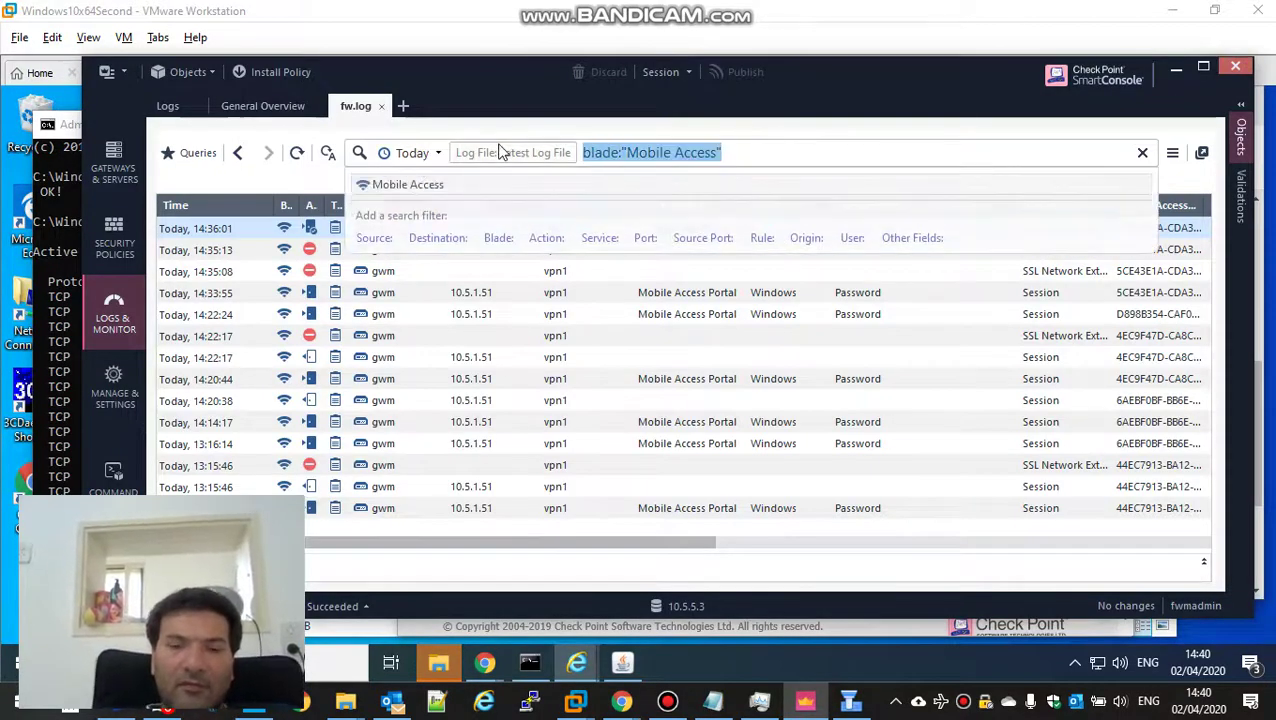
{"action": "type", "text": "172.16"}
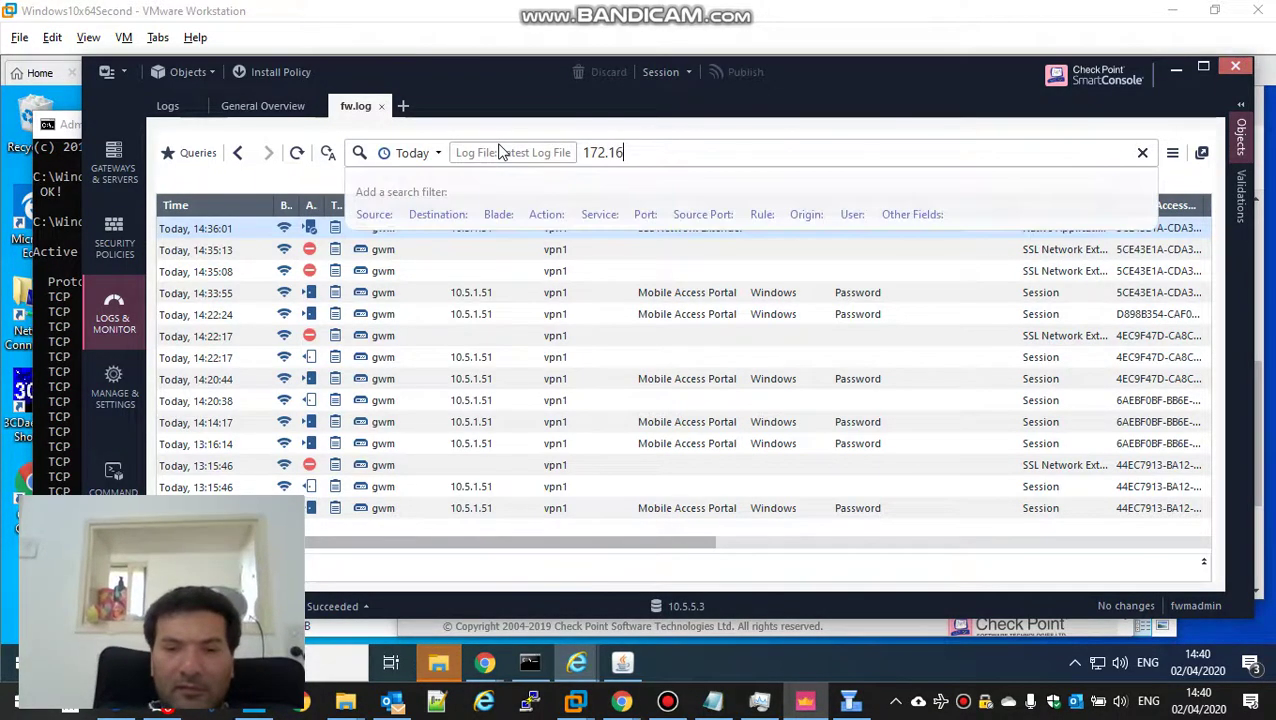
{"action": "type", "text": ".10.2"}
{"action": "key", "text": "Return"}
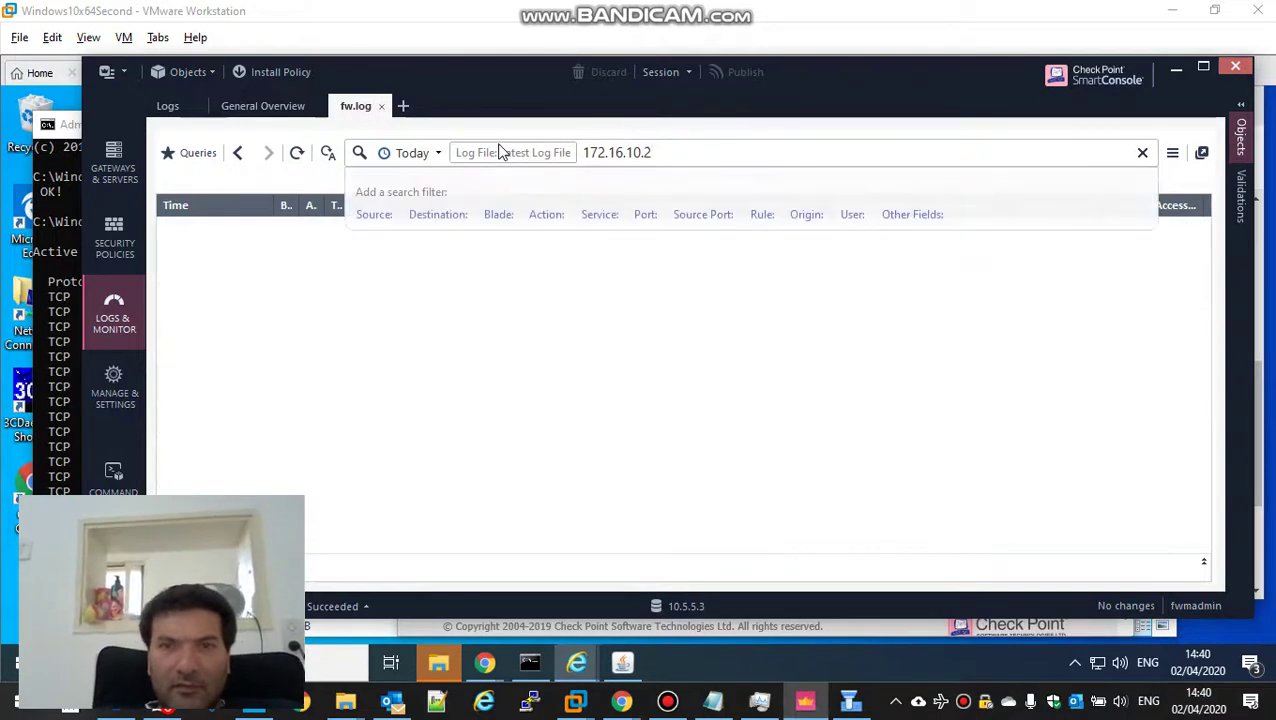
- Check the Windows10x64Second VM's SSL Network Extender, then rerun the 172.16.10.2 log search
{"action": "left_click", "coordinate": [1176, 12]}
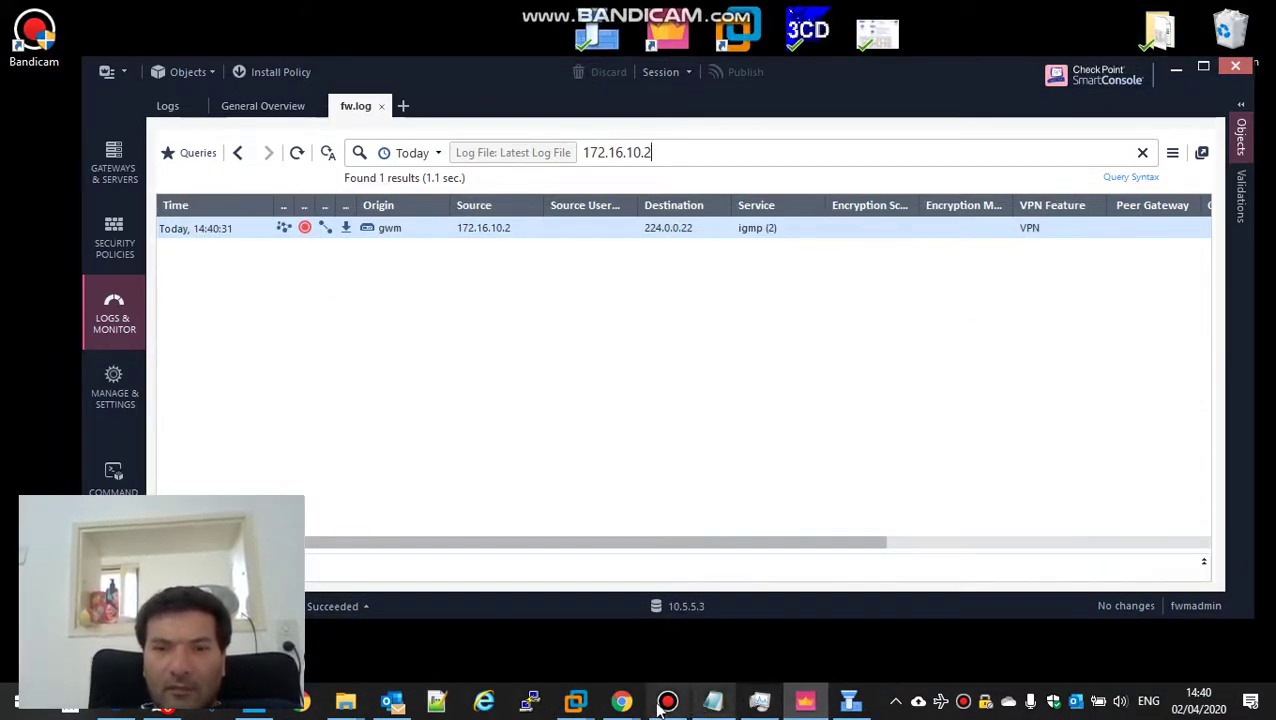
{"action": "mouse_move", "coordinate": [577, 708]}
{"action": "left_click", "coordinate": [895, 606]}
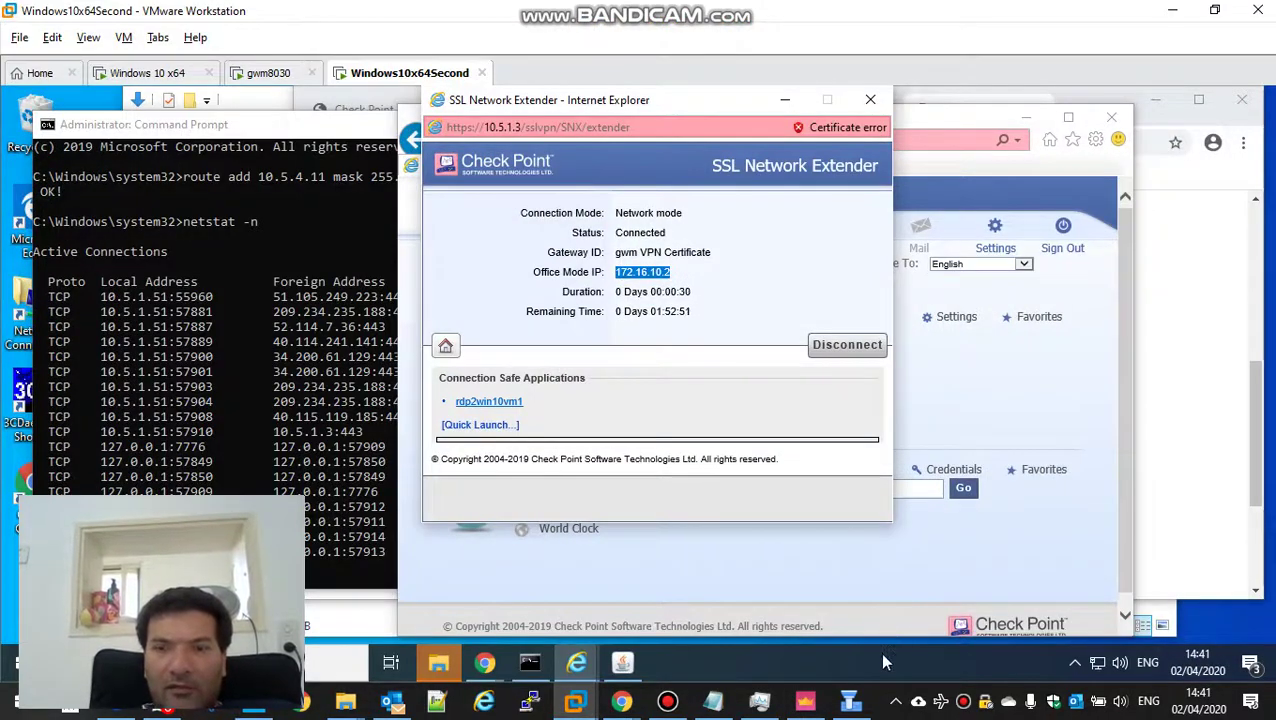
{"action": "left_click", "coordinate": [818, 702]}
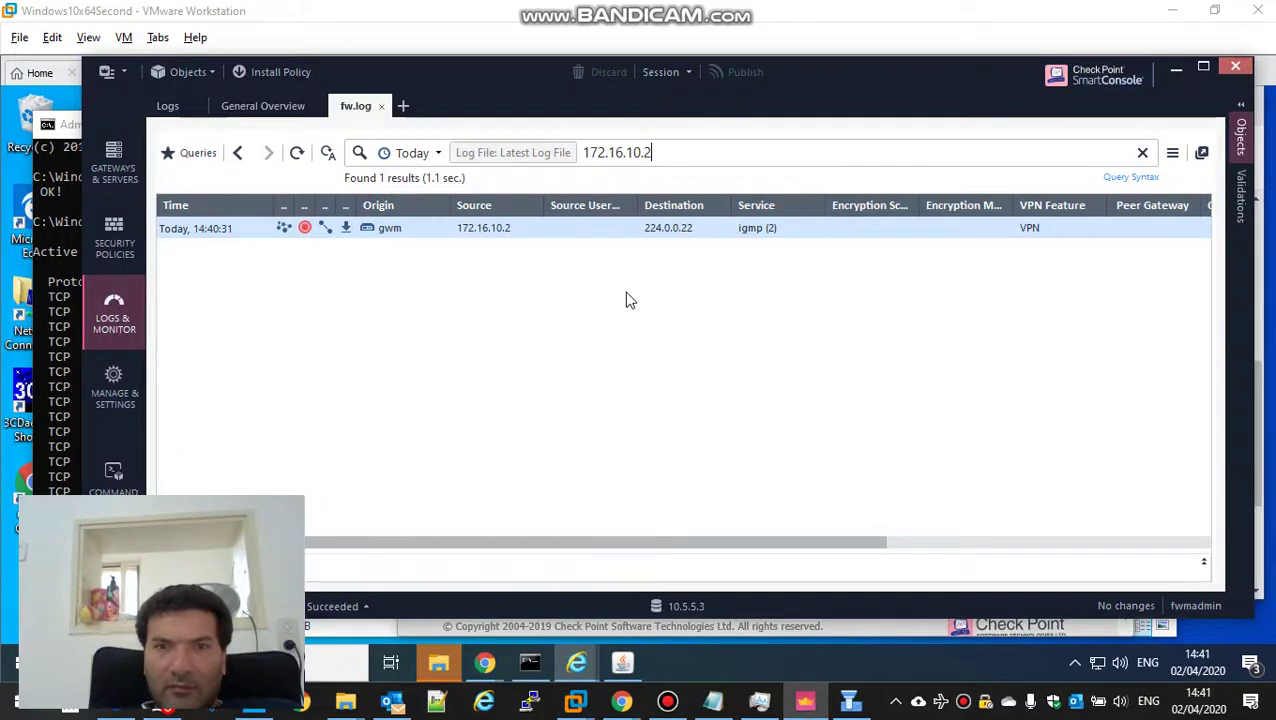
{"action": "left_click", "coordinate": [723, 153]}
{"action": "key", "text": "Return"}
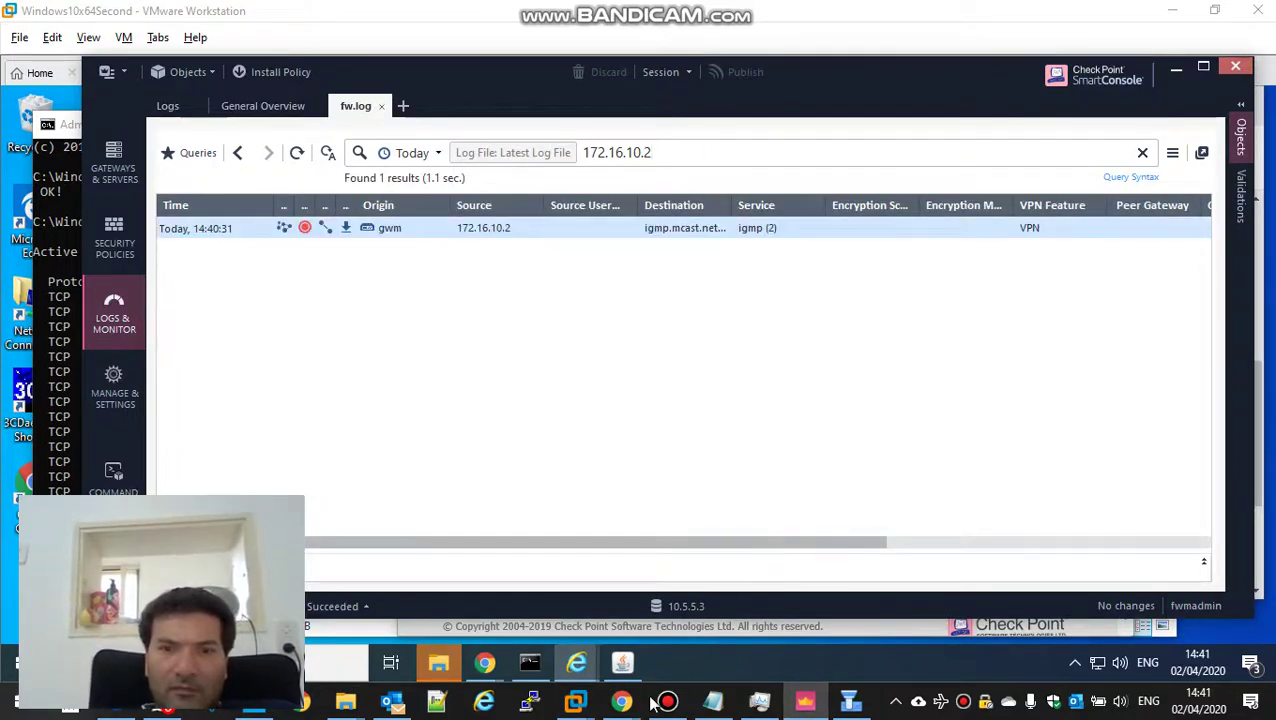
- Launch the rdp2win10vm1 Remote Desktop app, allow it, and rerun the 172.16.10.2 log query
{"action": "mouse_move", "coordinate": [586, 707]}
{"action": "left_click", "coordinate": [877, 590]}
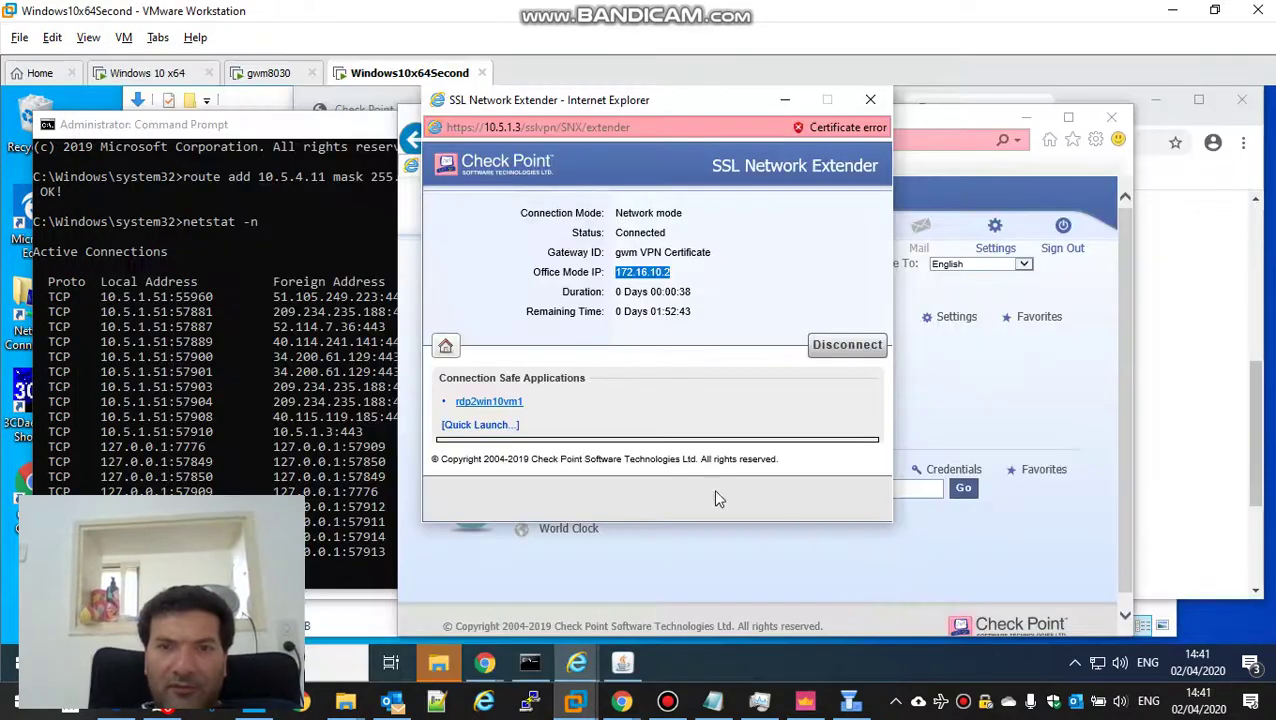
{"action": "left_click", "coordinate": [508, 403]}
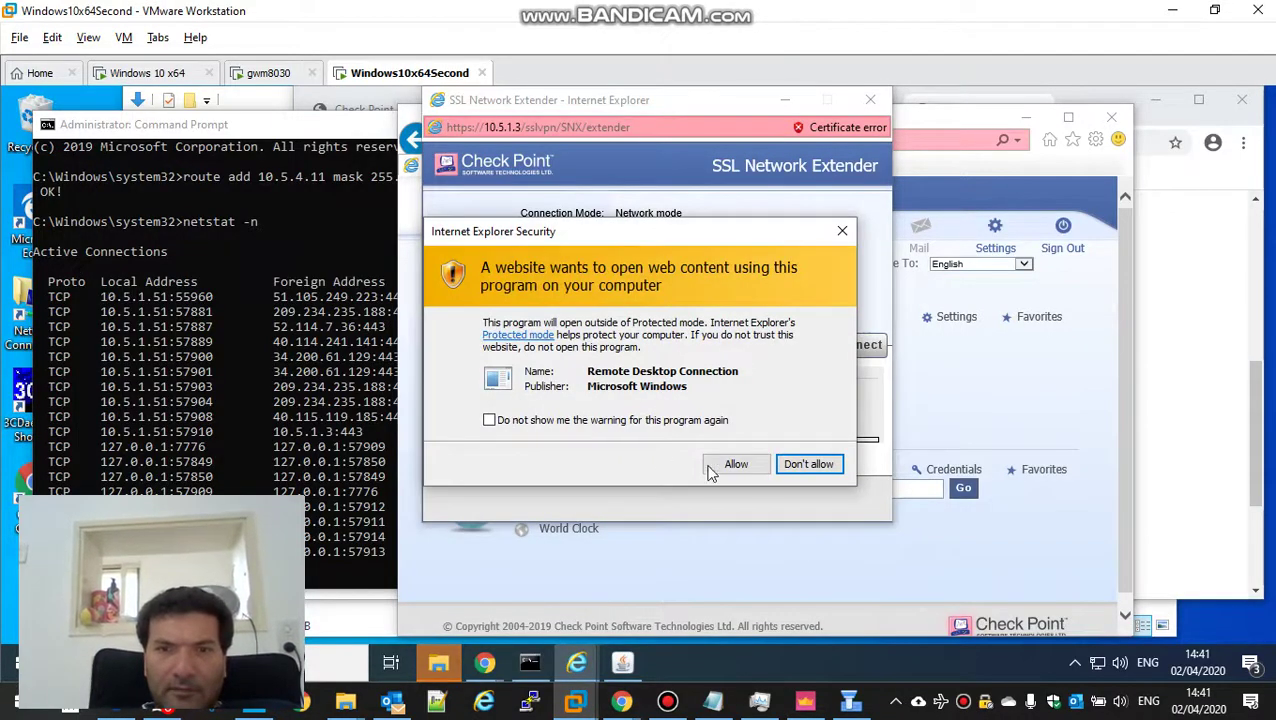
{"action": "left_click", "coordinate": [722, 468]}
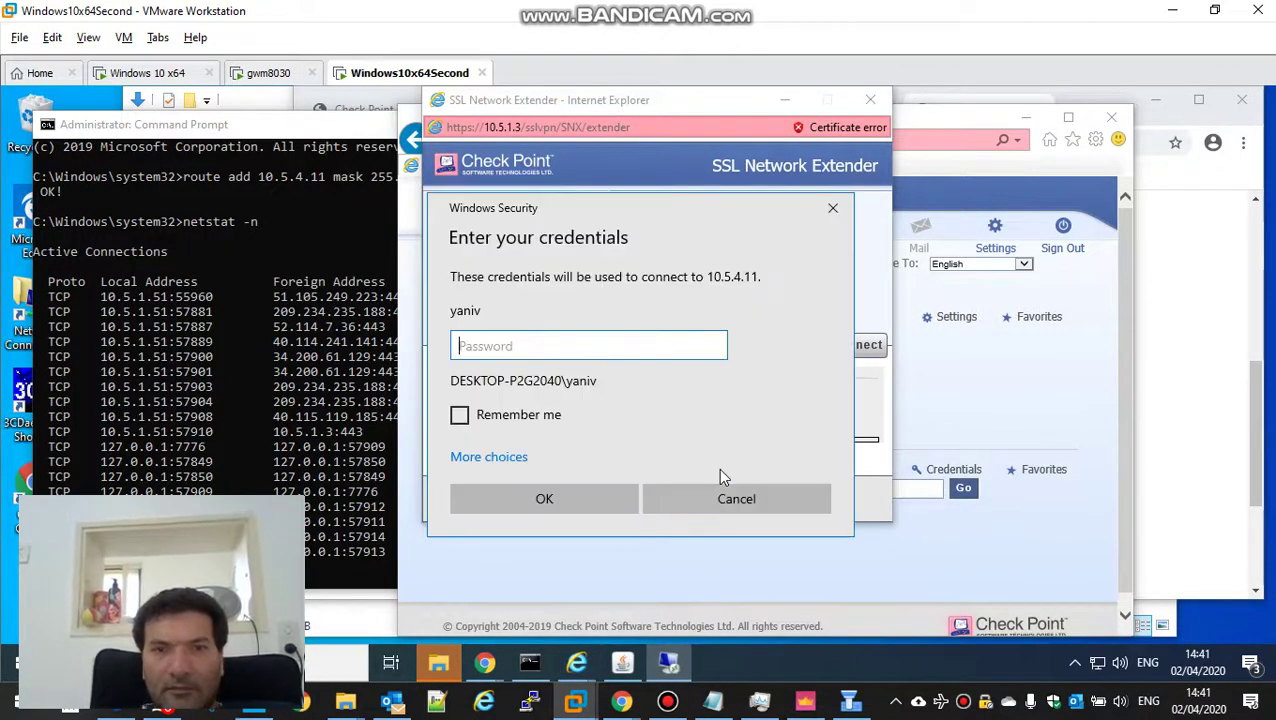
{"action": "left_click", "coordinate": [805, 701]}
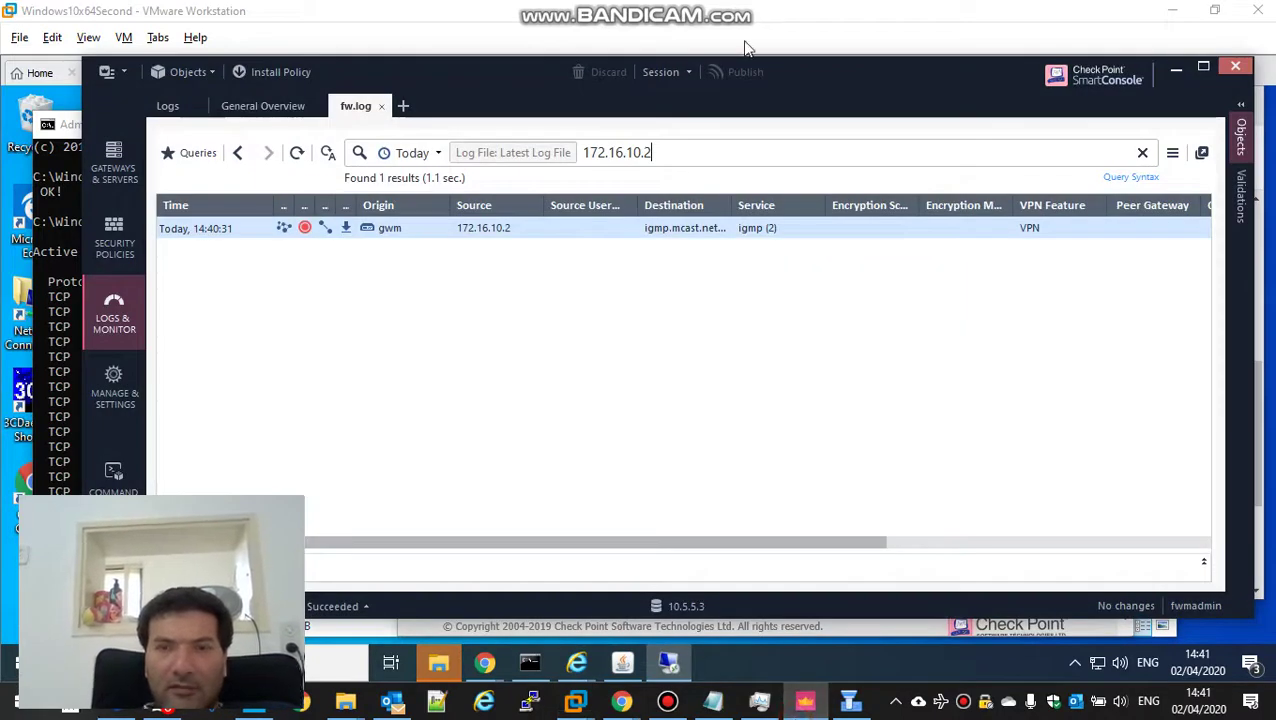
{"action": "key", "text": "Return"}
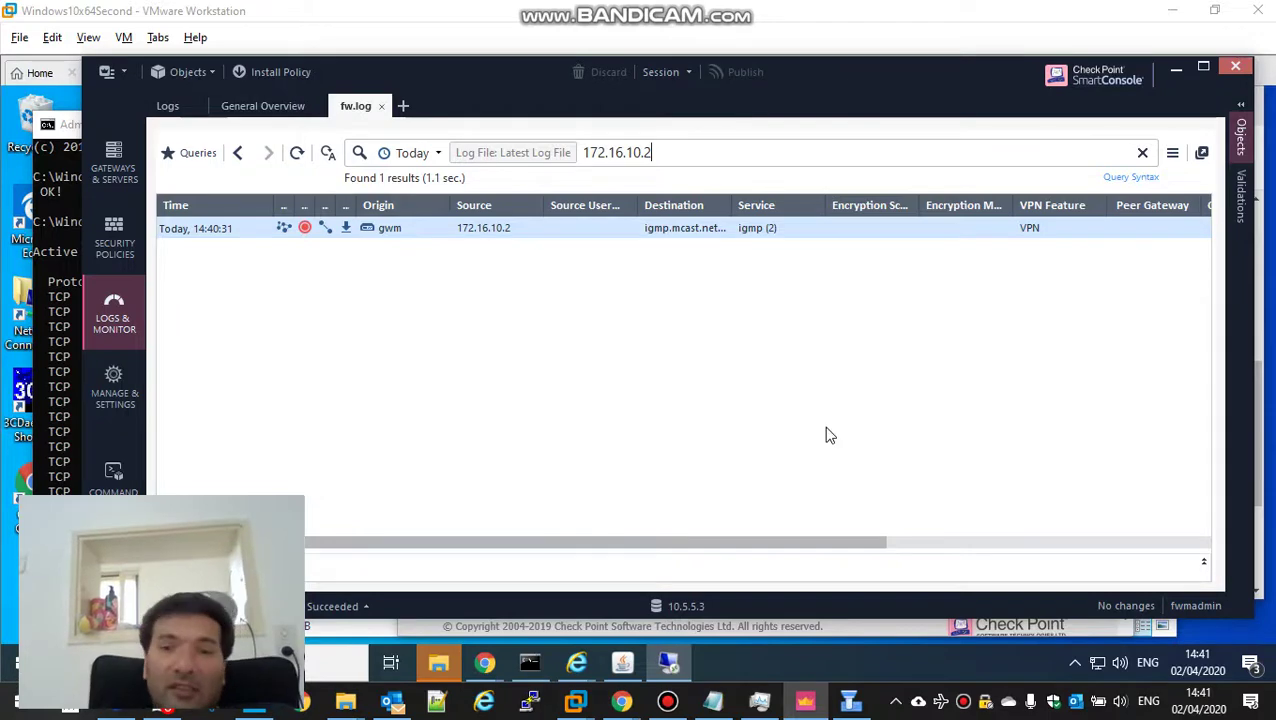
- Enter the account password in the Remote Desktop credentials dialog and return to SmartConsole
{"action": "mouse_move", "coordinate": [621, 701]}
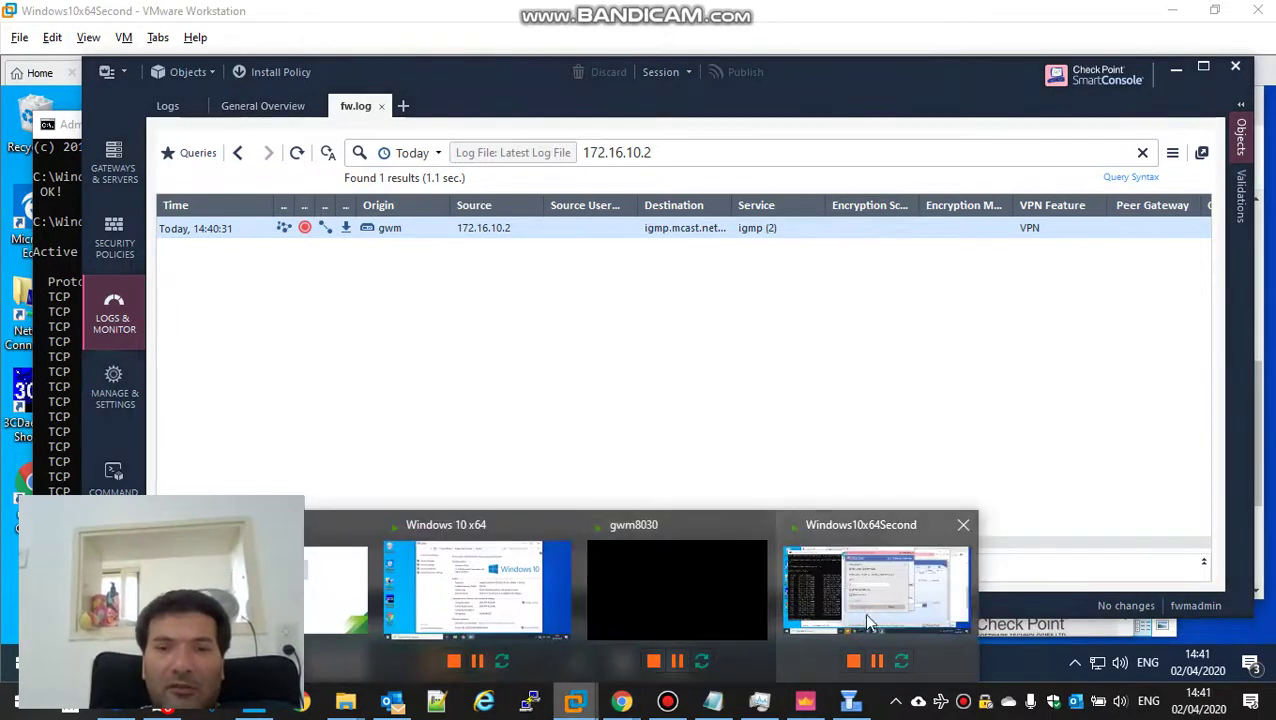
{"action": "left_click", "coordinate": [863, 612]}
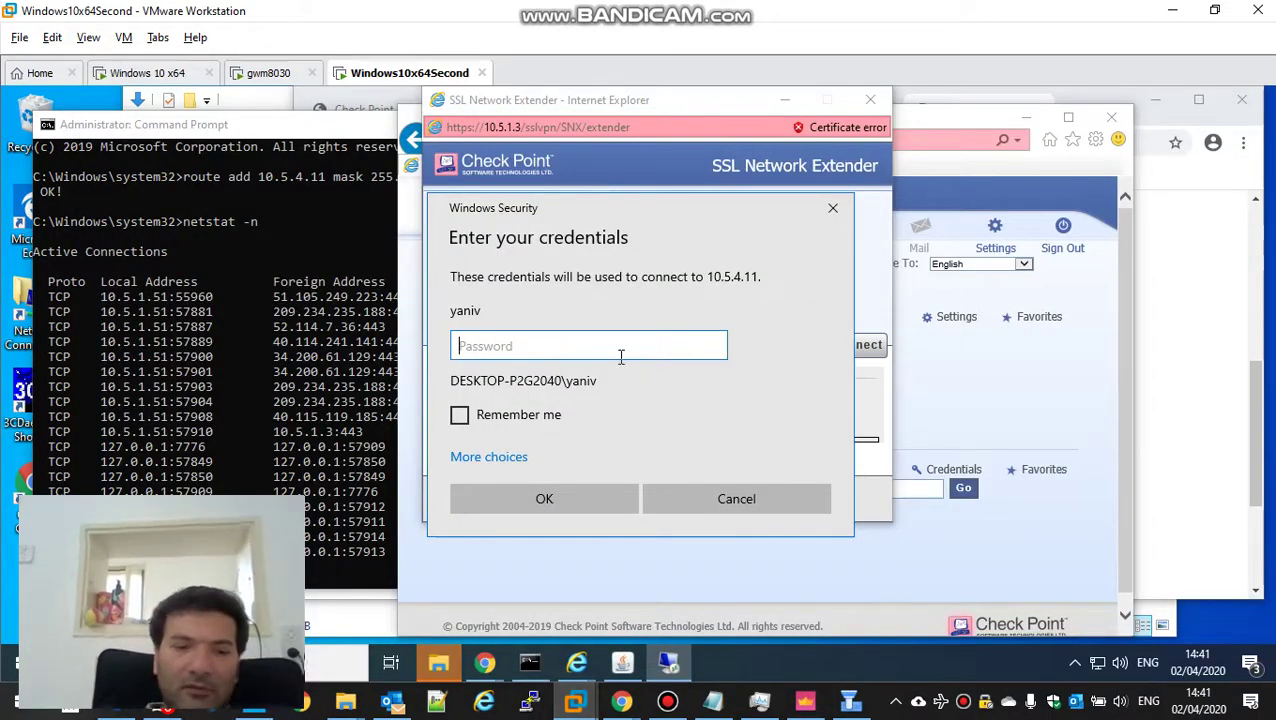
{"action": "type", "text": "*********"}
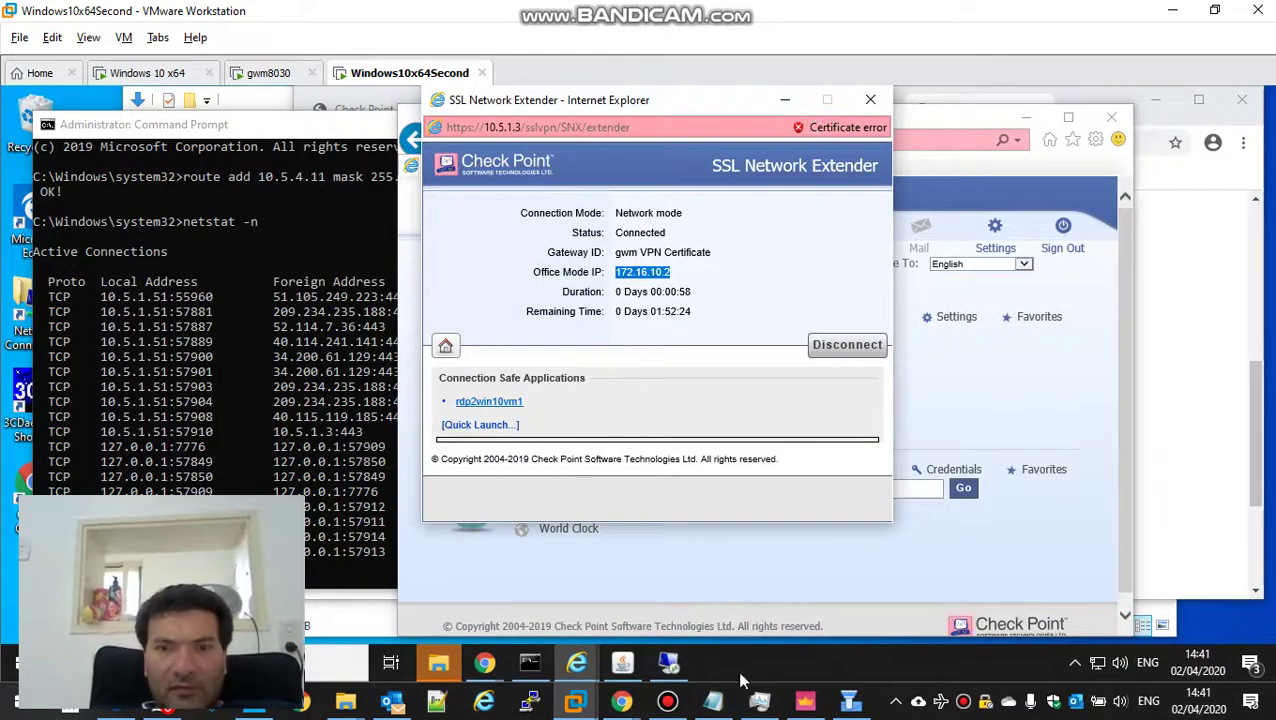
{"action": "left_click", "coordinate": [805, 701]}
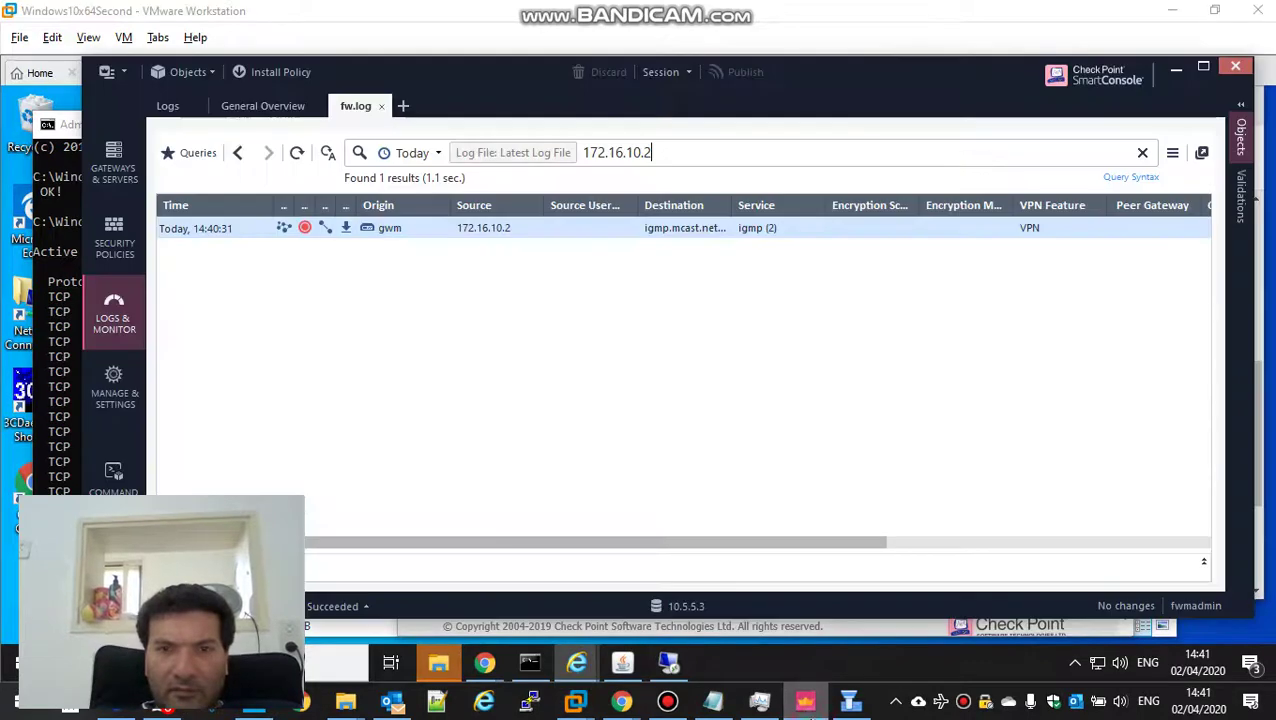
- Refresh the 172.16.10.2 search and open the Remote_Desktop_Protocol_UDP rule 2 drop details
{"action": "left_click", "coordinate": [297, 153]}
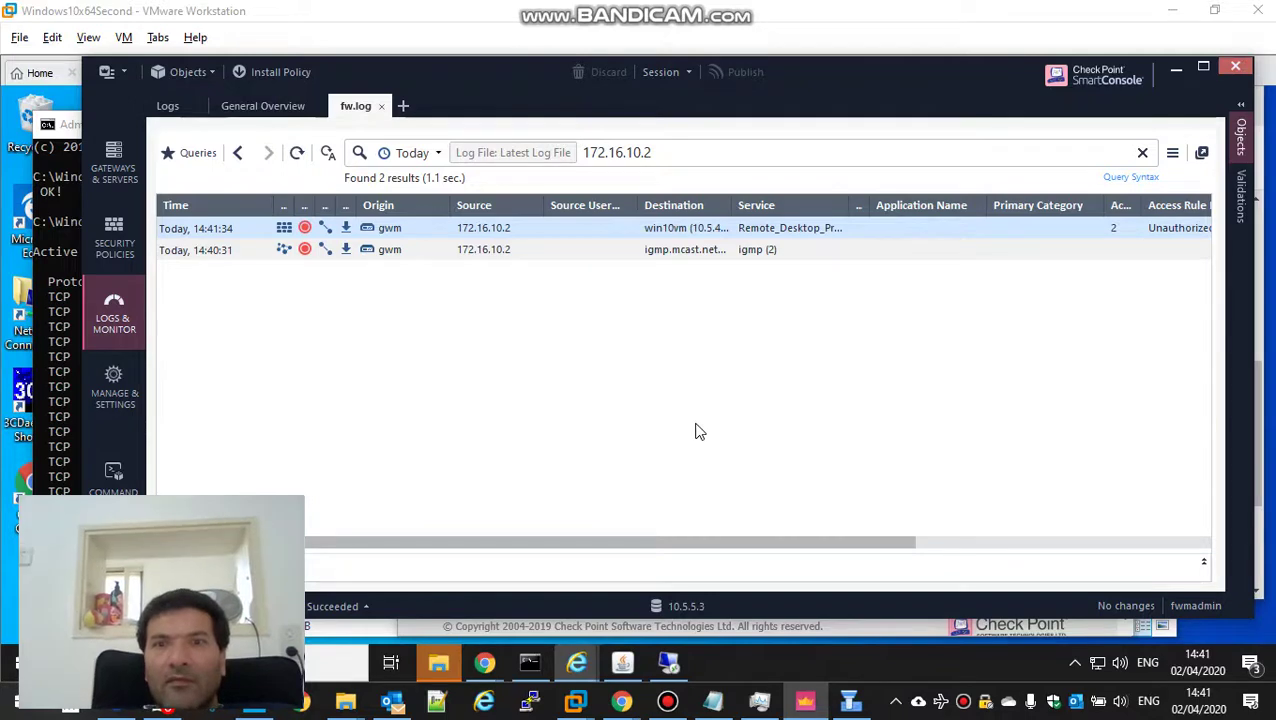
{"action": "left_click_drag", "start_coordinate": [850, 210], "coordinate": [904, 209]}
{"action": "double_click", "coordinate": [846, 229]}
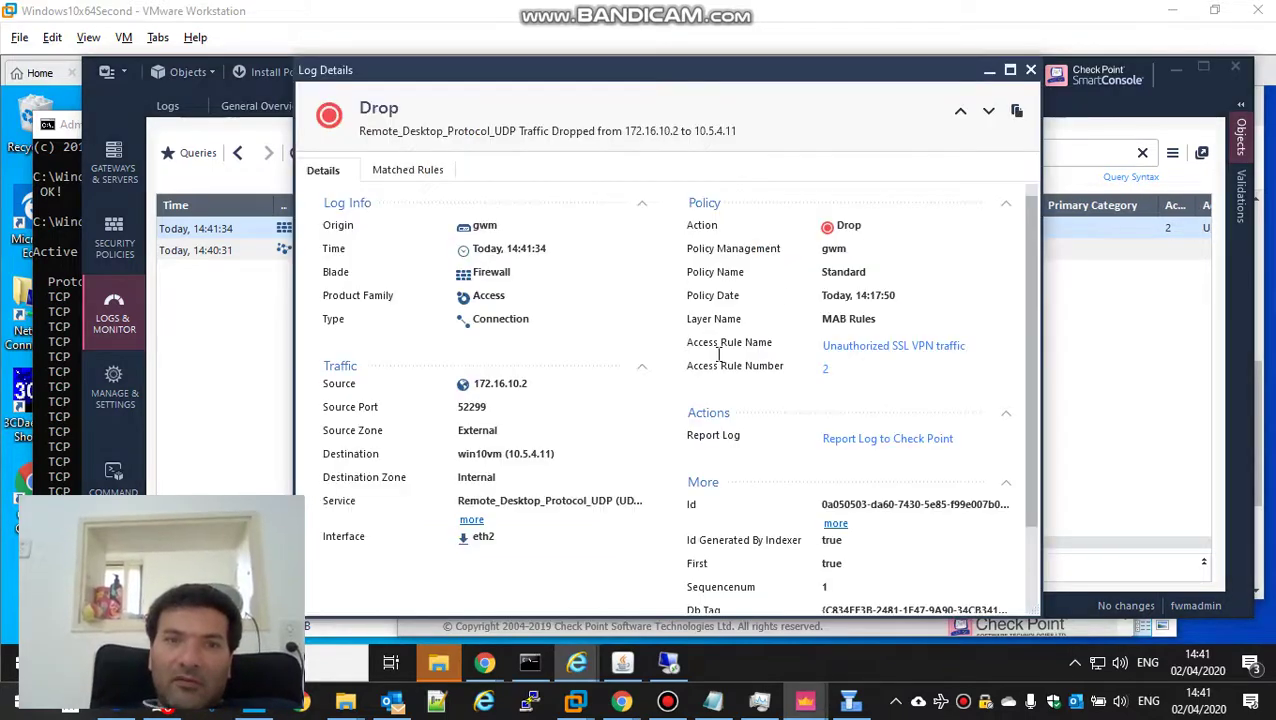